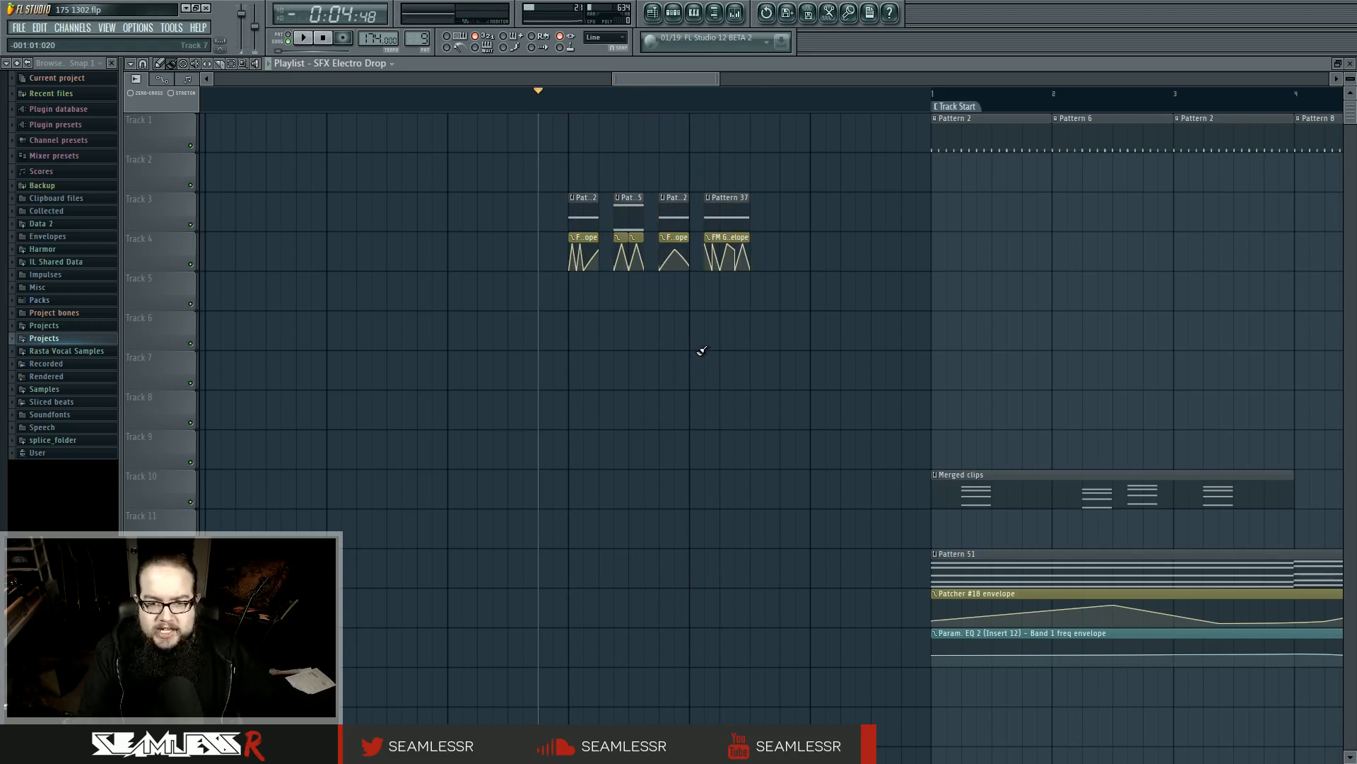
Open the FM Gorilla channel's Patcher instrument to view it, then close it along with the channel rack.
{"action": "key", "text": "F6"}
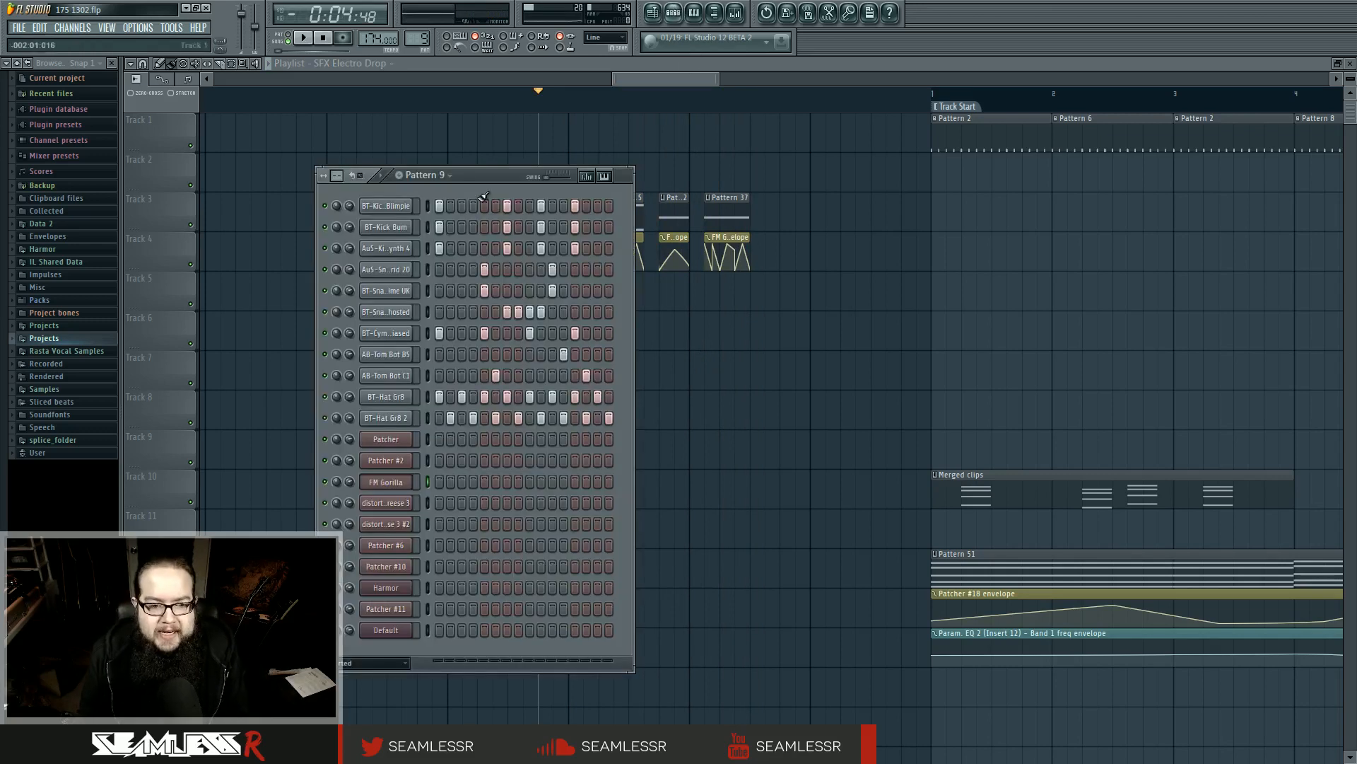
{"action": "left_click", "coordinate": [400, 484]}
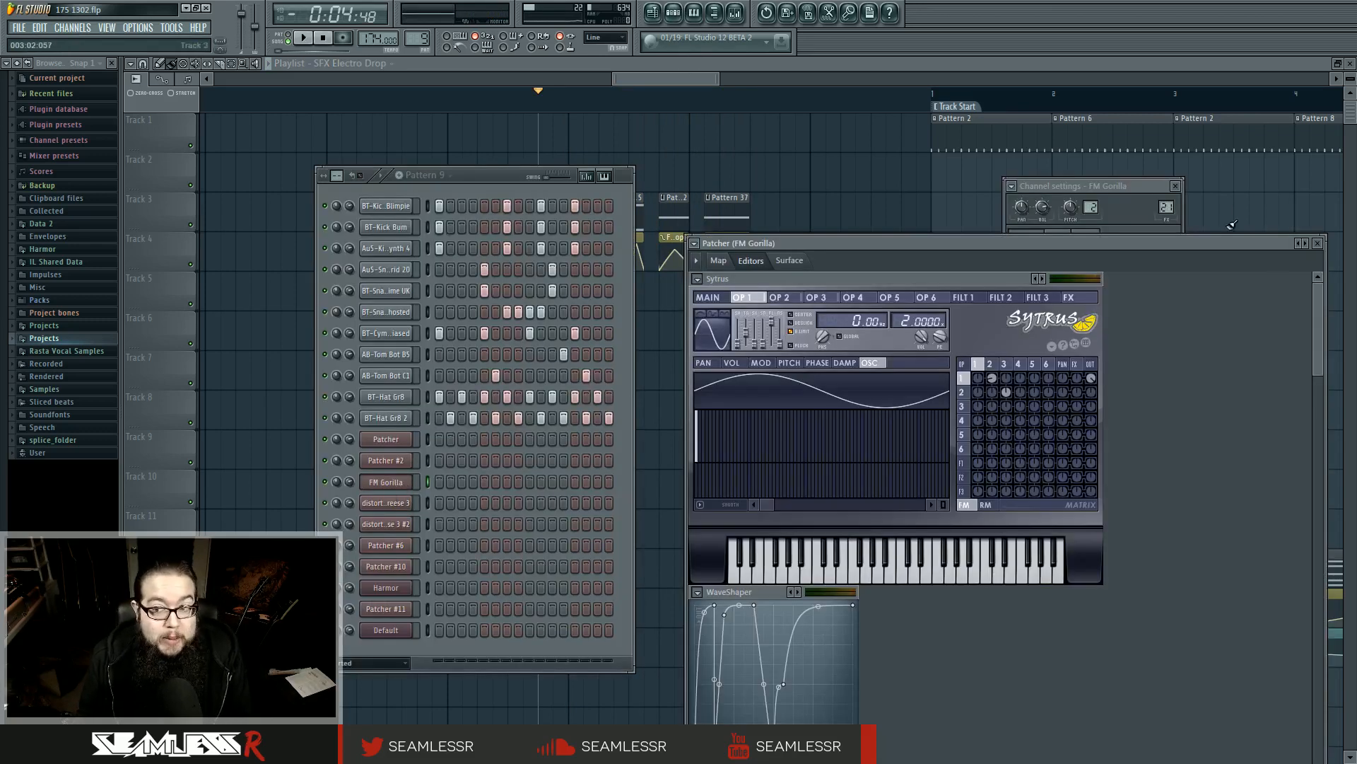
{"action": "left_click", "coordinate": [1317, 242]}
{"action": "key", "text": "F6"}
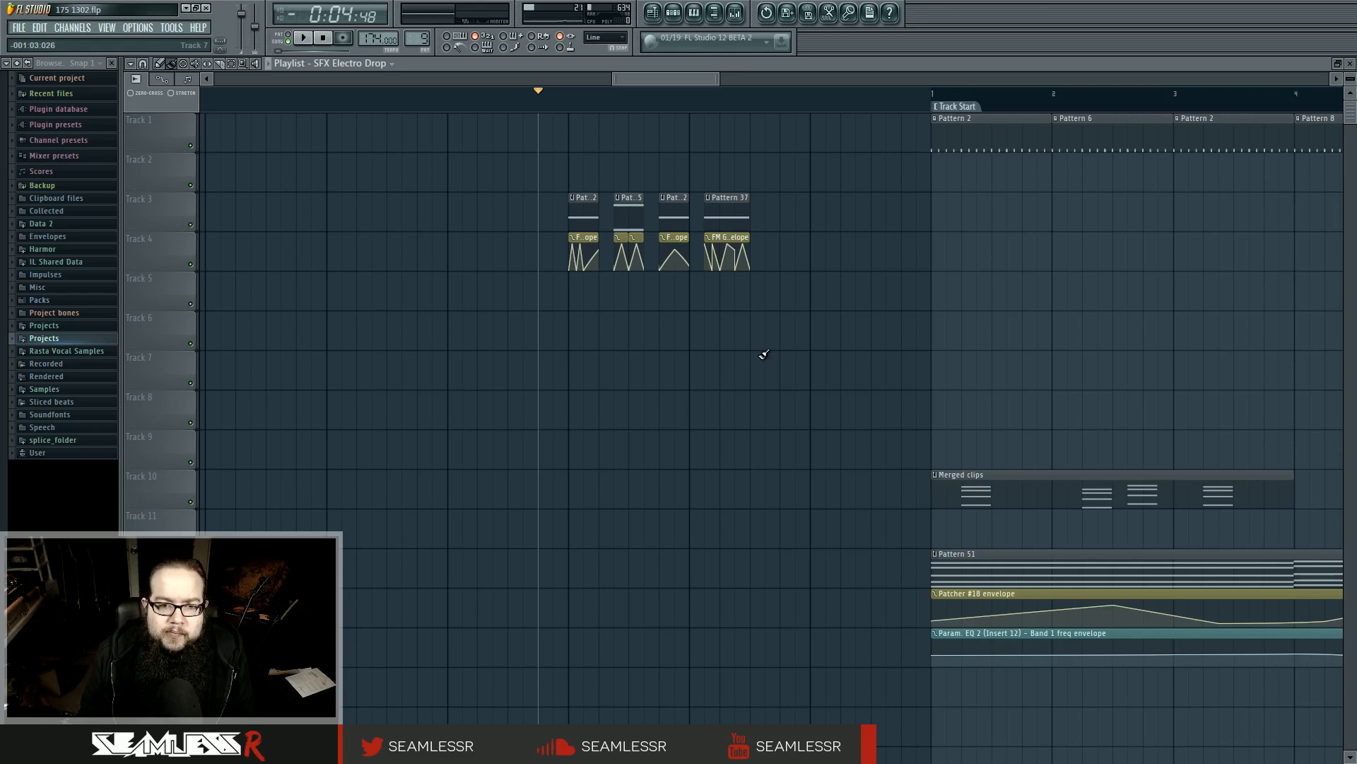
Examine the full arrangement and highlight the FM Gorilla pattern and automation clips on Tracks 3 and 4 in the drop.
{"action": "left_click", "coordinate": [569, 93]}
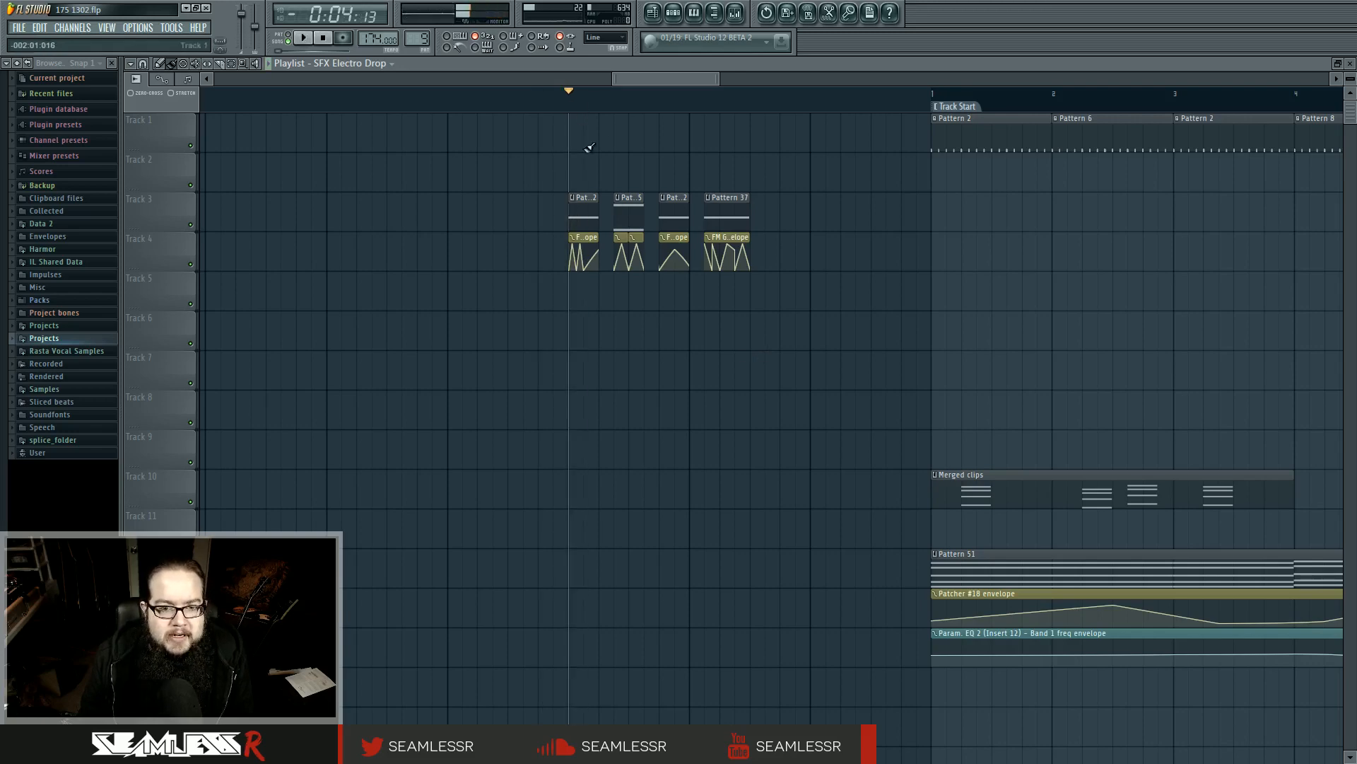
{"action": "scroll", "coordinate": [695, 360], "scroll_direction": "down", "scroll_amount": 6}
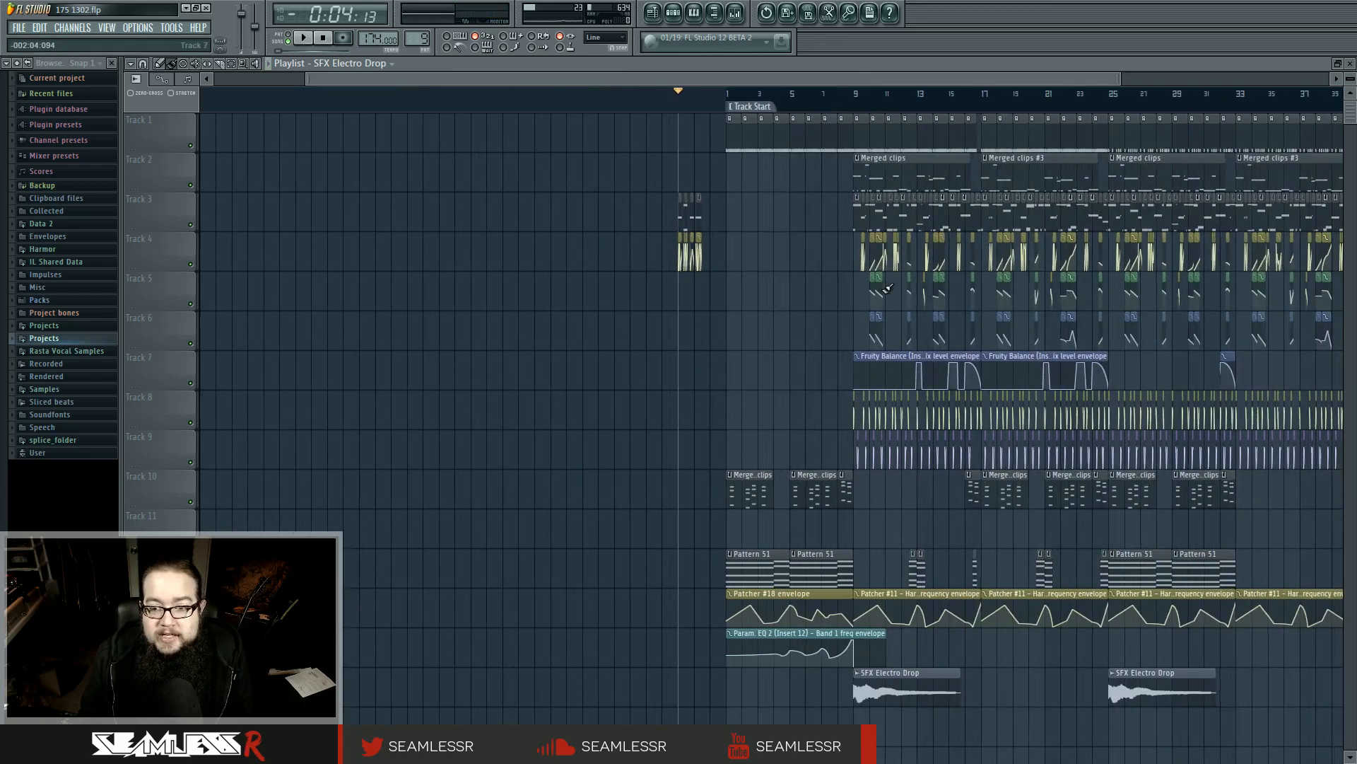
{"action": "scroll", "coordinate": [603, 391], "scroll_direction": "left", "scroll_amount": 2}
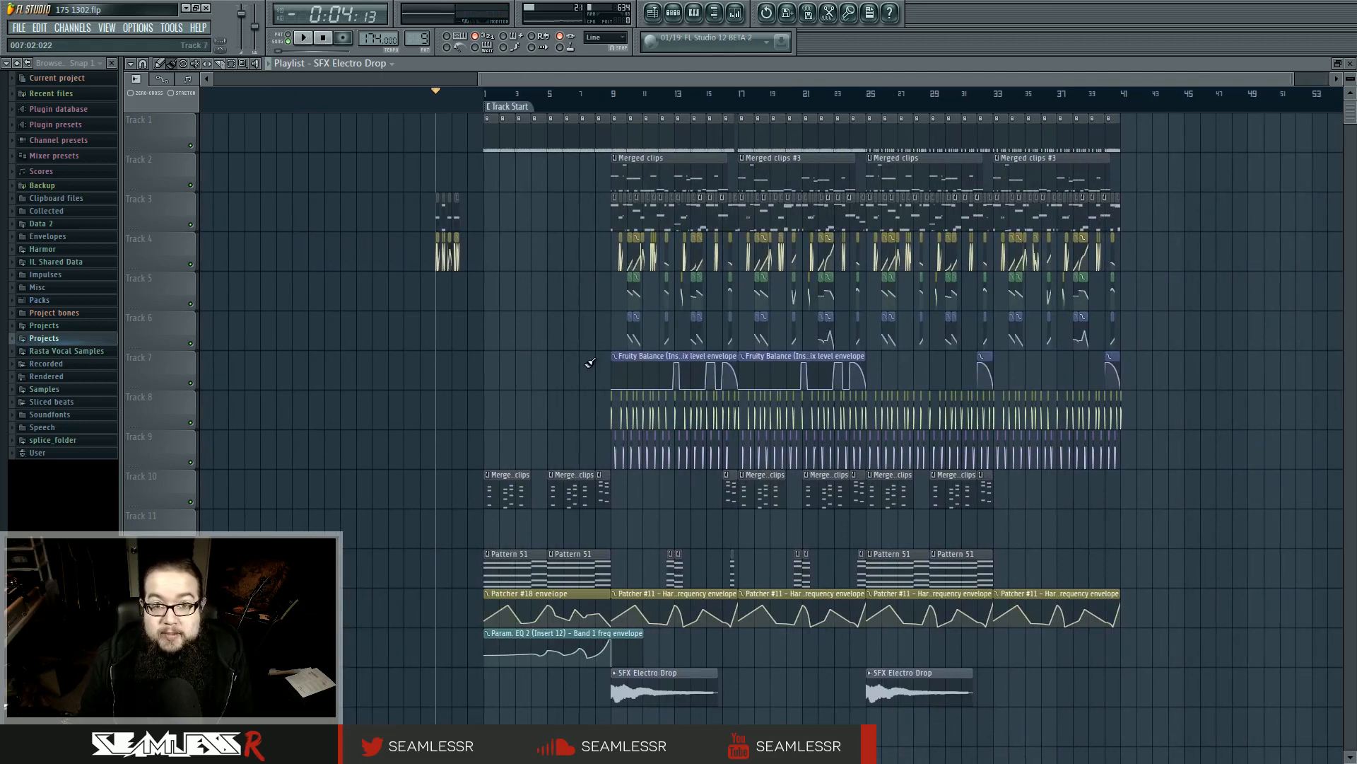
{"action": "scroll", "coordinate": [590, 363], "scroll_direction": "up", "scroll_amount": 5}
{"action": "left_click_drag", "start_coordinate": [681, 244], "coordinate": [690, 256]}
{"action": "left_click_drag", "start_coordinate": [855, 212], "coordinate": [879, 249]}
{"action": "left_click_drag", "start_coordinate": [802, 212], "coordinate": [811, 249]}
Play the drop from bar 8, highlighting the FM Gorilla clips on Tracks 3 and 4 after bar 17, and stop playback.
{"action": "left_click", "coordinate": [546, 106]}
{"action": "left_click", "coordinate": [560, 293], "text": "ctrl"}
{"action": "key", "text": "space"}
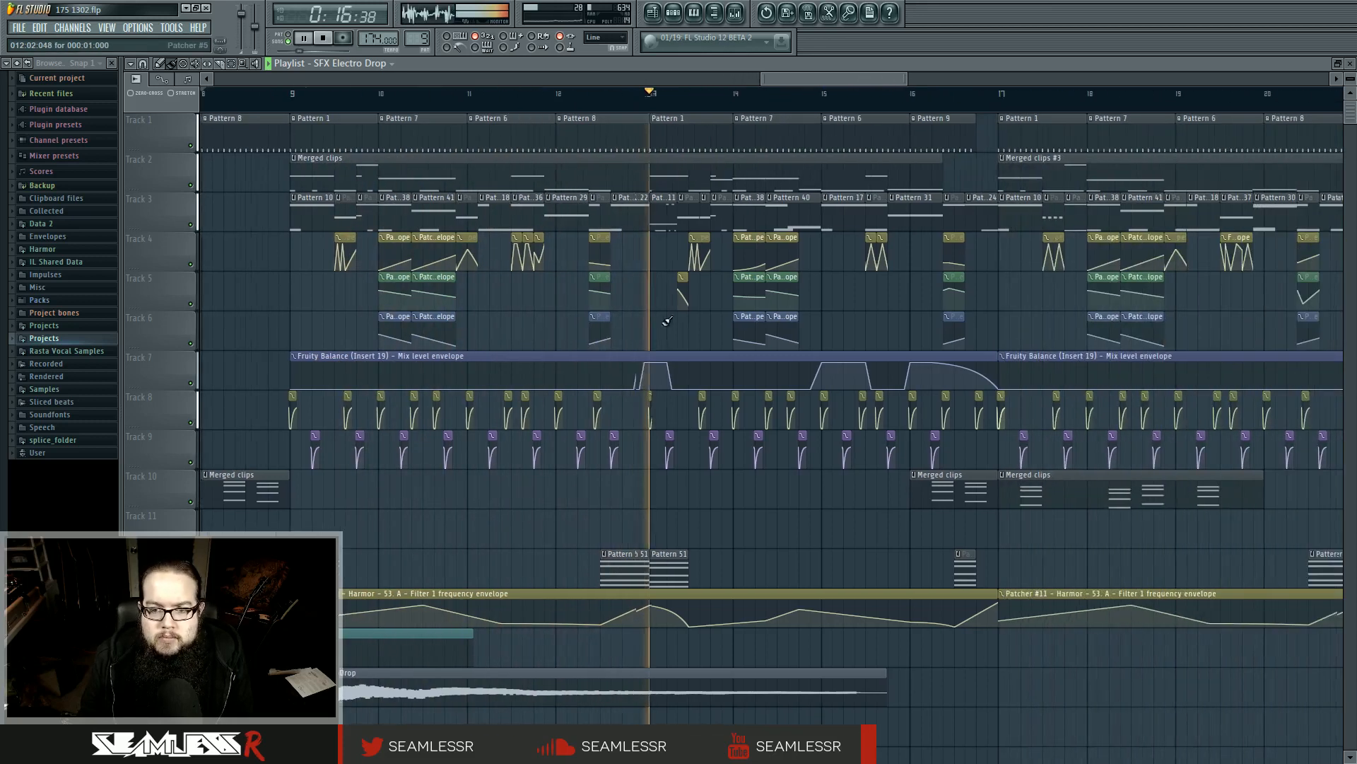
{"action": "left_click_drag", "start_coordinate": [1049, 221], "coordinate": [1049, 246]}
{"action": "left_click_drag", "start_coordinate": [1228, 220], "coordinate": [1172, 248]}
{"action": "left_click_drag", "start_coordinate": [1047, 215], "coordinate": [1050, 247]}
{"action": "left_click_drag", "start_coordinate": [1223, 217], "coordinate": [1247, 268]}
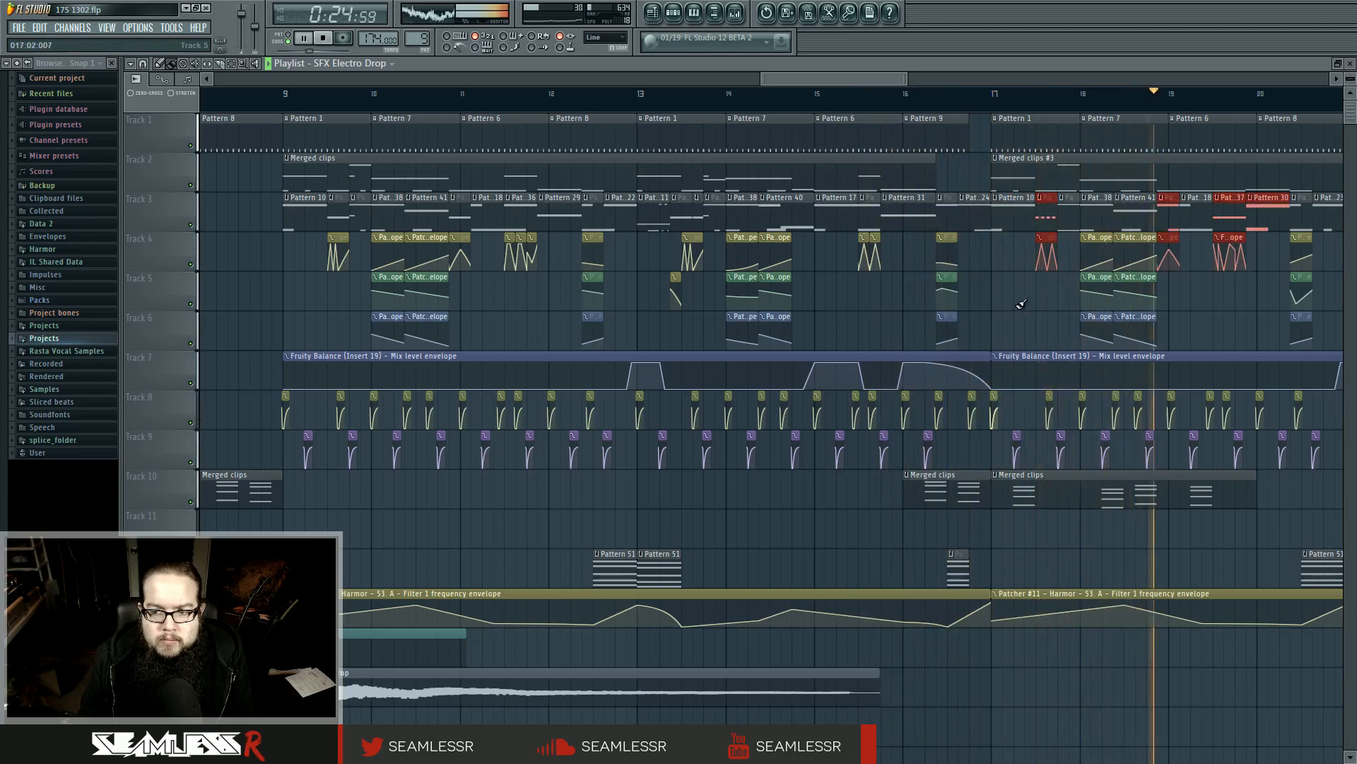
{"action": "key", "text": "space"}
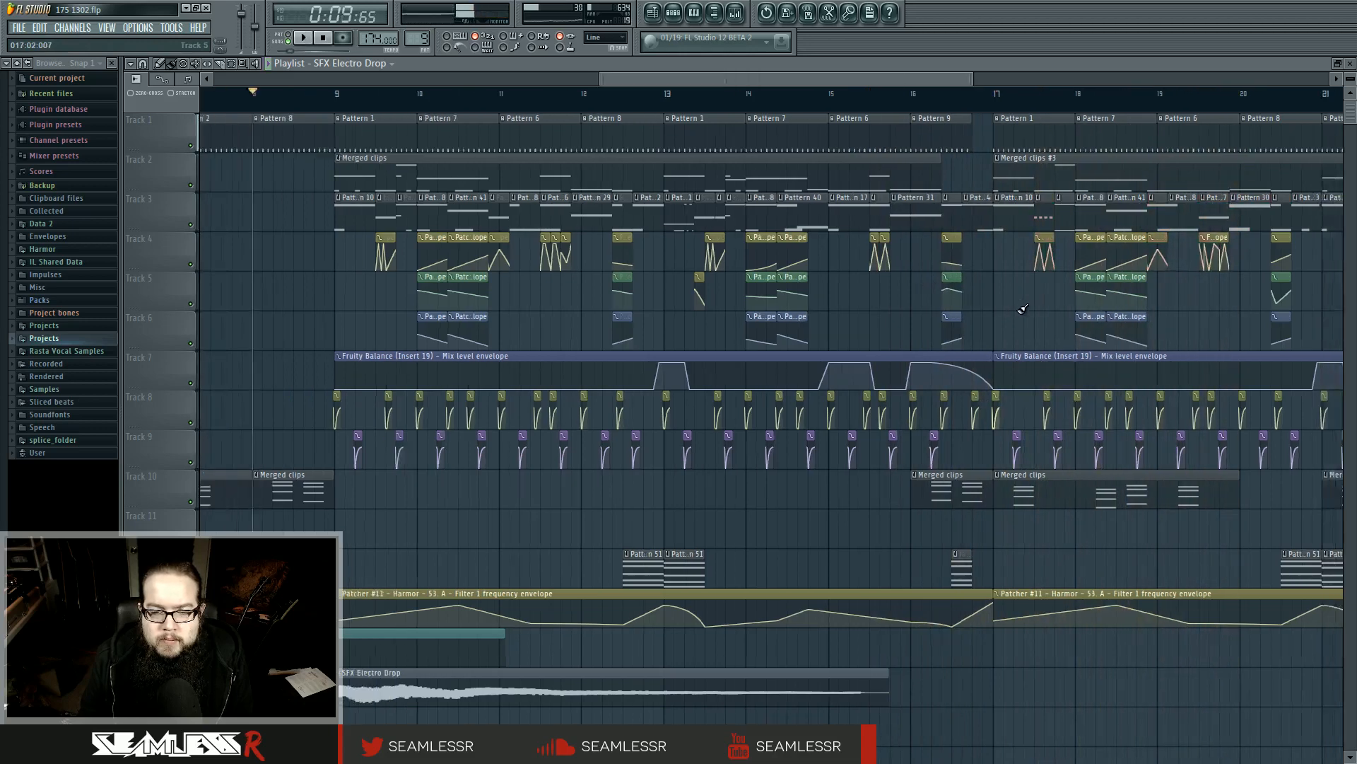
Return to the four isolated clips before Track Start and place the playhead at the first one.
{"action": "scroll", "coordinate": [1023, 309], "scroll_direction": "down", "scroll_amount": 4}
{"action": "left_click_drag", "start_coordinate": [549, 318], "coordinate": [892, 354]}
{"action": "scroll", "coordinate": [773, 363], "scroll_direction": "up", "scroll_amount": 8}
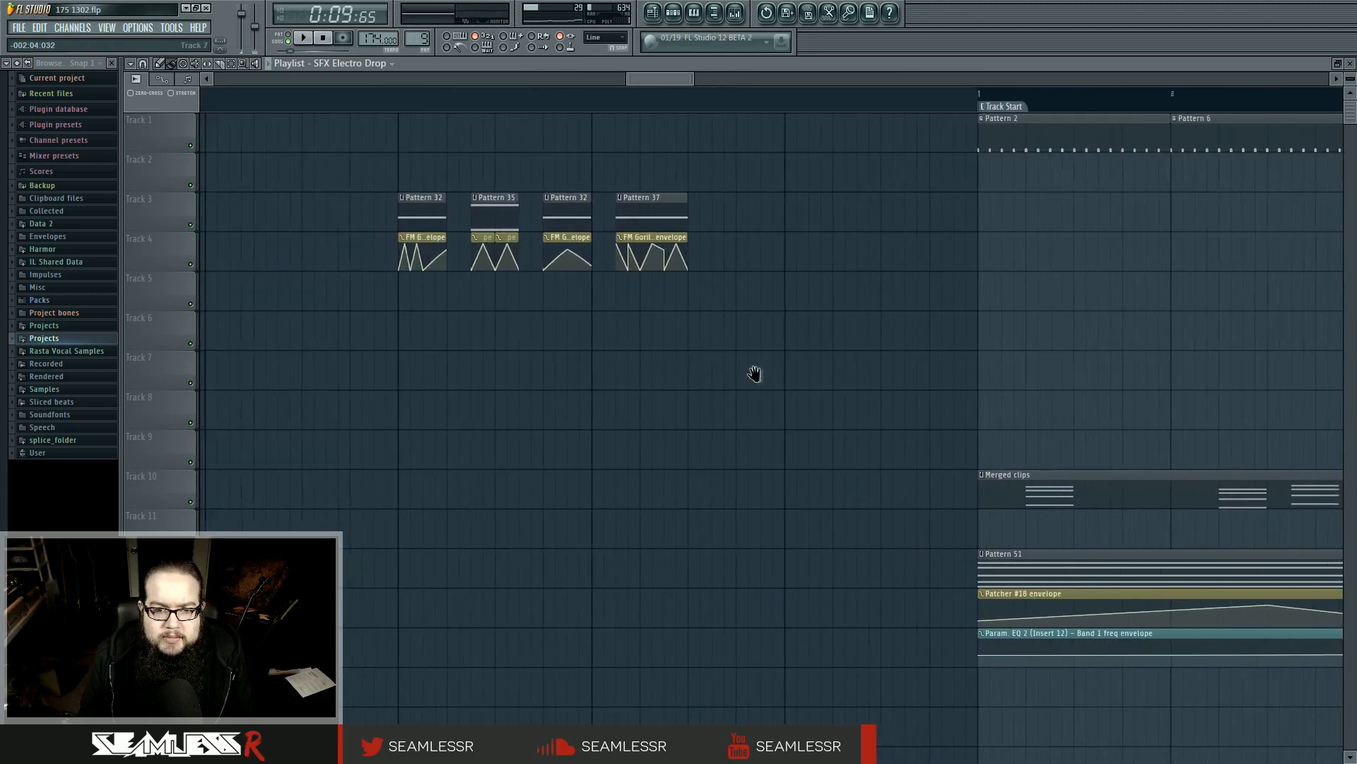
{"action": "left_click_drag", "start_coordinate": [755, 373], "coordinate": [991, 368]}
{"action": "left_click", "coordinate": [634, 94]}
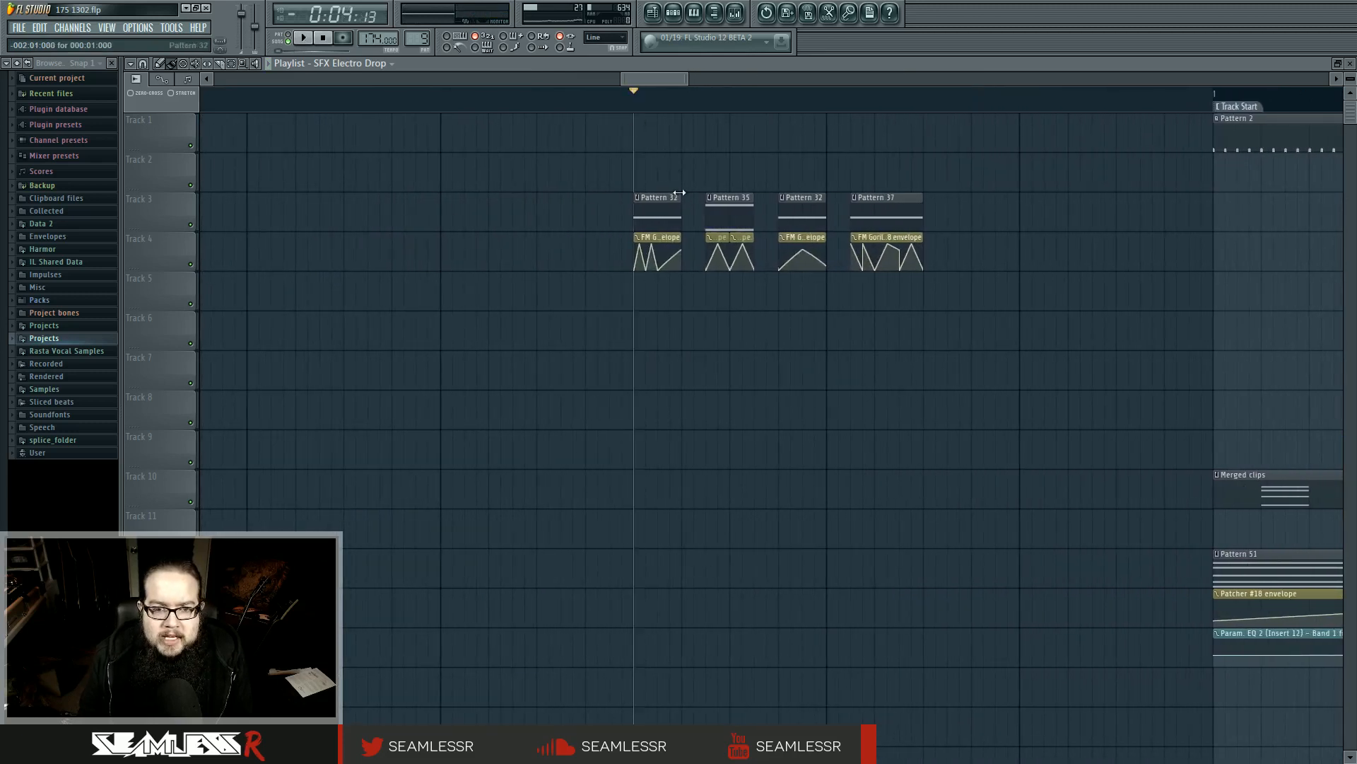
Open the FM Gorilla channel's Patcher and show its routing map.
{"action": "left_click", "coordinate": [674, 18]}
{"action": "left_click", "coordinate": [393, 483]}
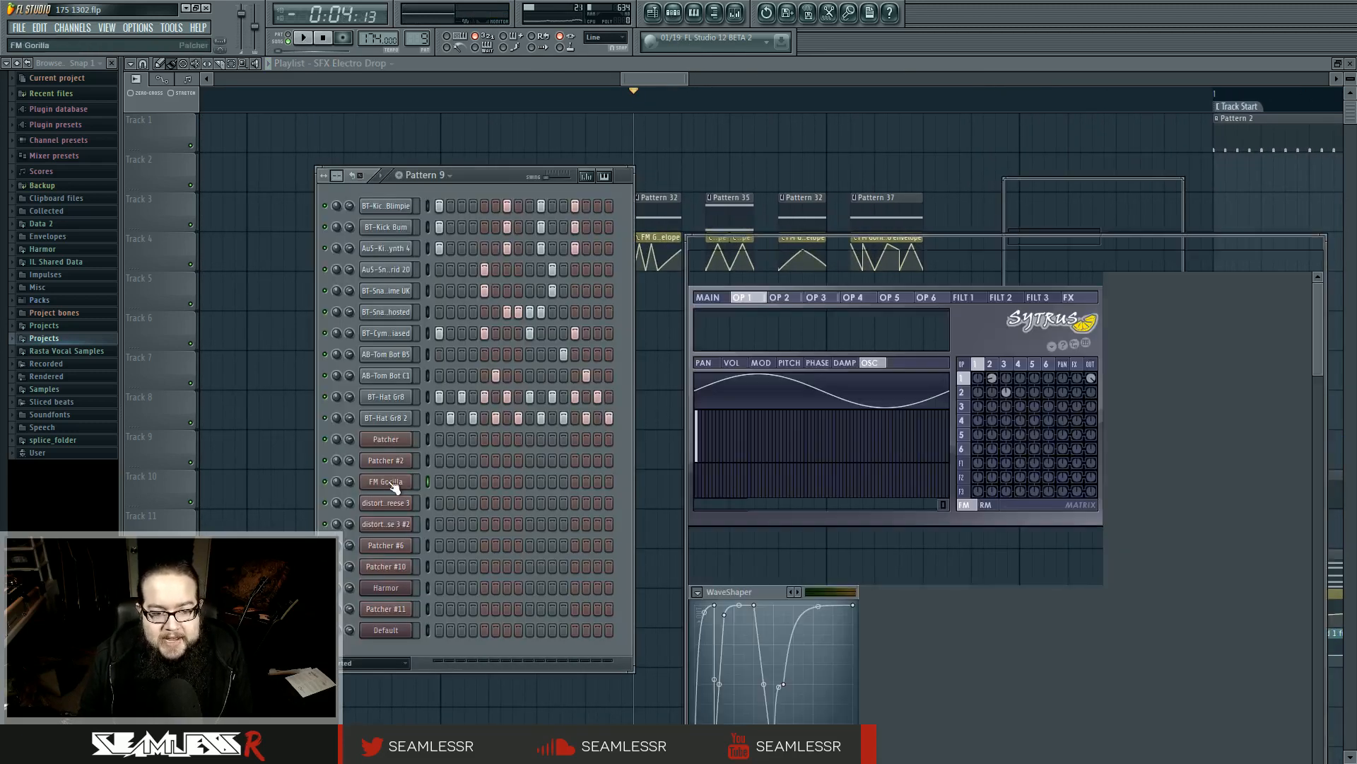
{"action": "left_click_drag", "start_coordinate": [766, 243], "coordinate": [672, 281]}
{"action": "left_click", "coordinate": [632, 189]}
Open the mixer and Insert 21's Fruity Parametric EQ 2, placing the mixer below the EQ.
{"action": "key", "text": "F9"}
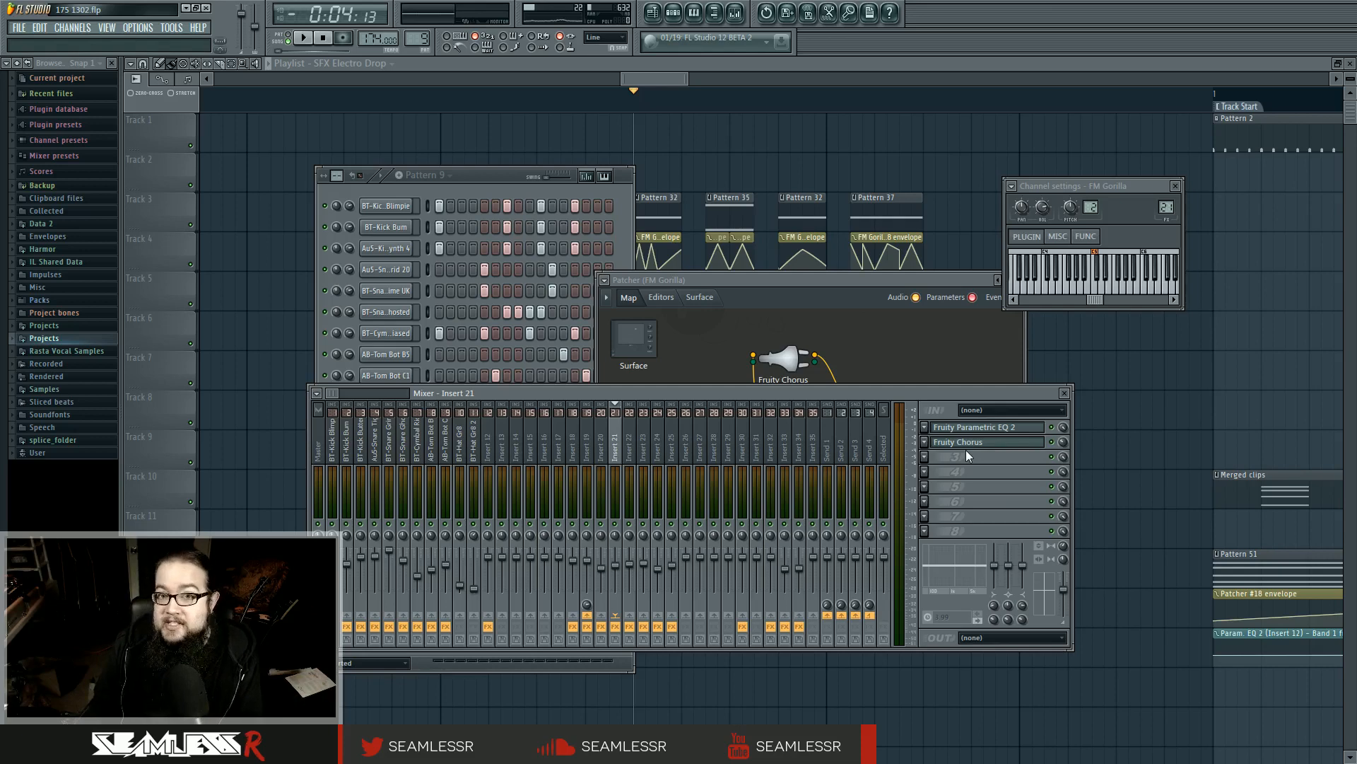
{"action": "left_click", "coordinate": [997, 433]}
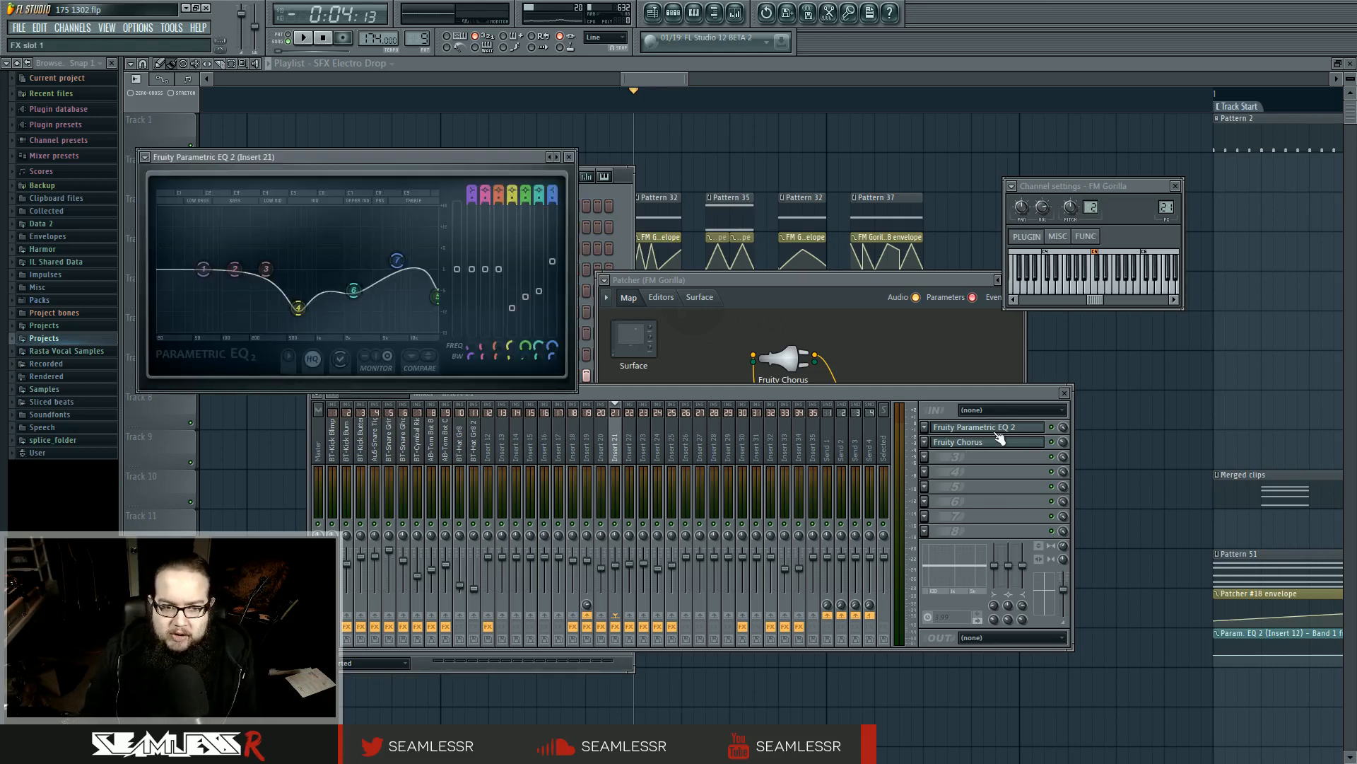
{"action": "left_click_drag", "start_coordinate": [601, 390], "coordinate": [618, 469]}
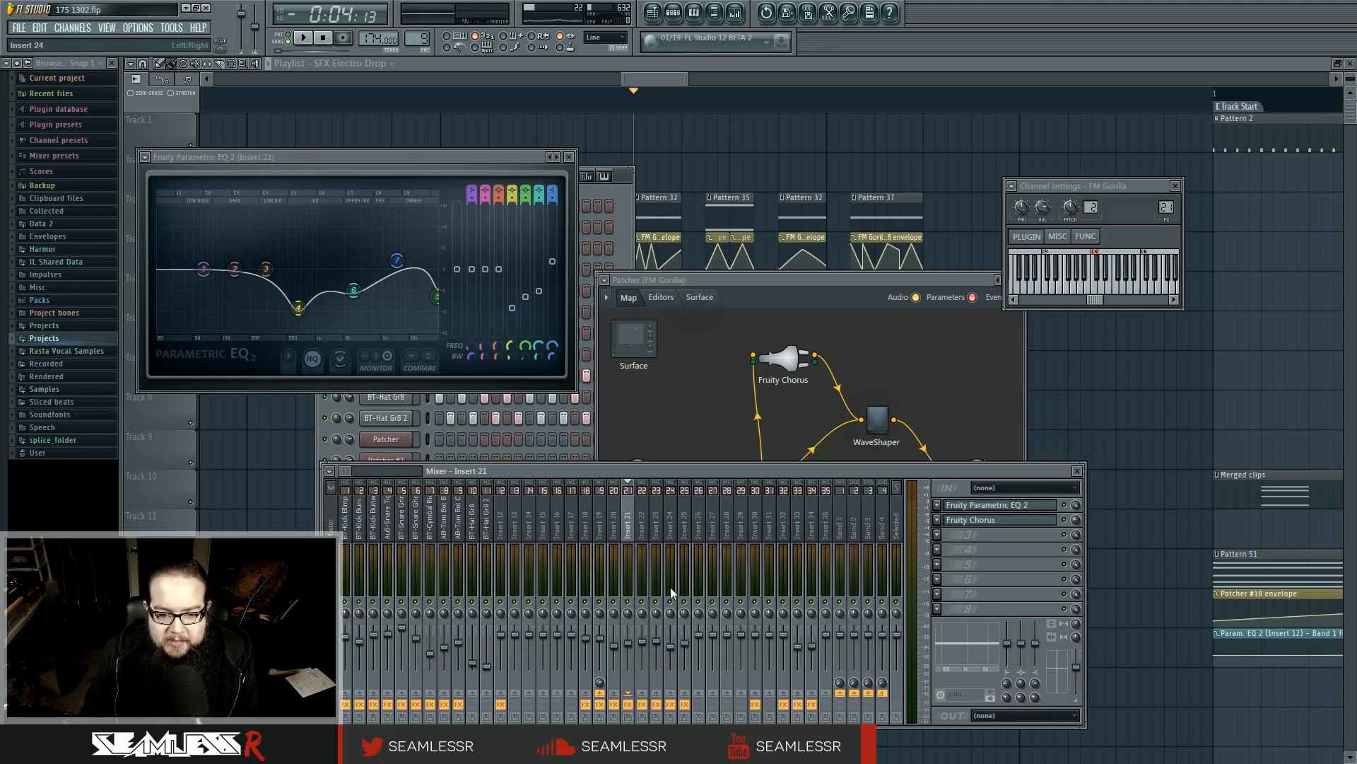
{"action": "left_click_drag", "start_coordinate": [635, 476], "coordinate": [638, 466]}
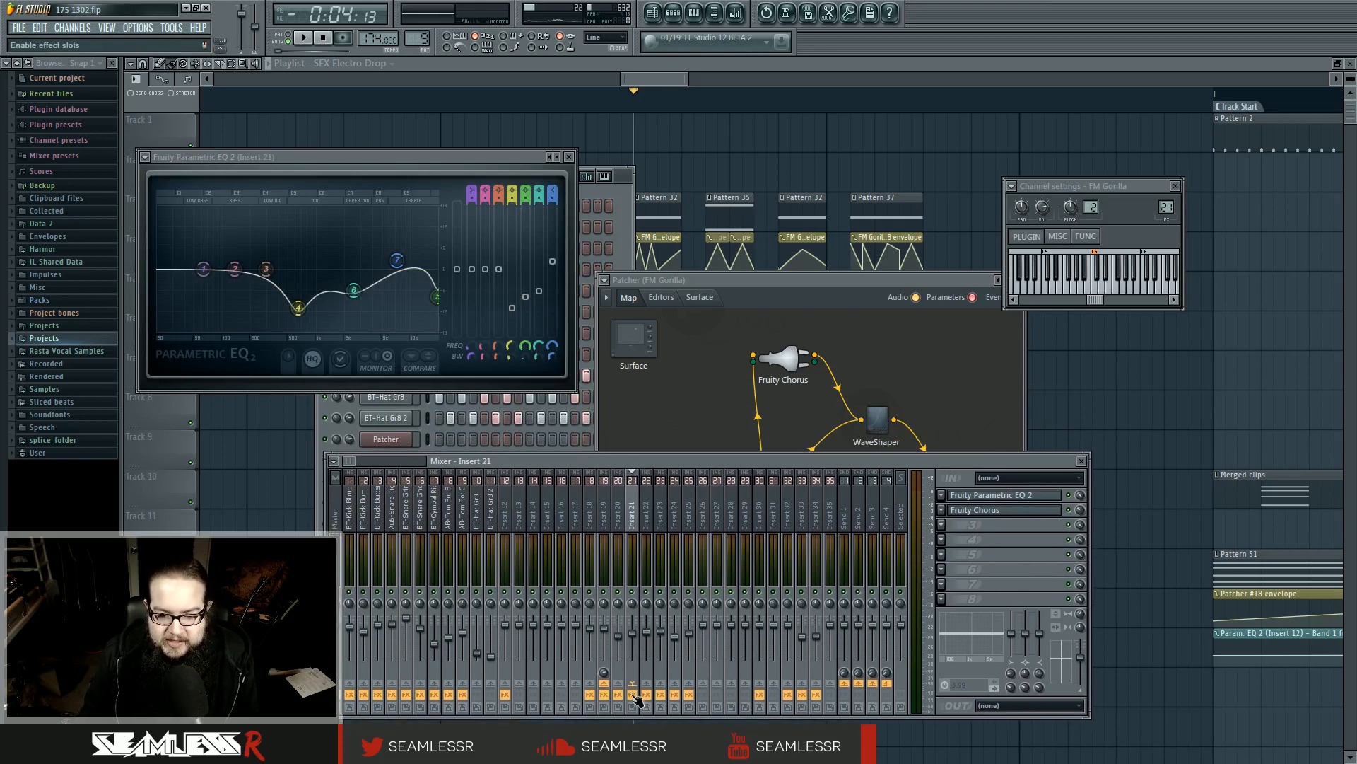
Play the isolated clips with Insert 21's effects bypassed and enabled, checking the Master effect chain in between.
{"action": "key", "text": "space"}
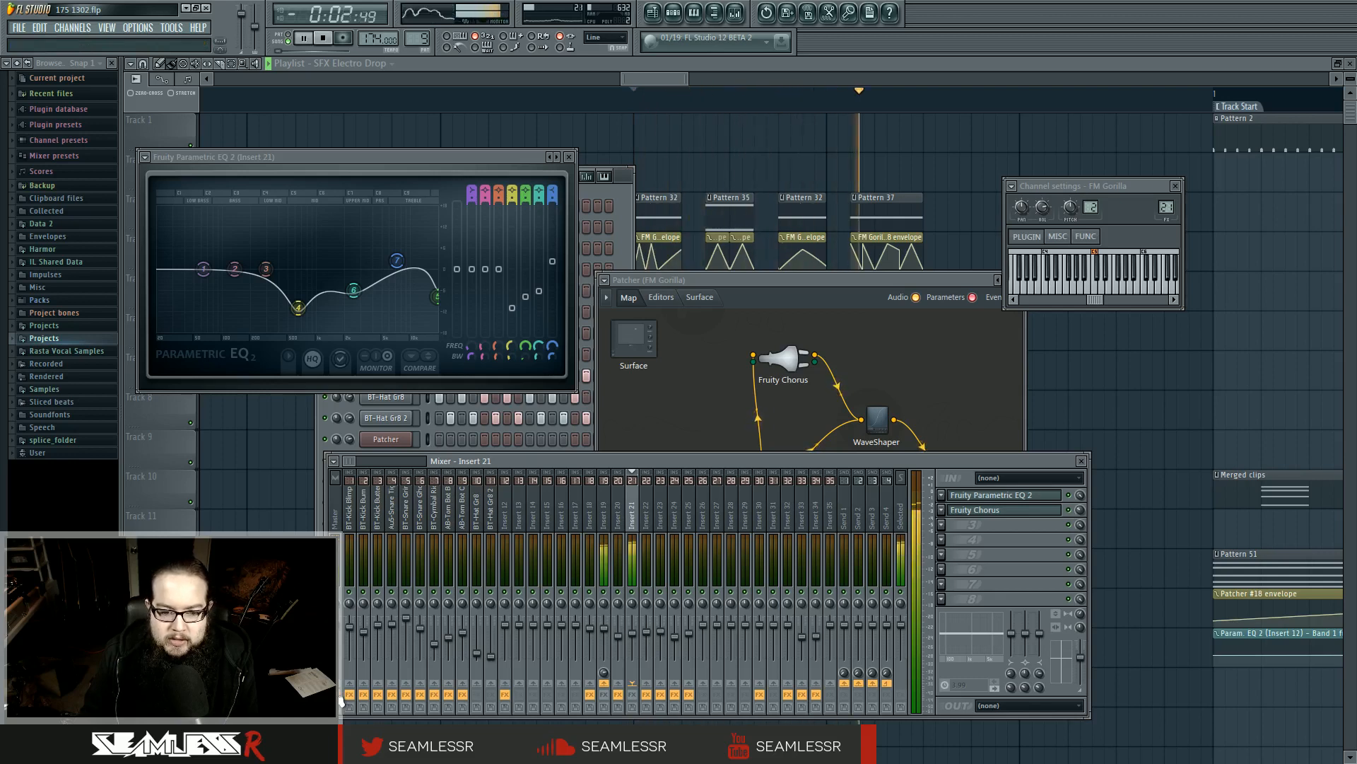
{"action": "key", "text": "space"}
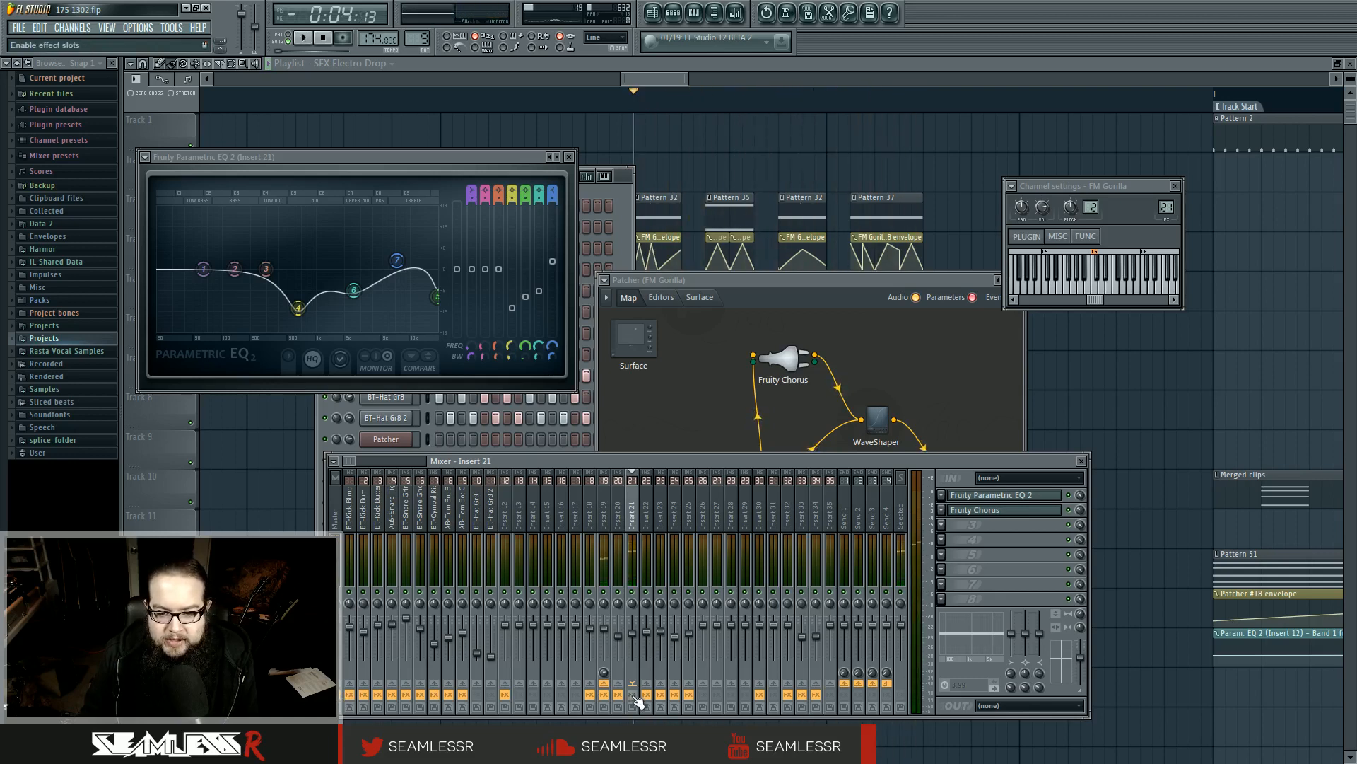
{"action": "left_click", "coordinate": [608, 515]}
{"action": "left_click", "coordinate": [338, 505]}
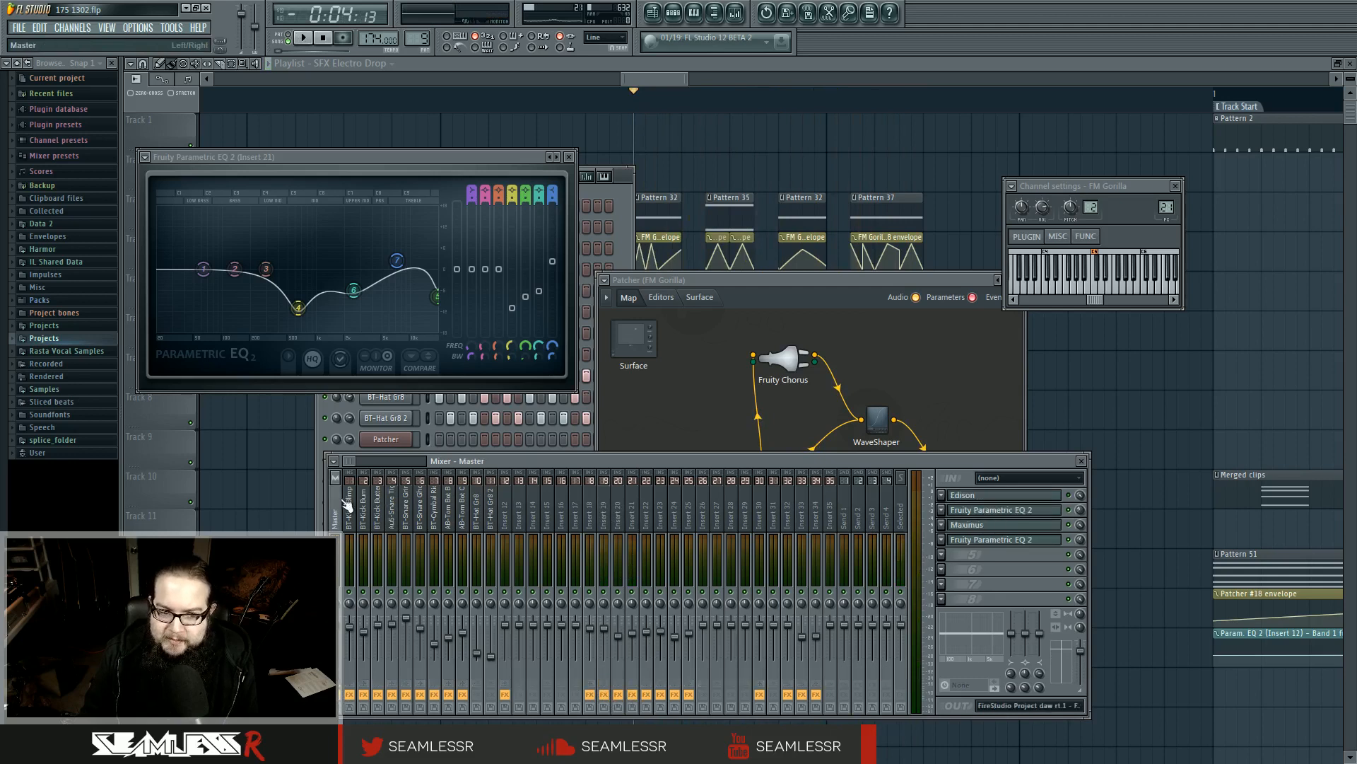
{"action": "key", "text": "space"}
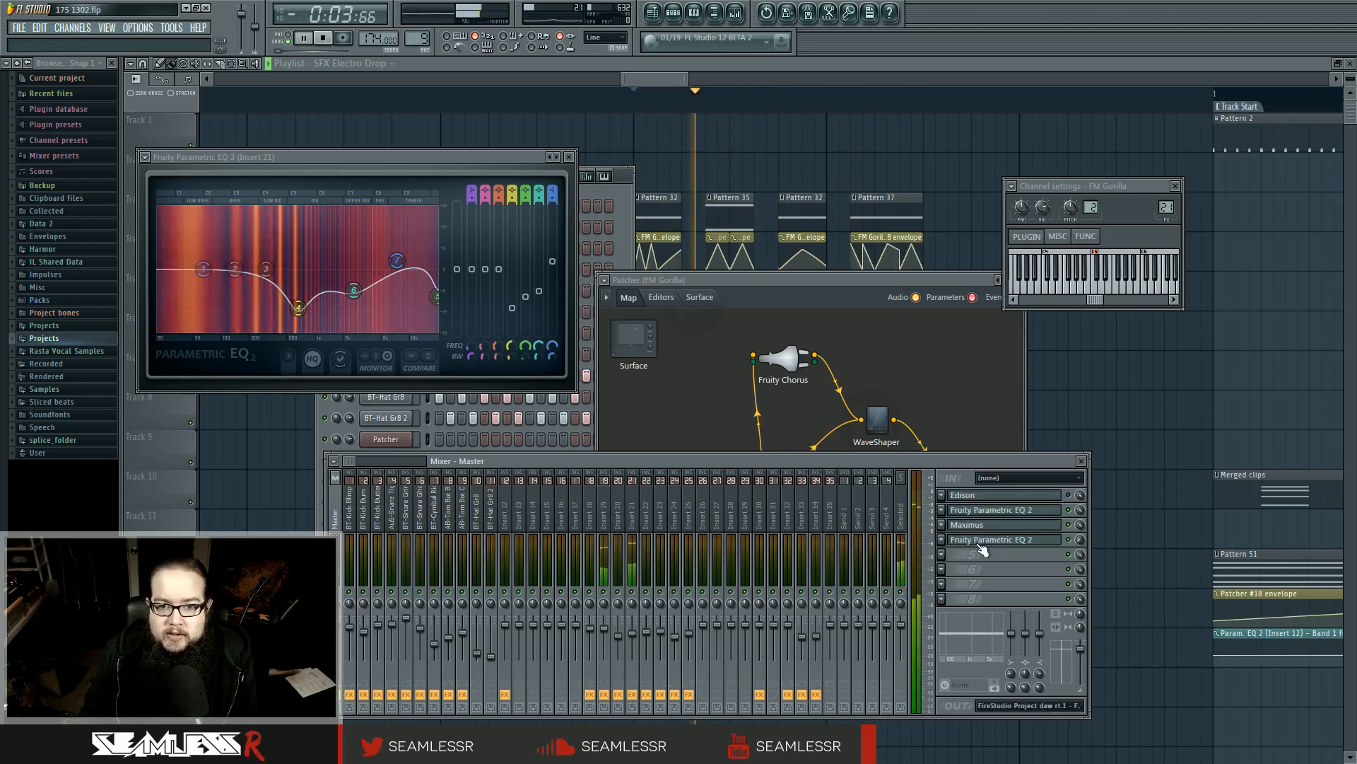
{"action": "key", "text": "space"}
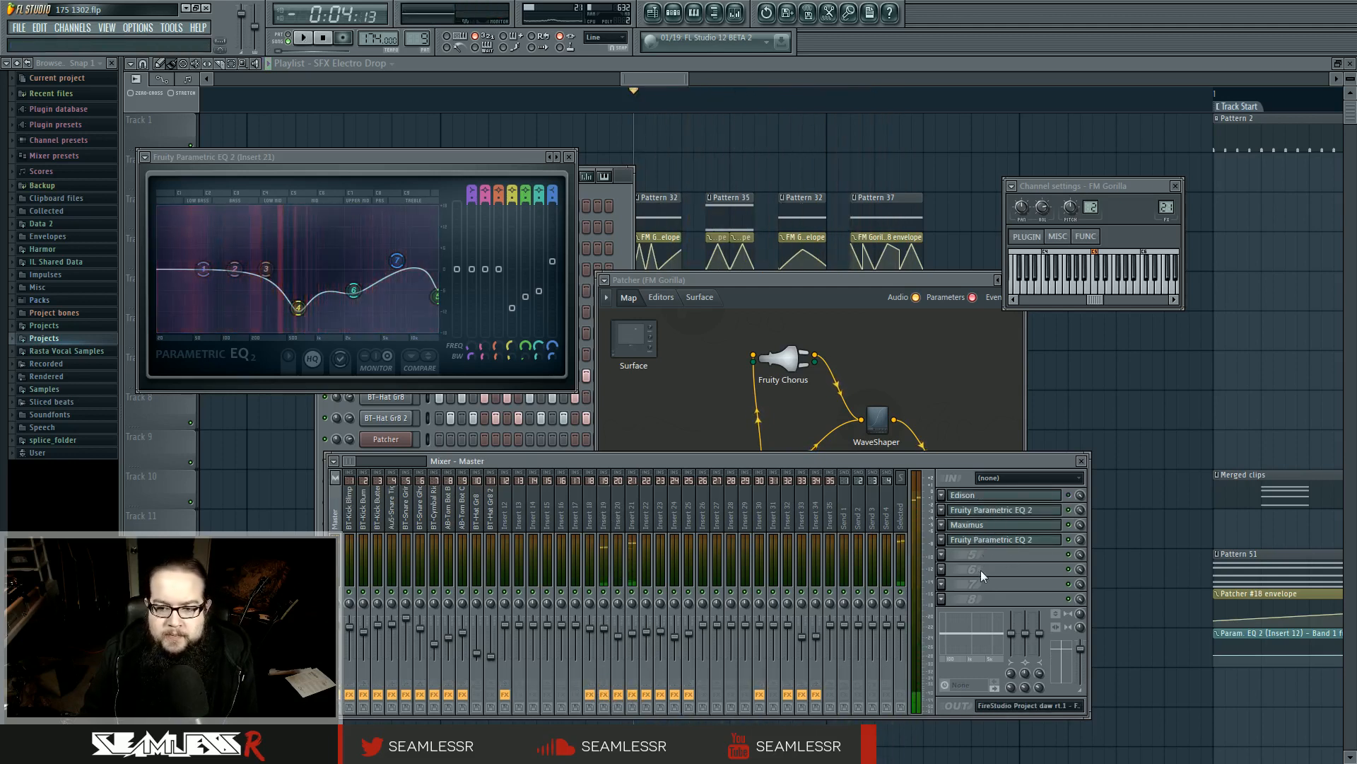
View the Fruity Chorus settings on Insert 21 and inside the FM Gorilla Patcher, and return to the Patcher map.
{"action": "left_click", "coordinate": [632, 515]}
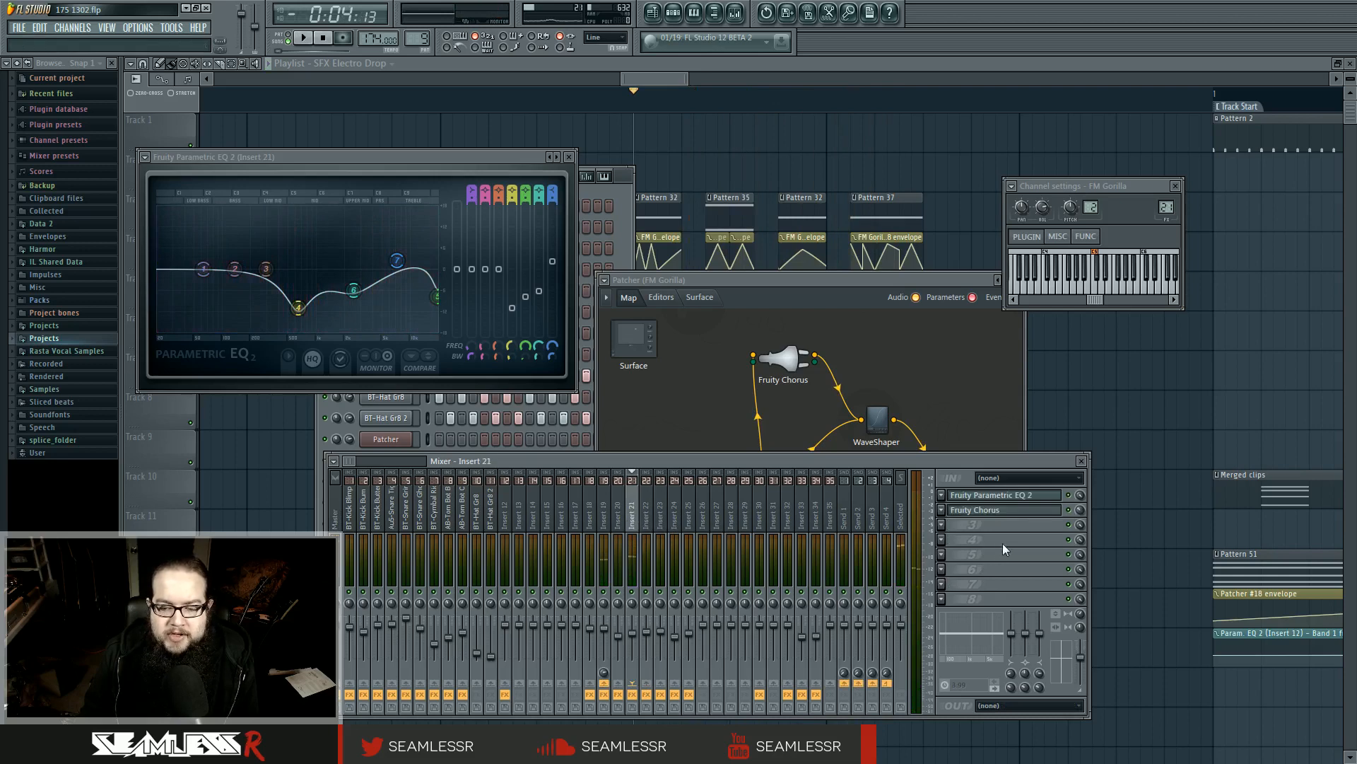
{"action": "left_click", "coordinate": [1006, 520]}
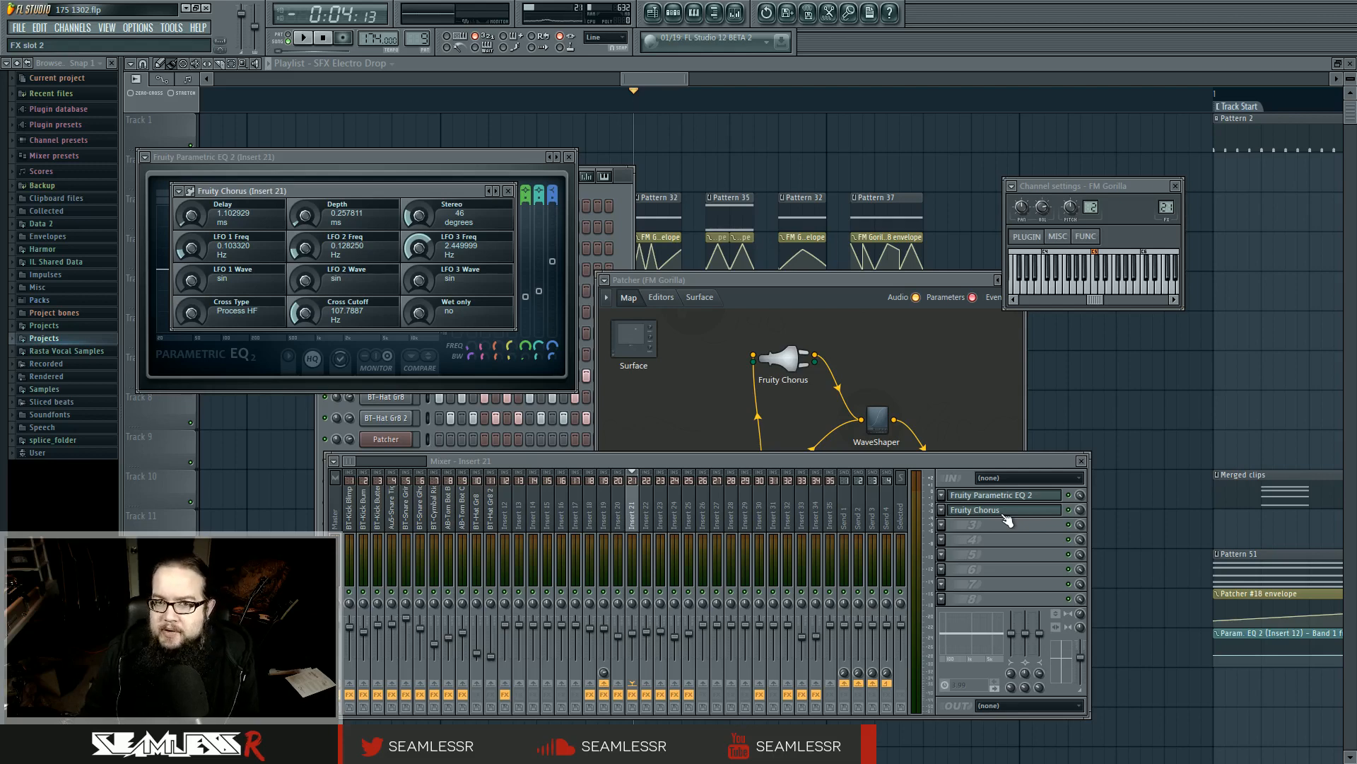
{"action": "double_click", "coordinate": [775, 355]}
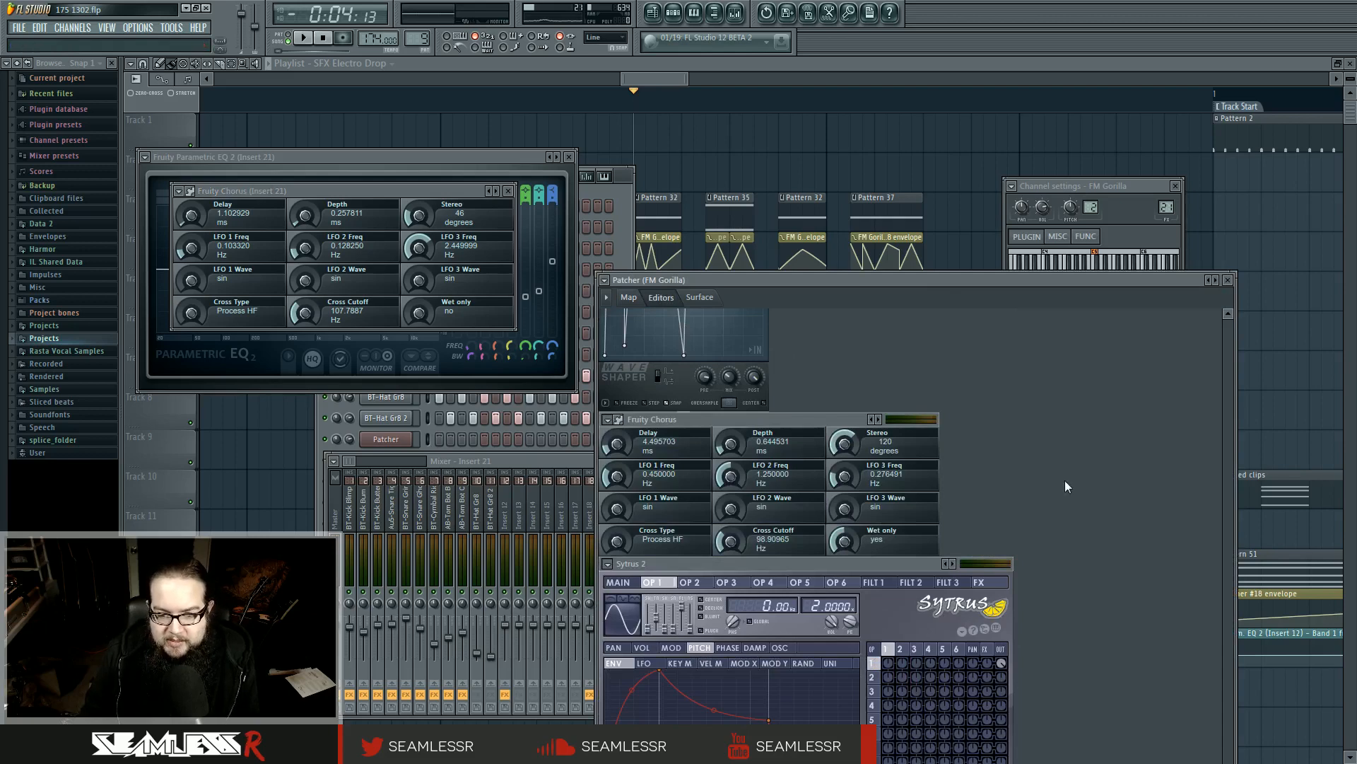
{"action": "left_click", "coordinate": [629, 297]}
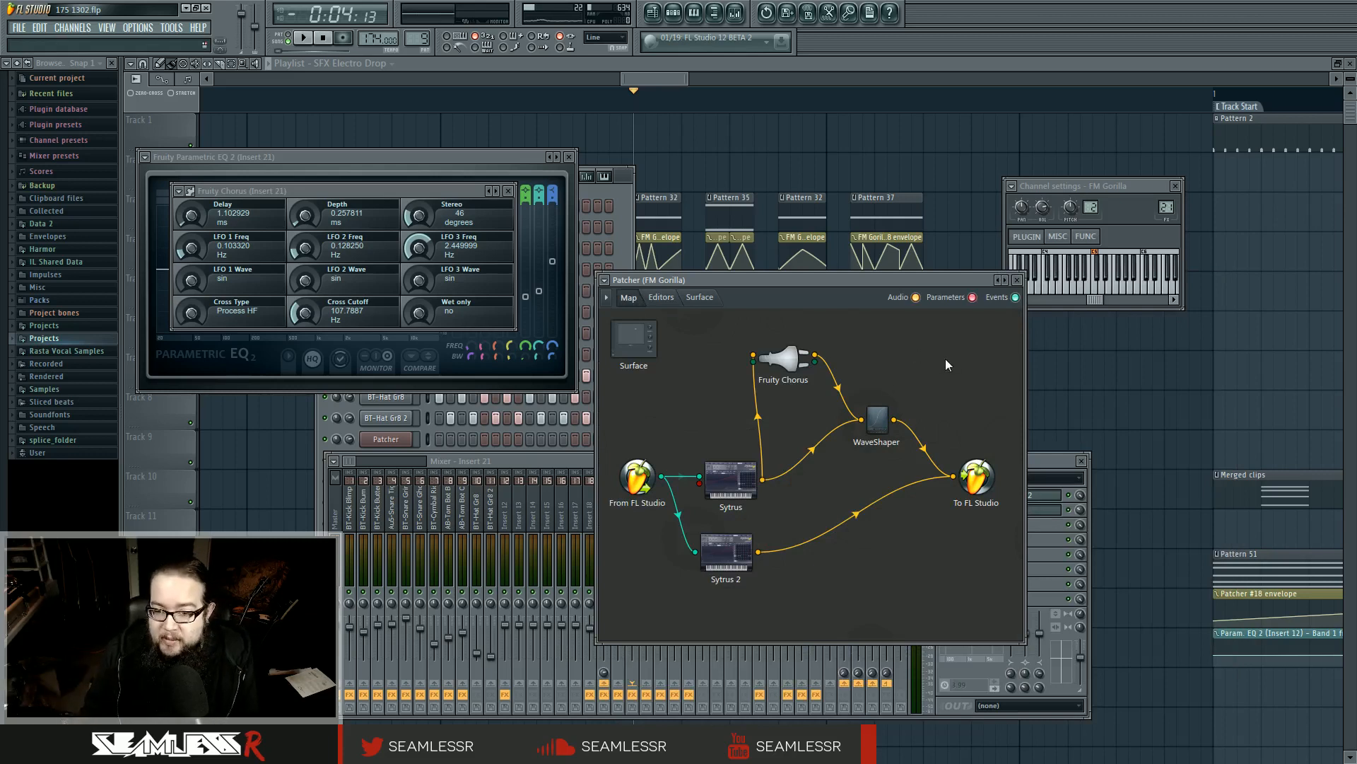
Rearrange the Sytrus, Fruity Chorus and Sytrus 2 nodes in the Patcher map, moving the two Sytrus nodes up.
{"action": "left_click_drag", "start_coordinate": [735, 481], "coordinate": [723, 447]}
{"action": "left_click_drag", "start_coordinate": [803, 380], "coordinate": [812, 406]}
{"action": "left_click_drag", "start_coordinate": [729, 555], "coordinate": [724, 515]}
{"action": "left_click", "coordinate": [719, 516]}
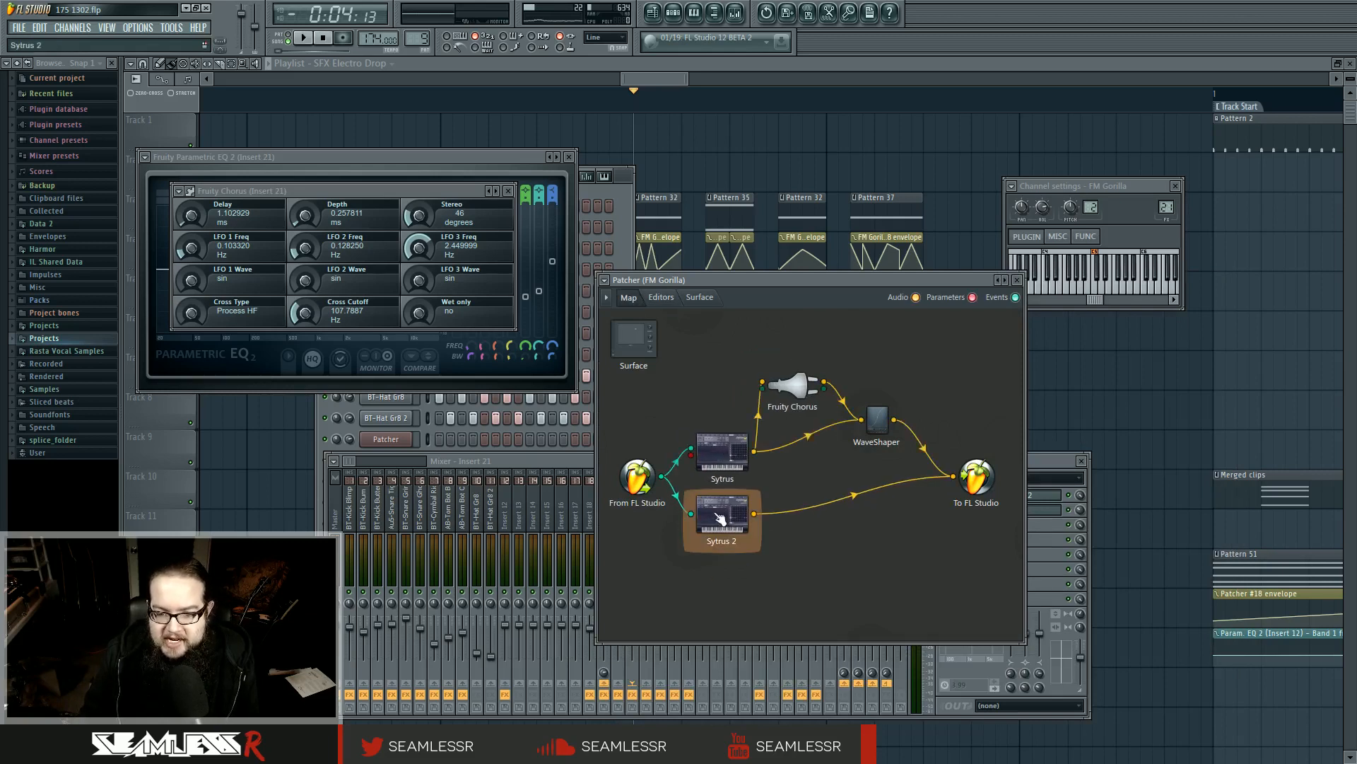
{"action": "left_click", "coordinate": [802, 537]}
Close Insert 21's Fruity Chorus and bring its Fruity Parametric EQ 2 forward.
{"action": "left_click", "coordinate": [1045, 484]}
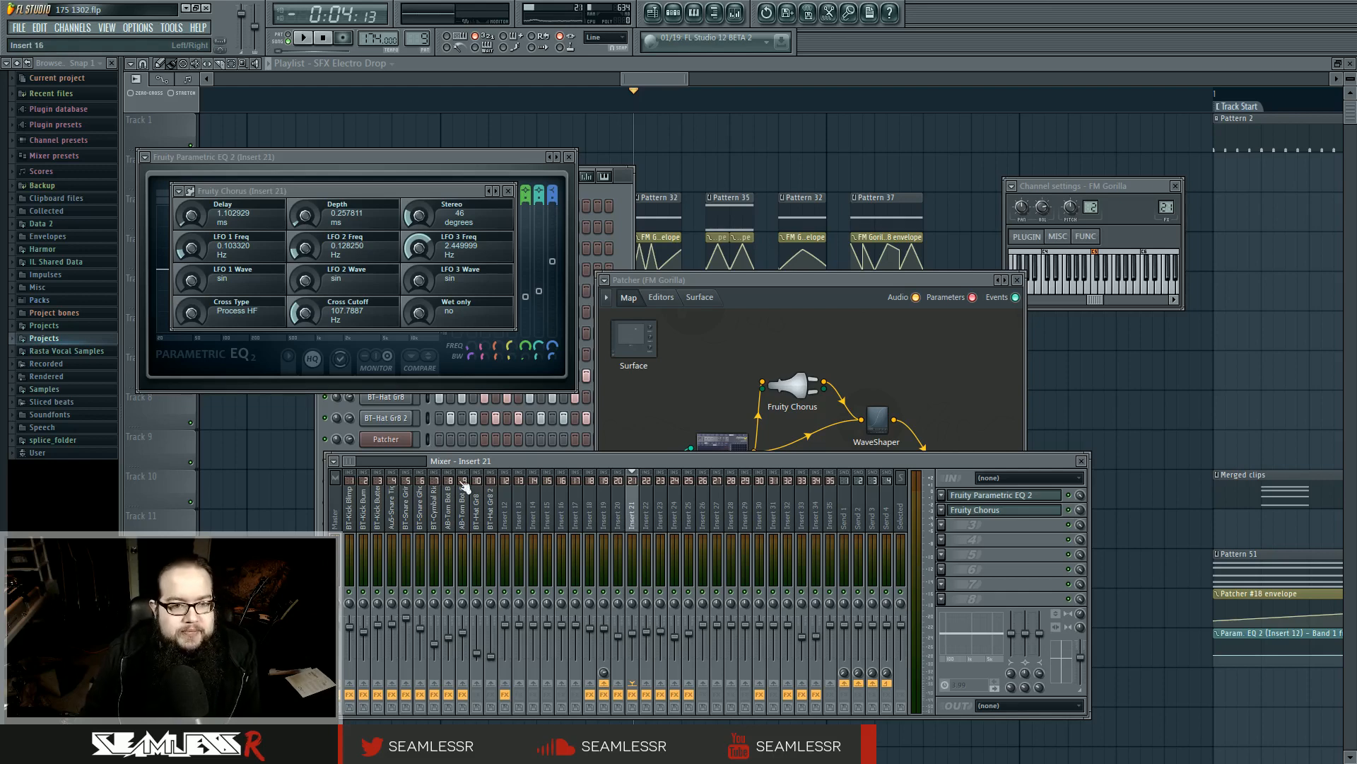
{"action": "left_click", "coordinate": [982, 512]}
{"action": "left_click", "coordinate": [984, 497]}
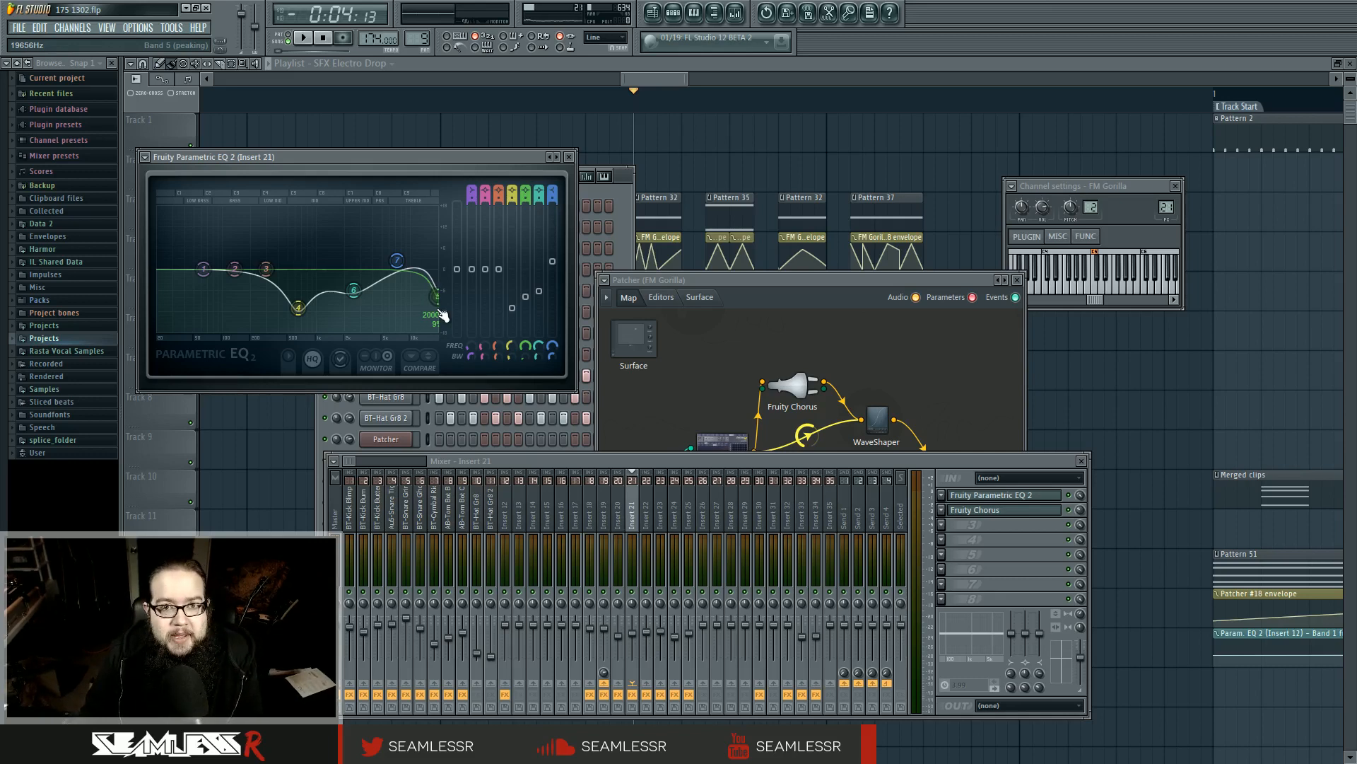
Reposition the mixer and Patcher, bypass Insert 21's effects, and play the isolated clips dry.
{"action": "left_click_drag", "start_coordinate": [642, 458], "coordinate": [612, 456]}
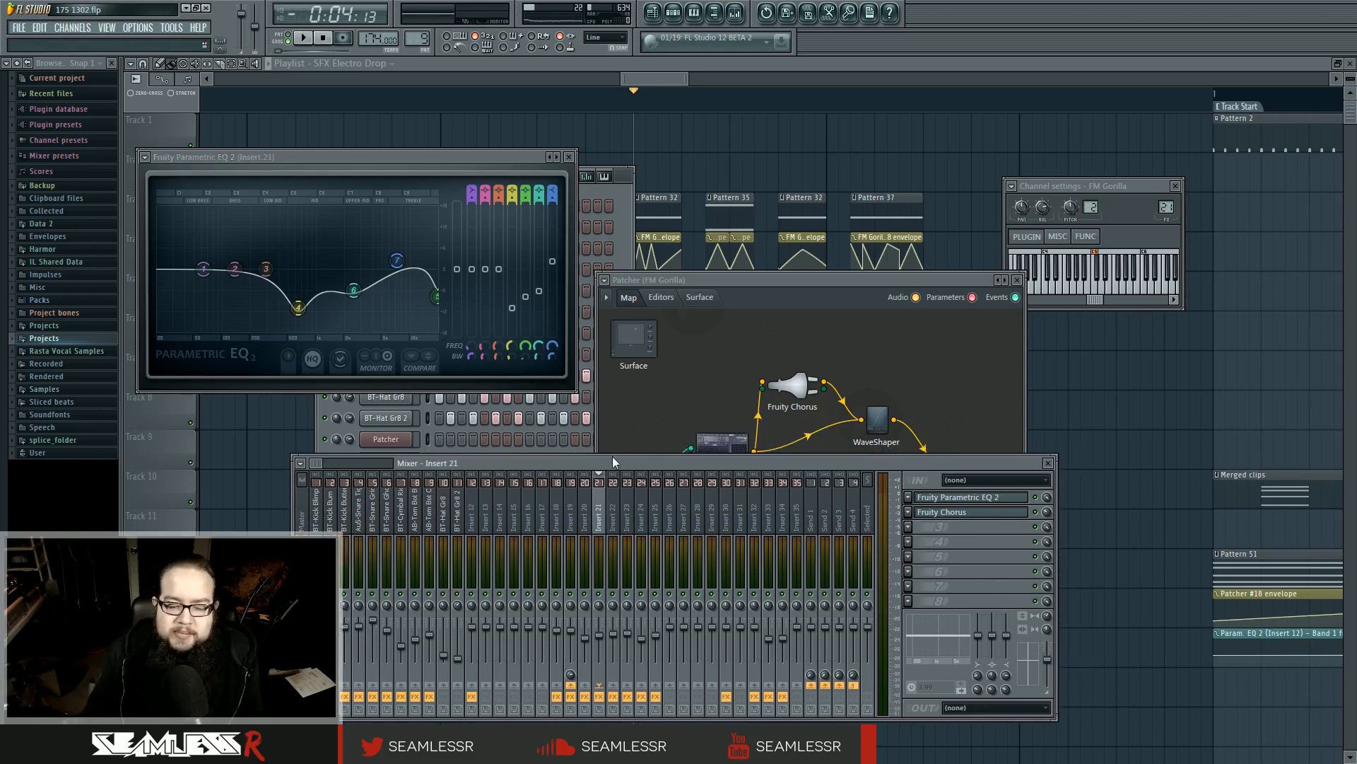
{"action": "left_click_drag", "start_coordinate": [743, 283], "coordinate": [754, 256]}
{"action": "left_click", "coordinate": [591, 704]}
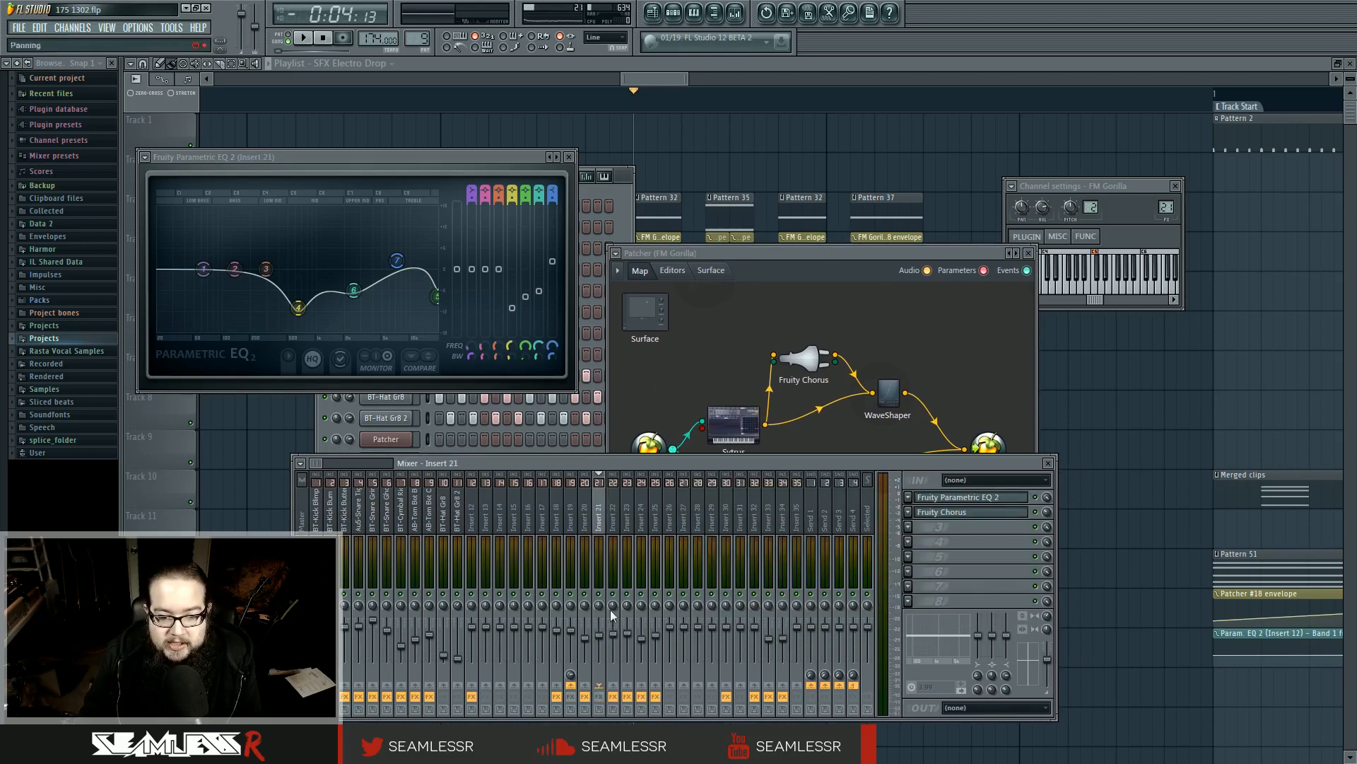
{"action": "key", "text": "space"}
{"action": "mouse_move", "coordinate": [748, 251]}
{"action": "left_mouse_down"}
{"action": "mouse_move", "coordinate": [714, 248]}
{"action": "mouse_move", "coordinate": [757, 244]}
{"action": "left_mouse_up"}
{"action": "key", "text": "space"}
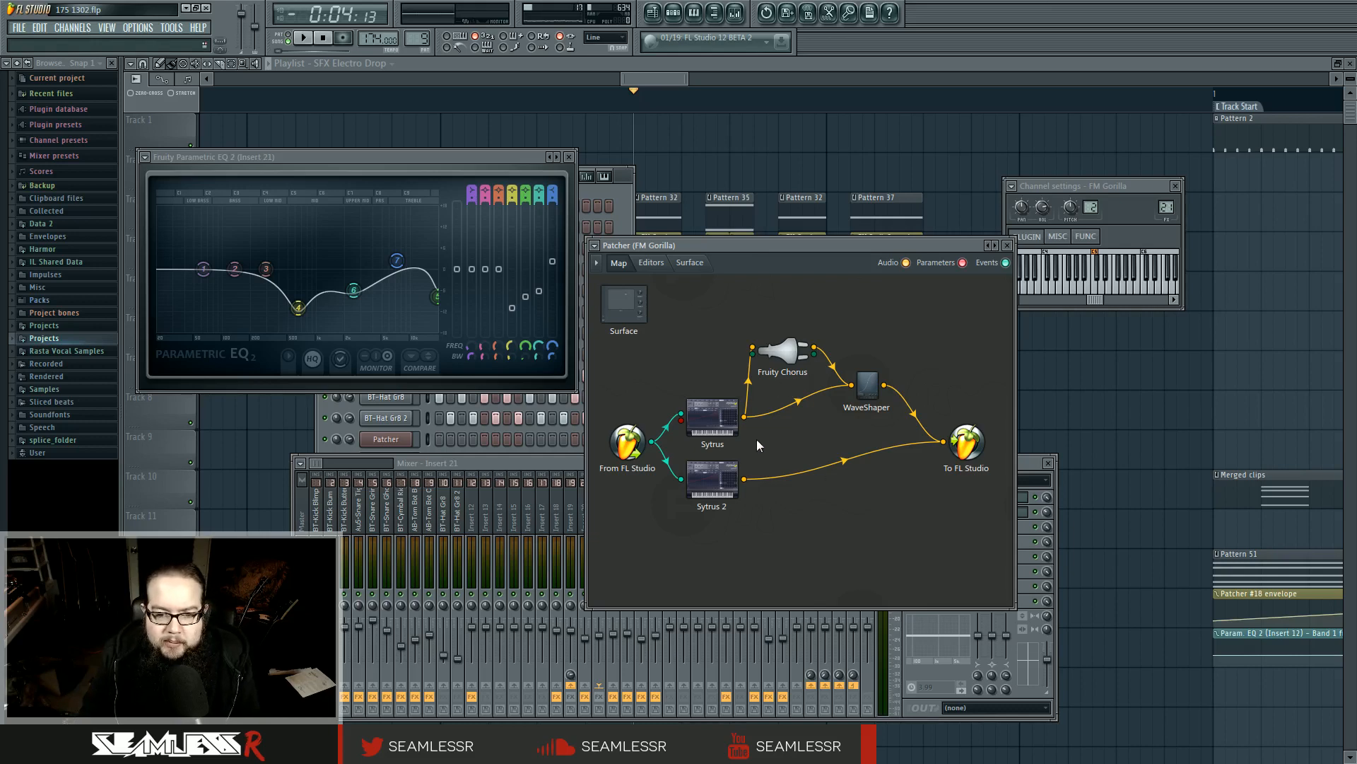
Open the first Sytrus in the Patcher and examine the oscillators of operators 1, 2 and 3.
{"action": "double_click", "coordinate": [712, 418]}
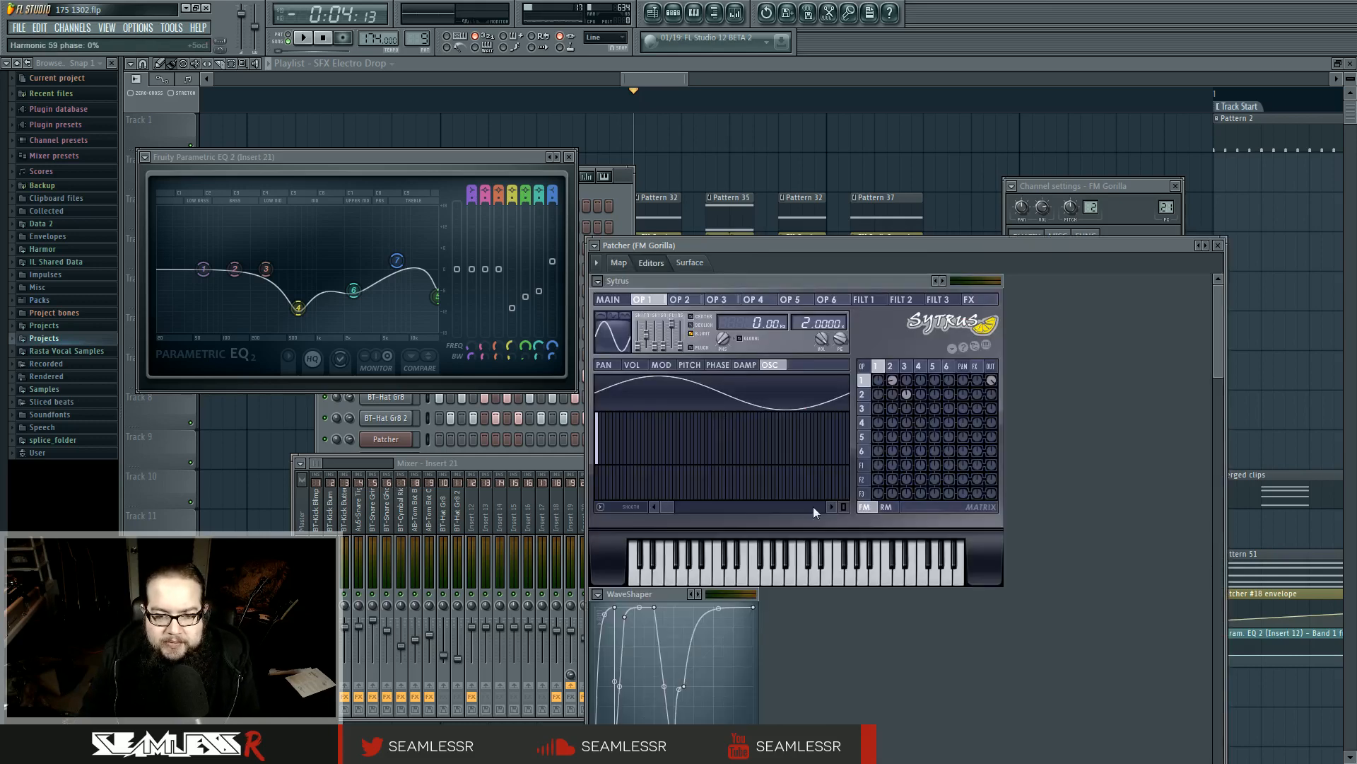
{"action": "left_click", "coordinate": [890, 367]}
{"action": "left_click", "coordinate": [905, 370]}
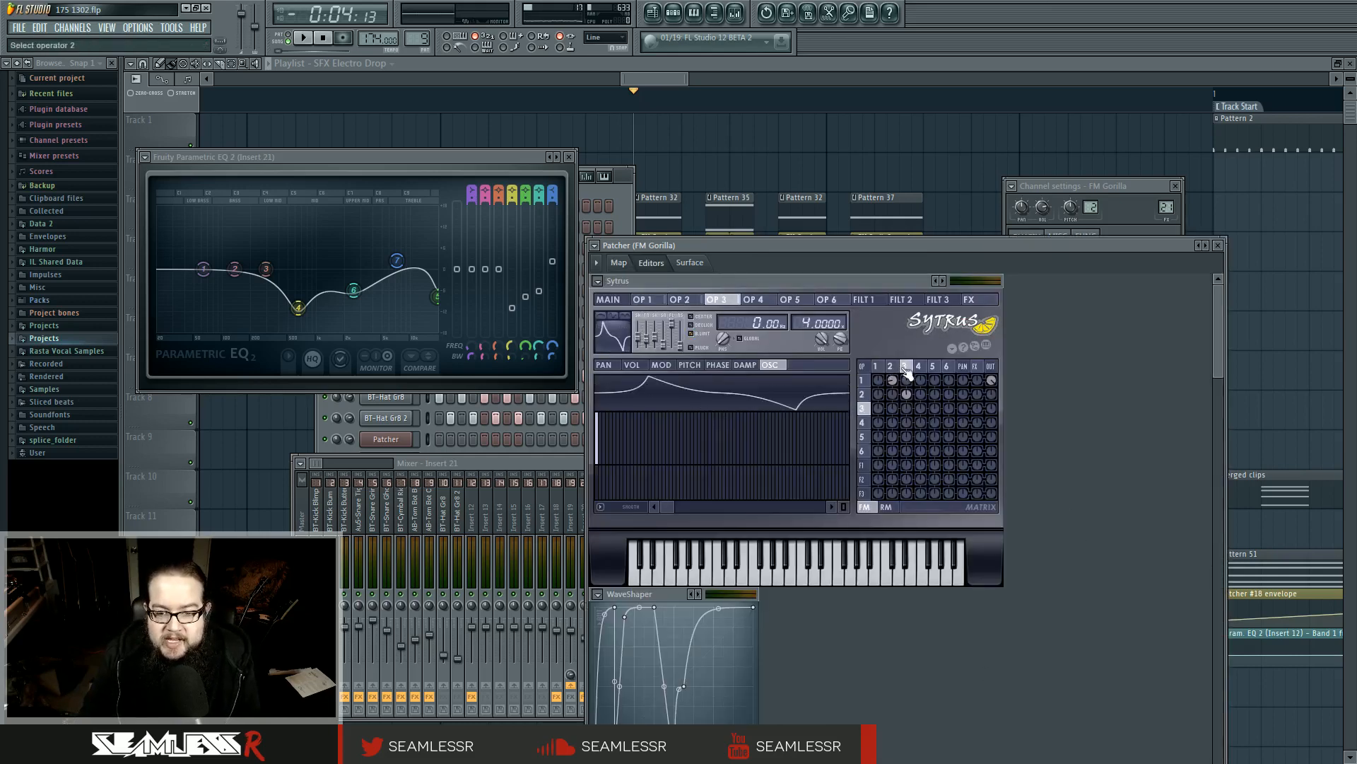
{"action": "left_click", "coordinate": [890, 366]}
{"action": "left_click", "coordinate": [875, 366]}
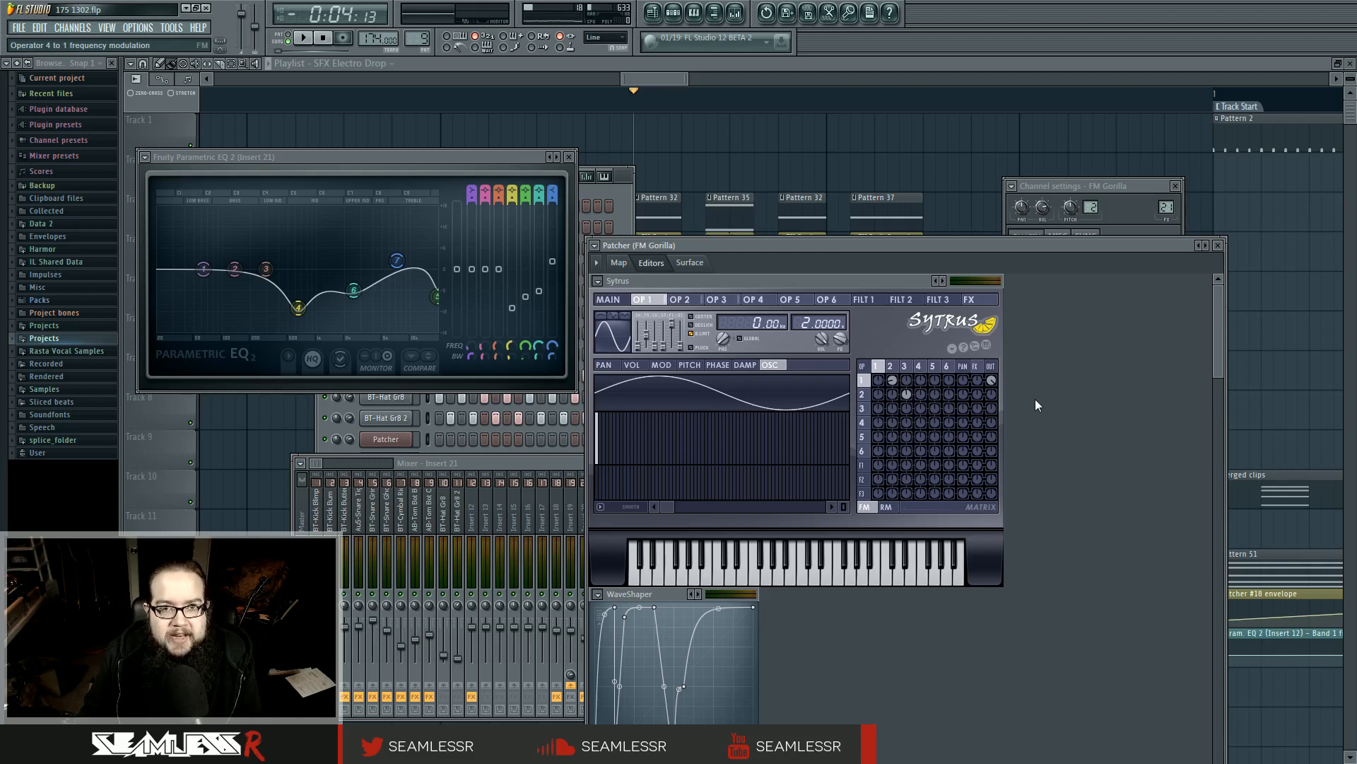
{"action": "left_click", "coordinate": [892, 367]}
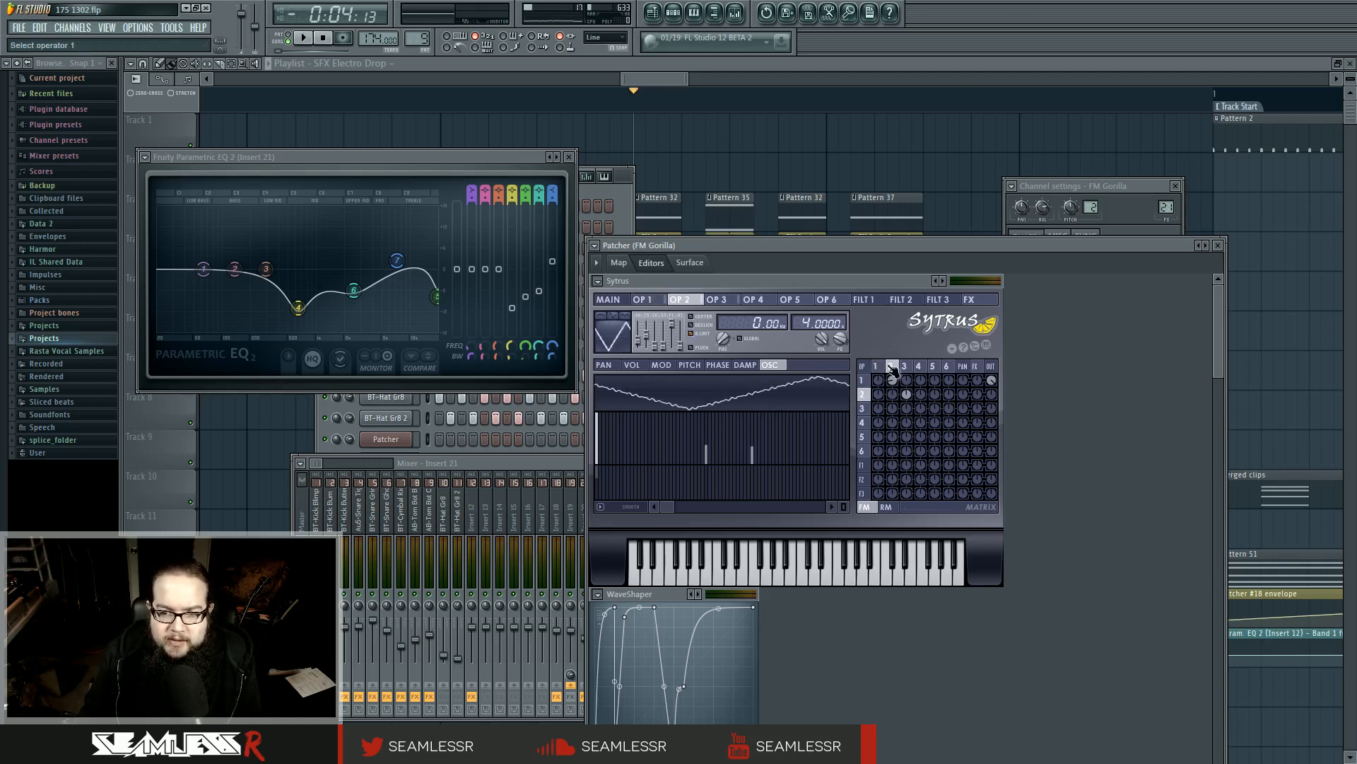
Compare the oscillator waveforms and frequency ratios of operators 1, 2 and 3 in the first Sytrus.
{"action": "left_click", "coordinate": [882, 367]}
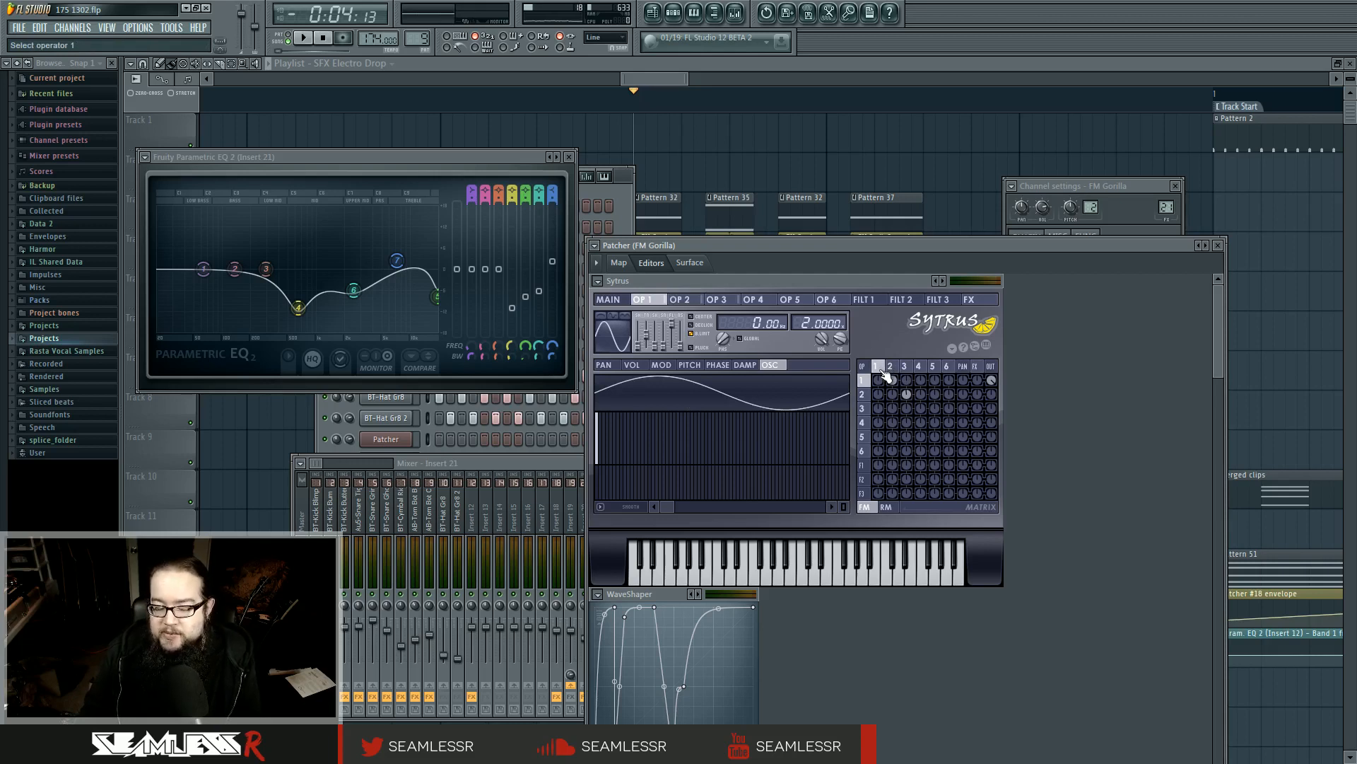
{"action": "left_click", "coordinate": [893, 369]}
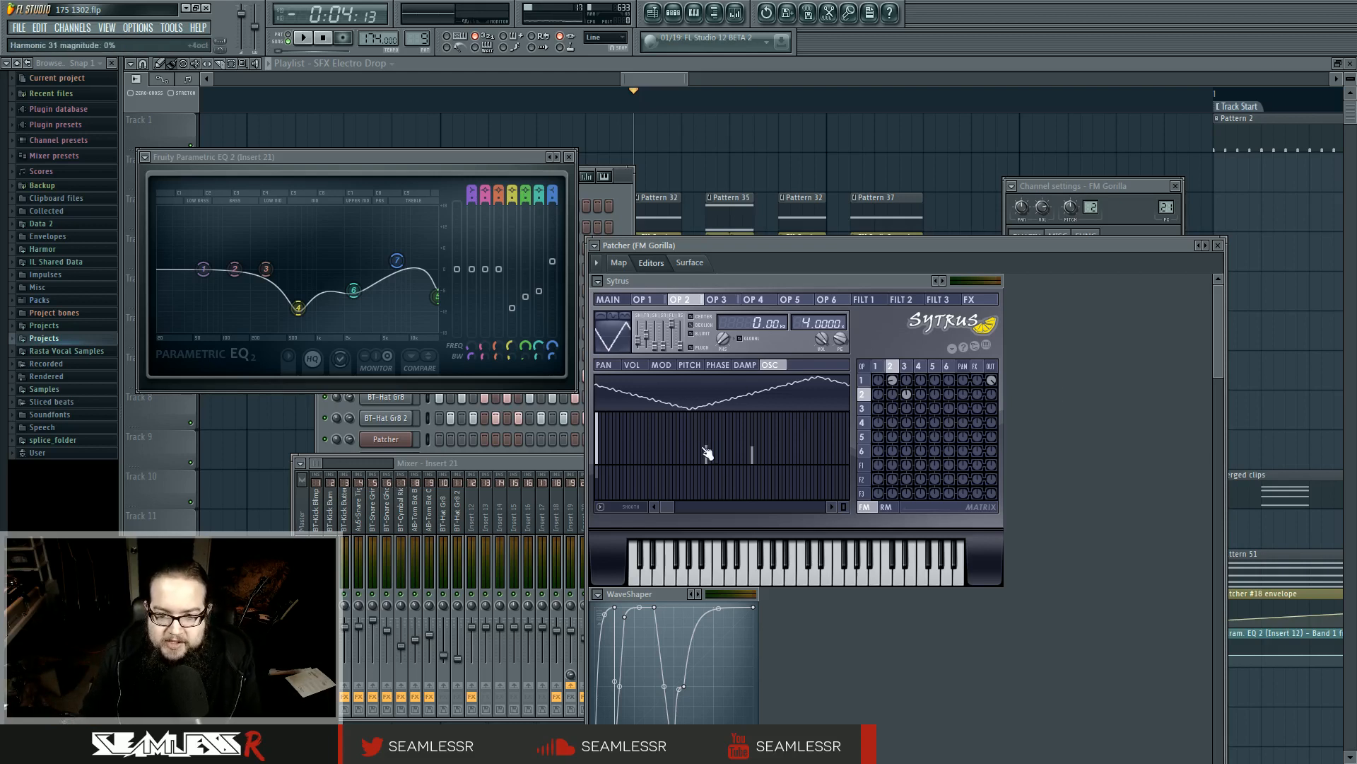
{"action": "left_click", "coordinate": [905, 368]}
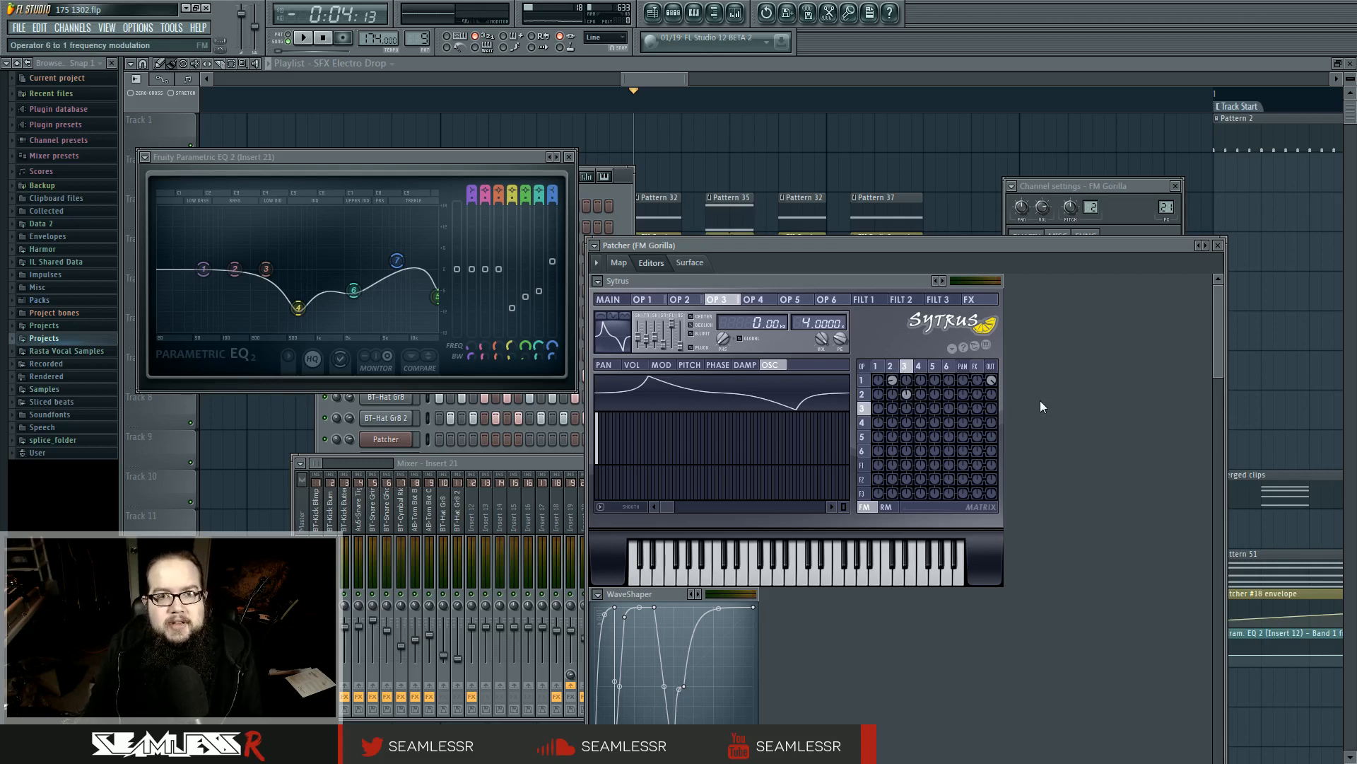
Try a frequency ratio of 2.0000 on operators 2 and 3 of the first Sytrus and play the clips.
{"action": "left_click", "coordinate": [890, 366]}
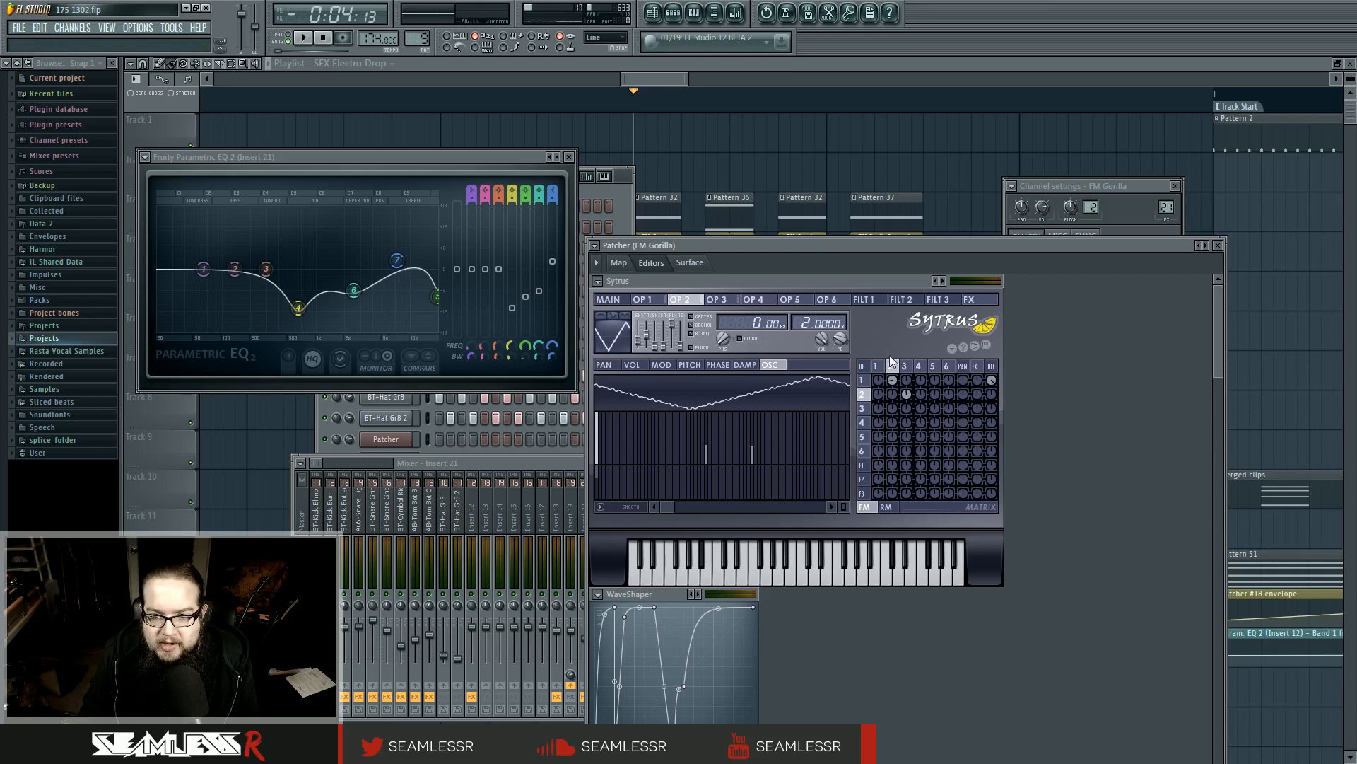
{"action": "left_click", "coordinate": [727, 301]}
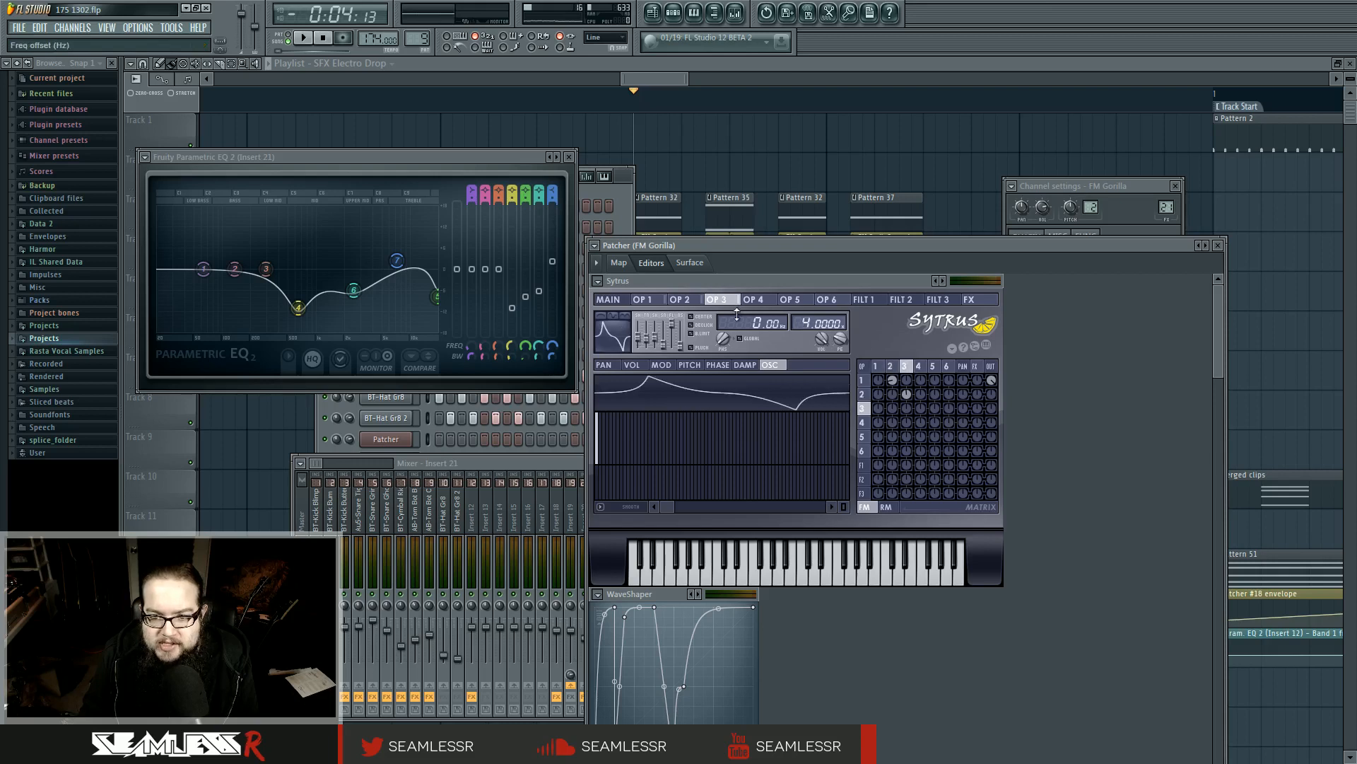
{"action": "left_click", "coordinate": [891, 366]}
{"action": "key", "text": "space"}
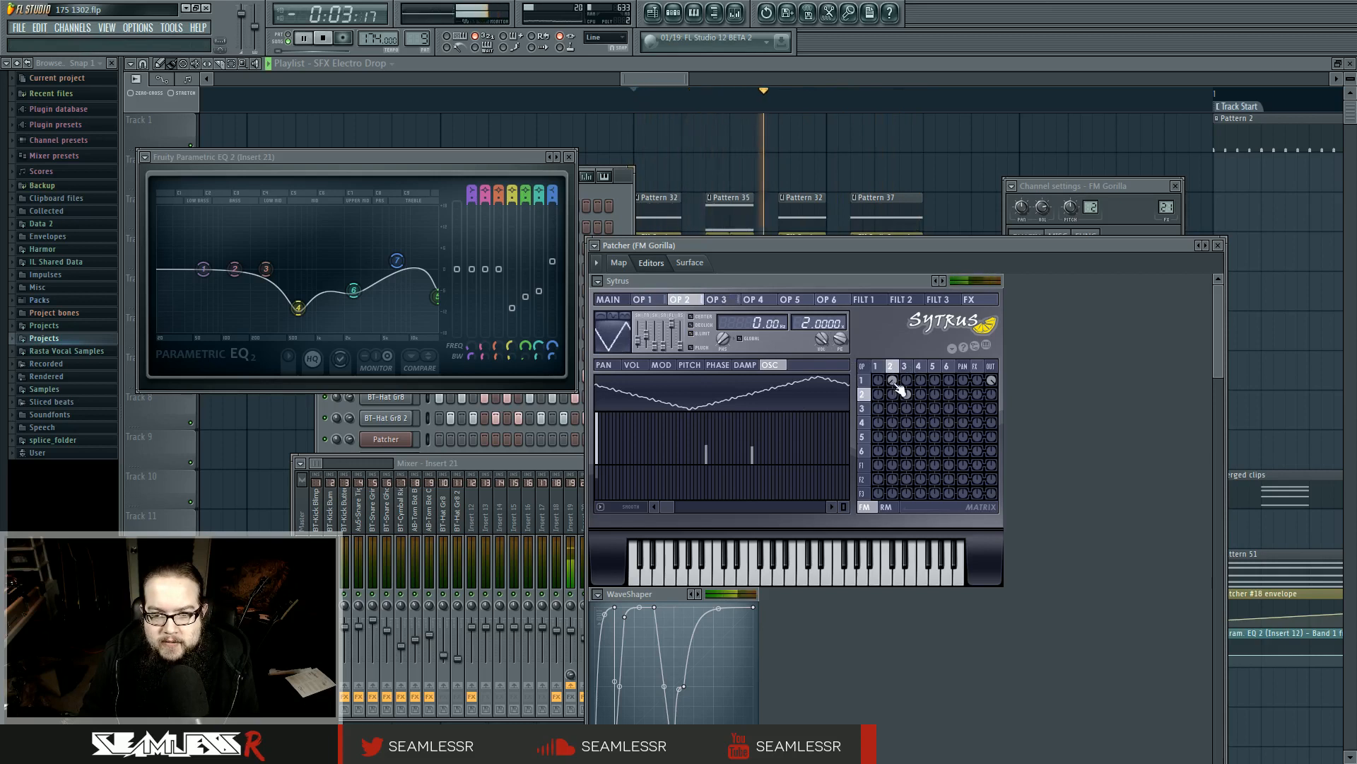
{"action": "key", "text": "space"}
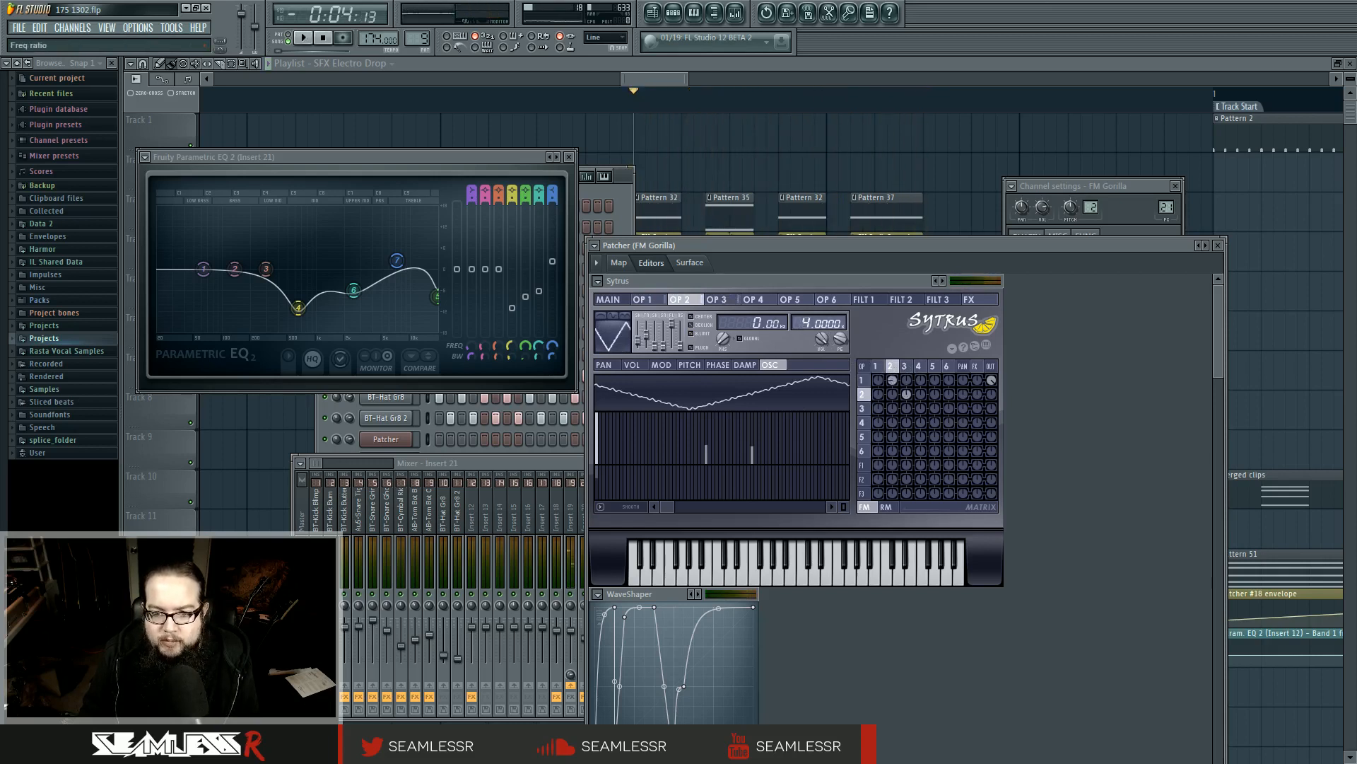
Restore the frequency ratios of operators 2 and 3, with operator 2 at 4.0000, and play the clips again.
{"action": "left_click", "coordinate": [716, 299]}
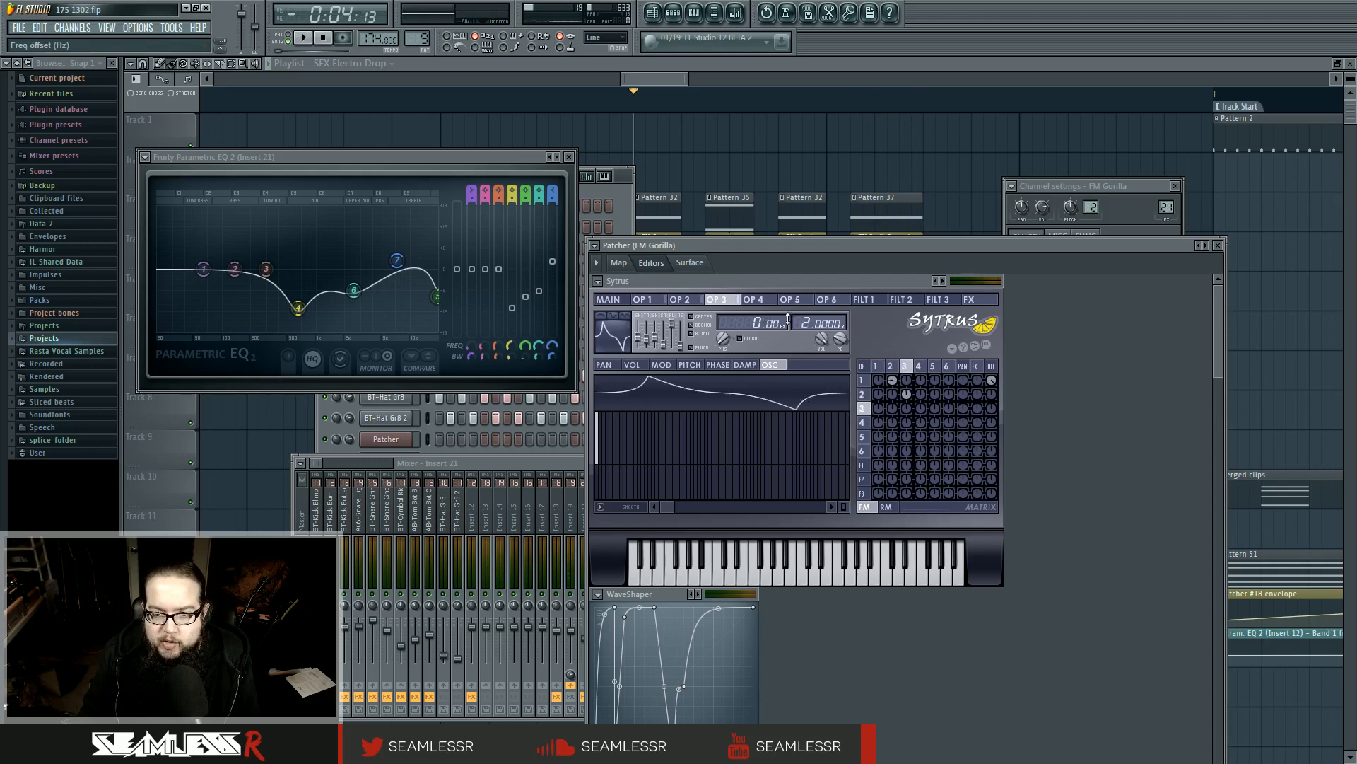
{"action": "left_click", "coordinate": [891, 367]}
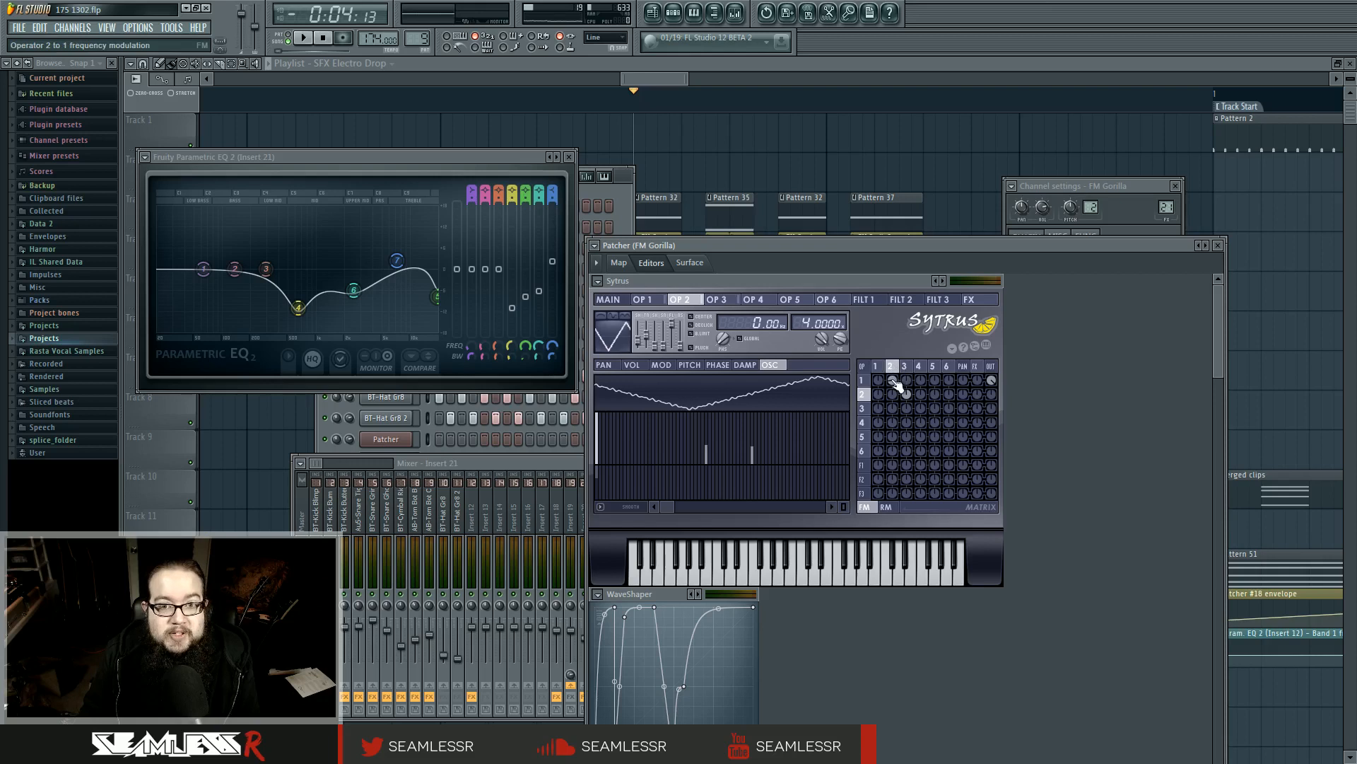
{"action": "left_click_drag", "start_coordinate": [894, 382], "coordinate": [894, 384]}
{"action": "key", "text": "space"}
{"action": "key", "text": "space"}
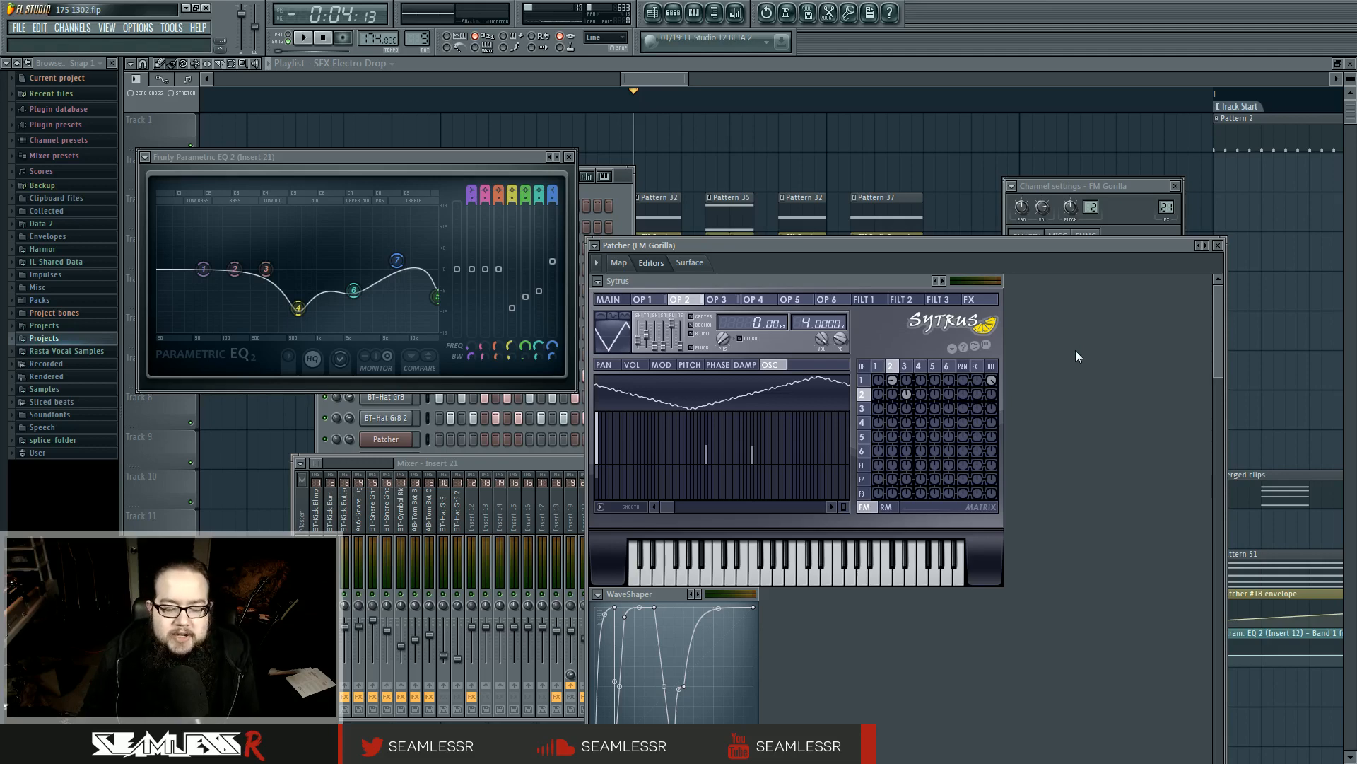
Add a new Patcher channel and insert a Sytrus followed by a Fruity Parametric EQ 2 in its map.
{"action": "left_click", "coordinate": [65, 29]}
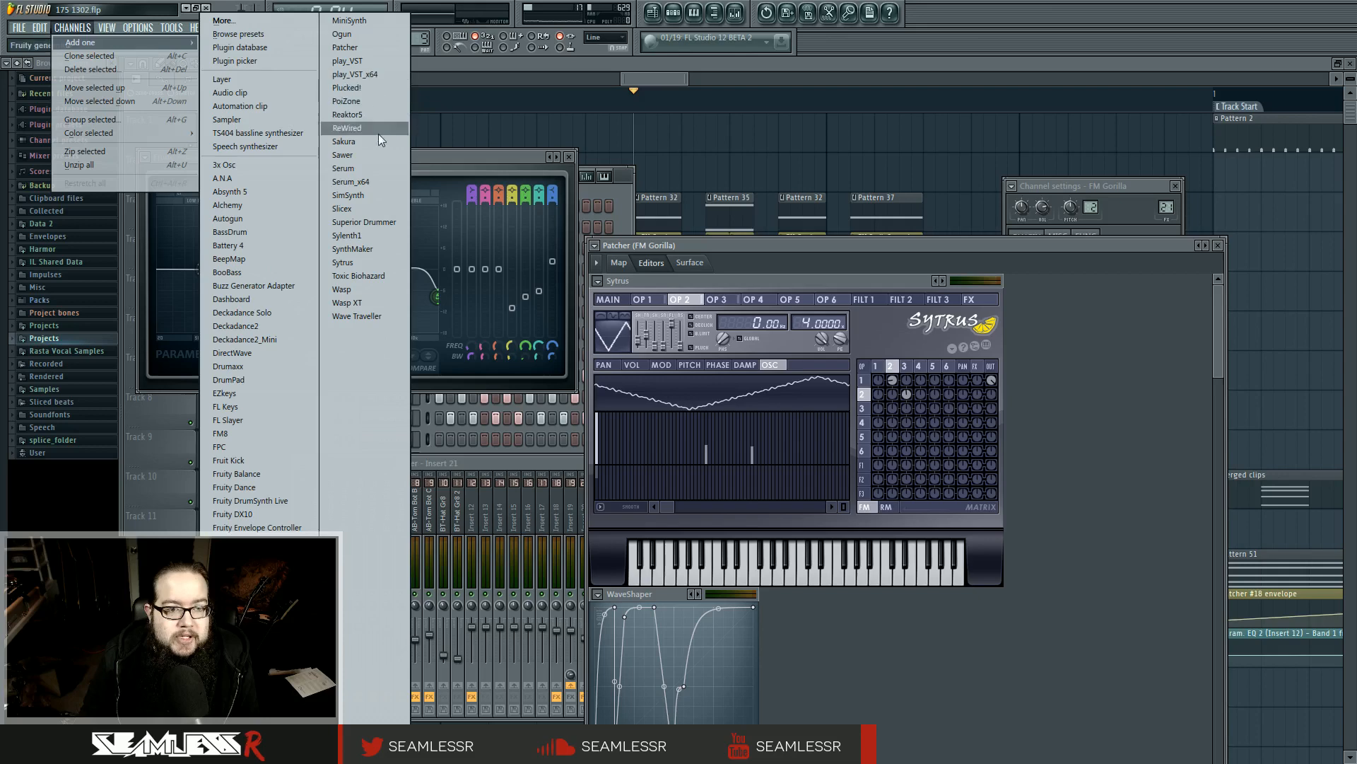
{"action": "left_click", "coordinate": [376, 48]}
{"action": "right_click", "coordinate": [524, 504]}
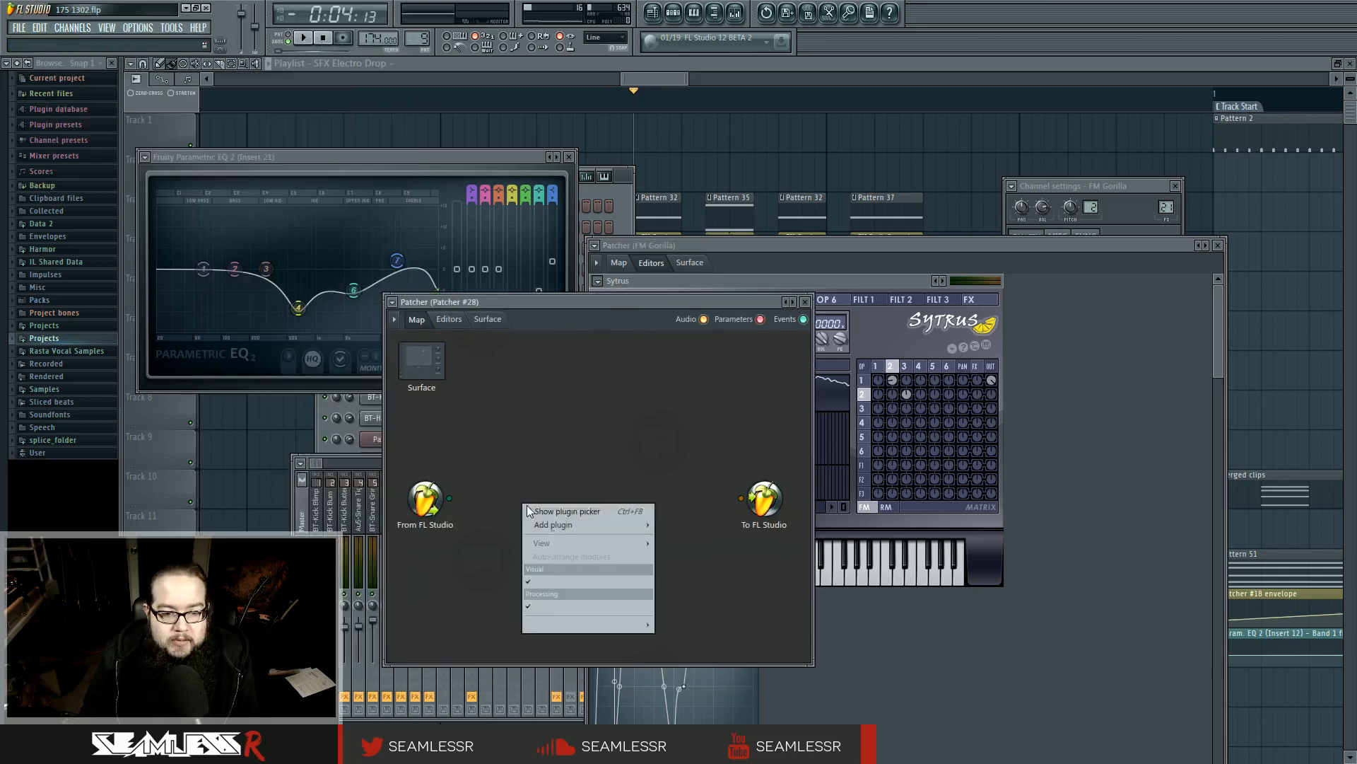
{"action": "mouse_move", "coordinate": [558, 522]}
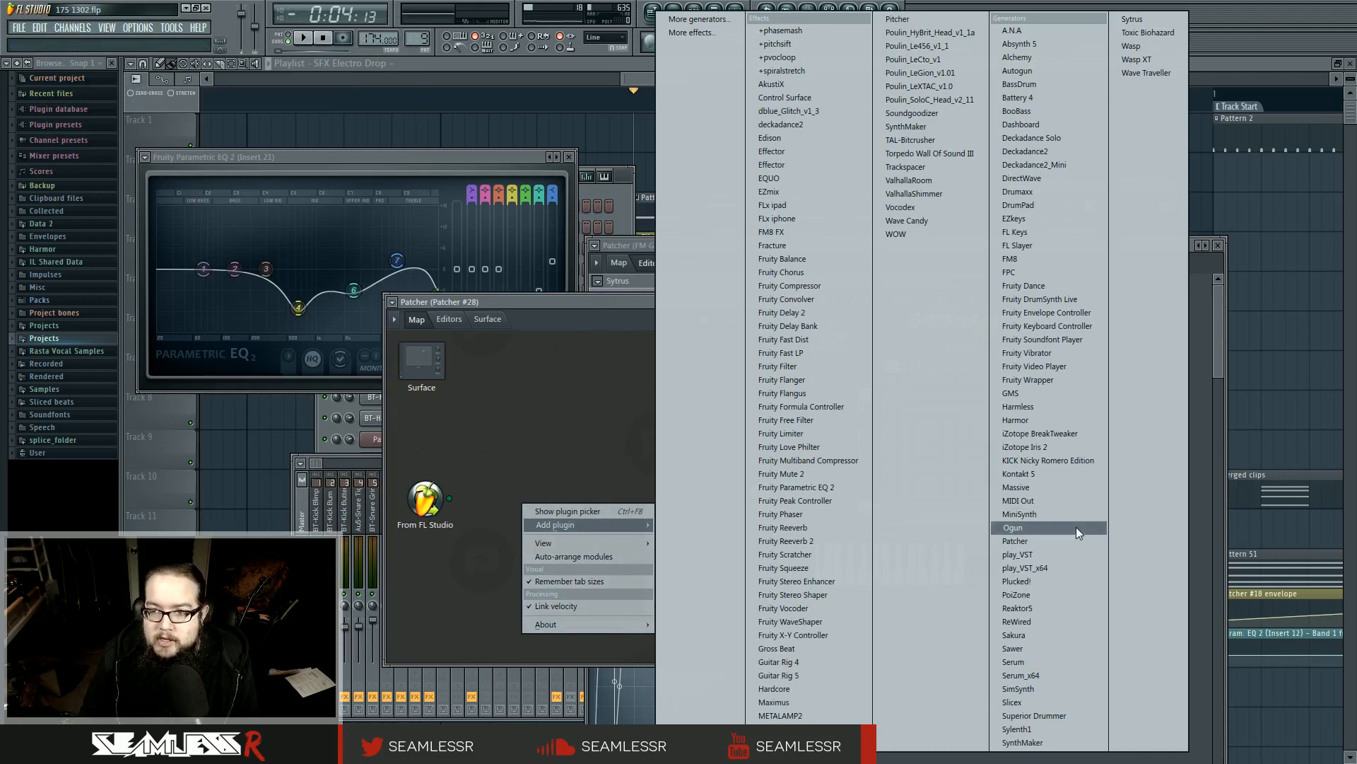
{"action": "left_click", "coordinate": [1132, 19]}
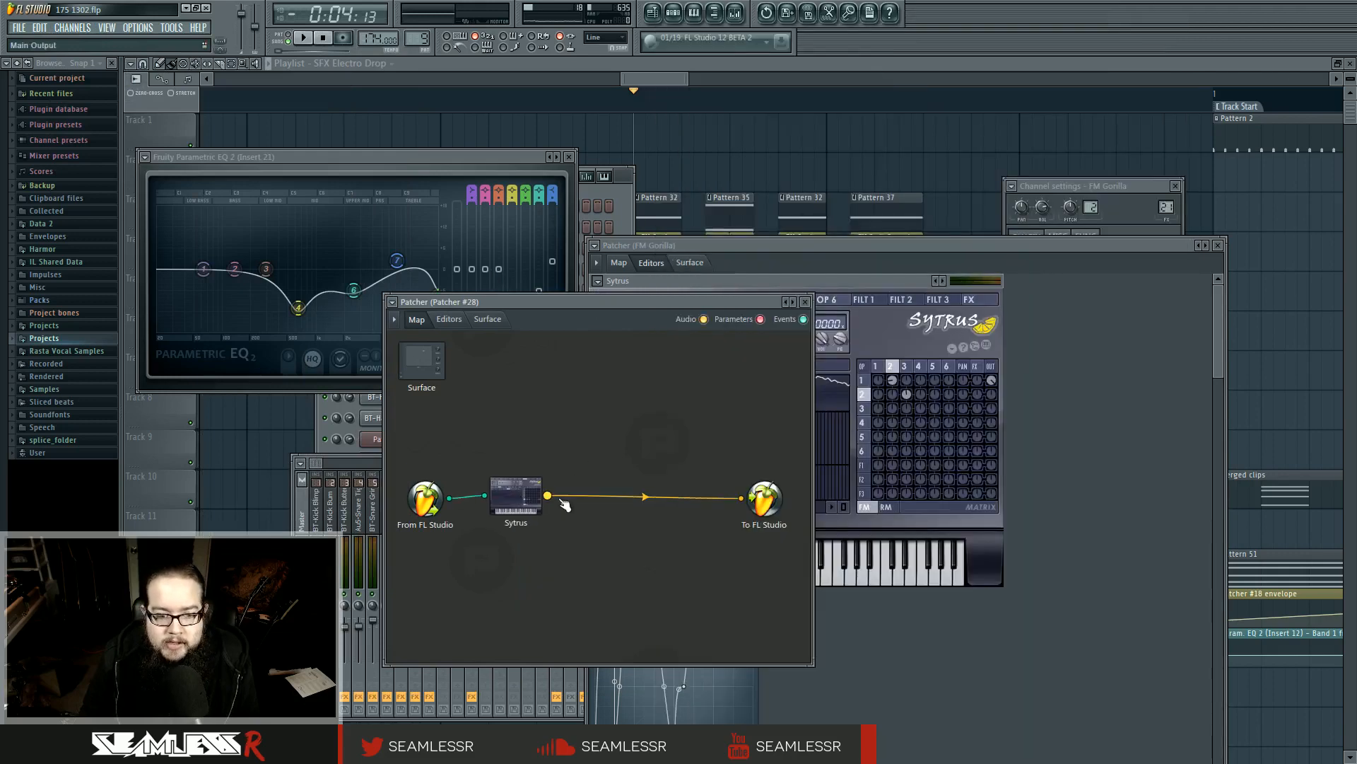
{"action": "right_click", "coordinate": [564, 503]}
{"action": "mouse_move", "coordinate": [586, 514]}
{"action": "left_click", "coordinate": [794, 490]}
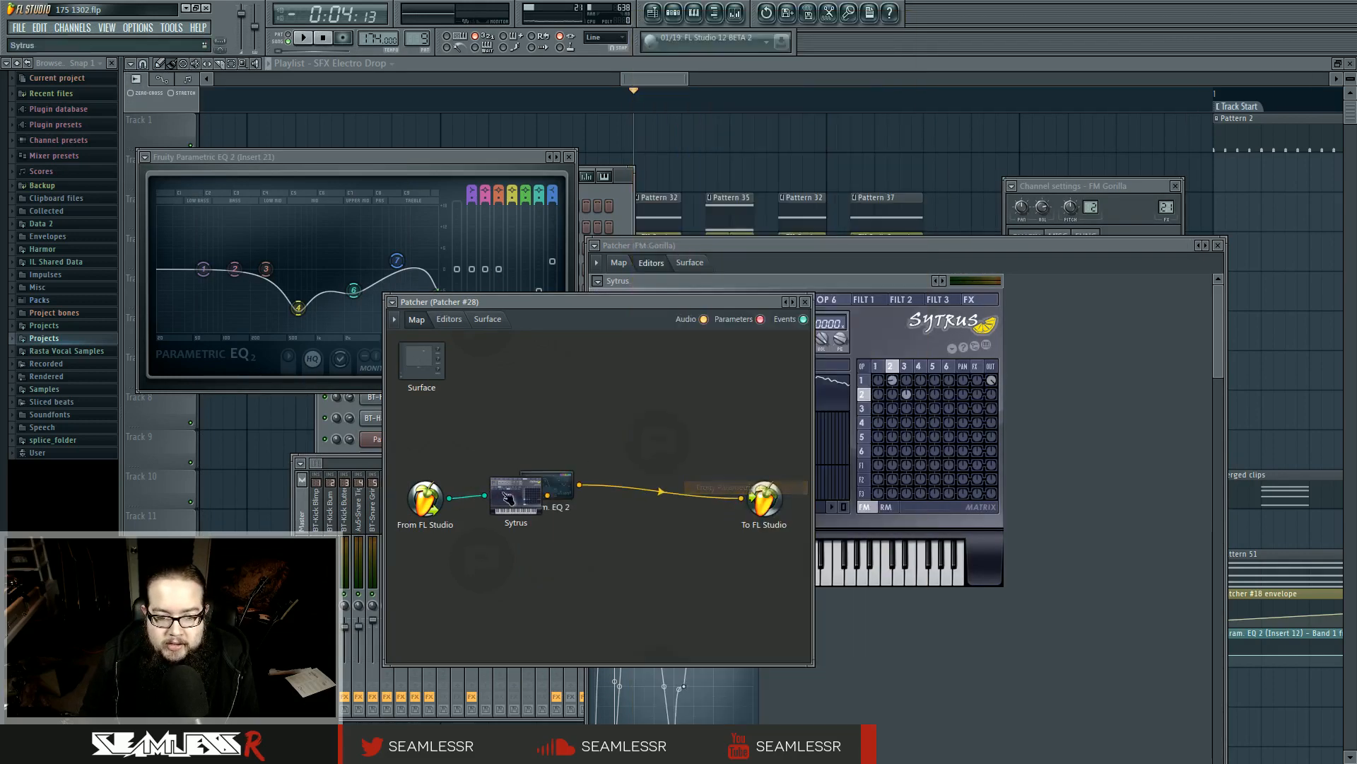
Open the new Sytrus editor, then enlarge and reposition the Patcher window to show both plugin editors.
{"action": "double_click", "coordinate": [507, 497]}
{"action": "left_click_drag", "start_coordinate": [812, 663], "coordinate": [939, 762]}
{"action": "left_click_drag", "start_coordinate": [793, 301], "coordinate": [806, 127]}
{"action": "left_click_drag", "start_coordinate": [953, 591], "coordinate": [1018, 734]}
{"action": "right_click", "coordinate": [748, 164]}
{"action": "left_click", "coordinate": [272, 207]}
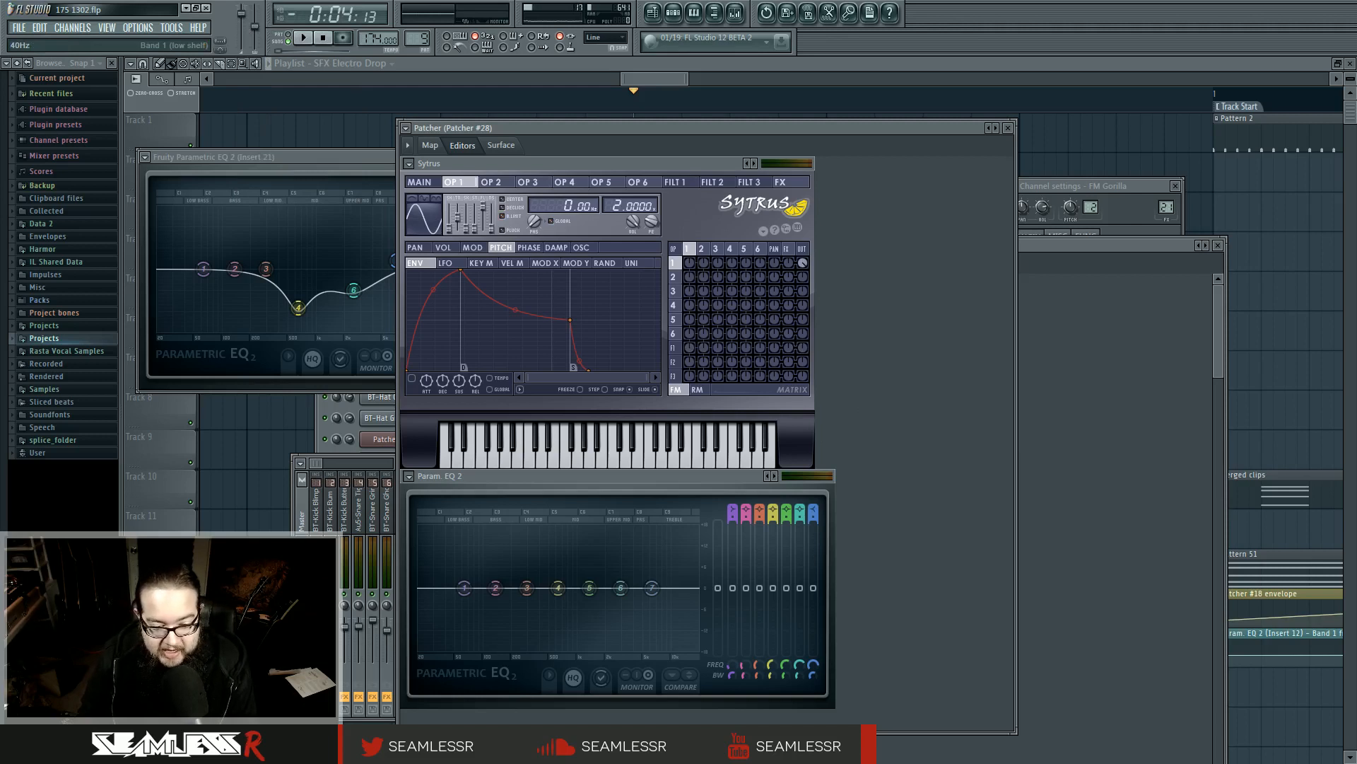
Enable the Keystation 49es as a MIDI input device and close the settings.
{"action": "left_click", "coordinate": [137, 27]}
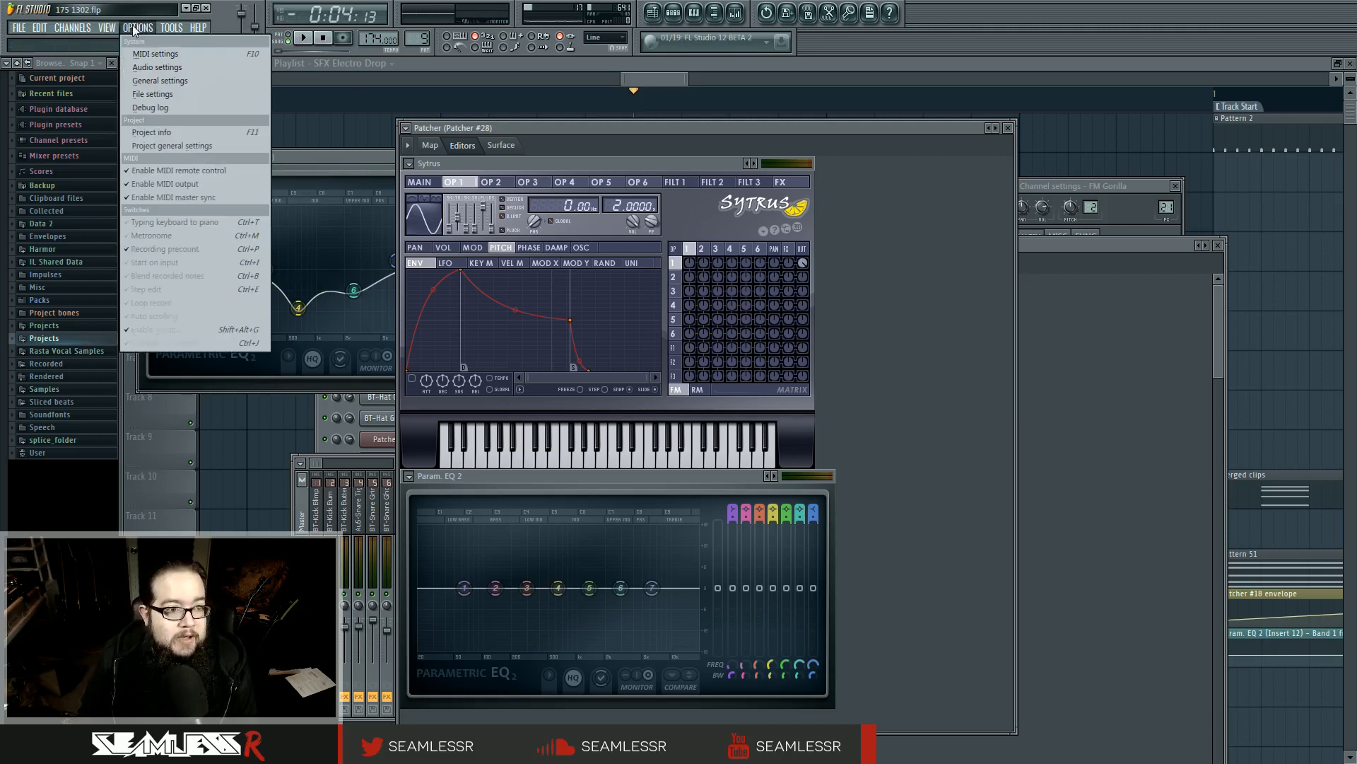
{"action": "left_click", "coordinate": [147, 54]}
{"action": "left_click", "coordinate": [593, 365]}
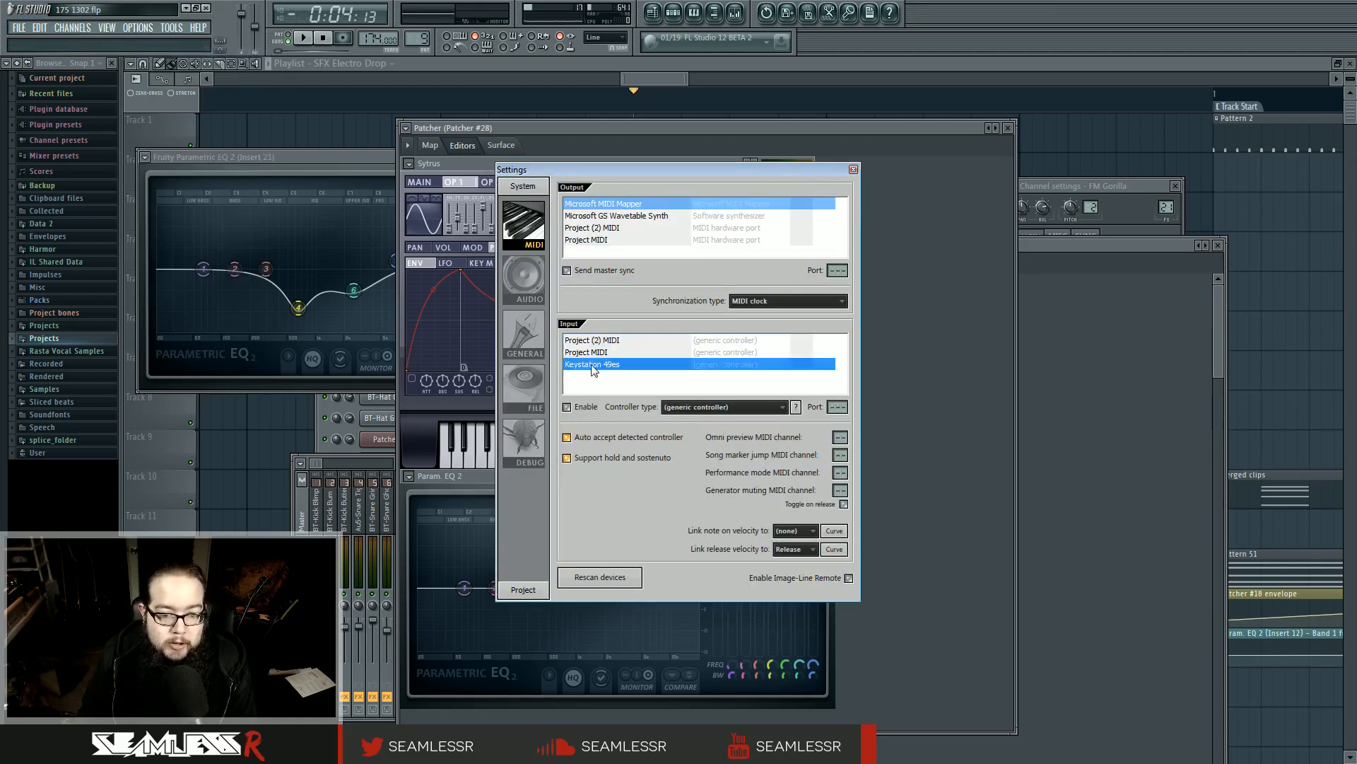
{"action": "left_click", "coordinate": [582, 405]}
{"action": "left_click", "coordinate": [853, 169]}
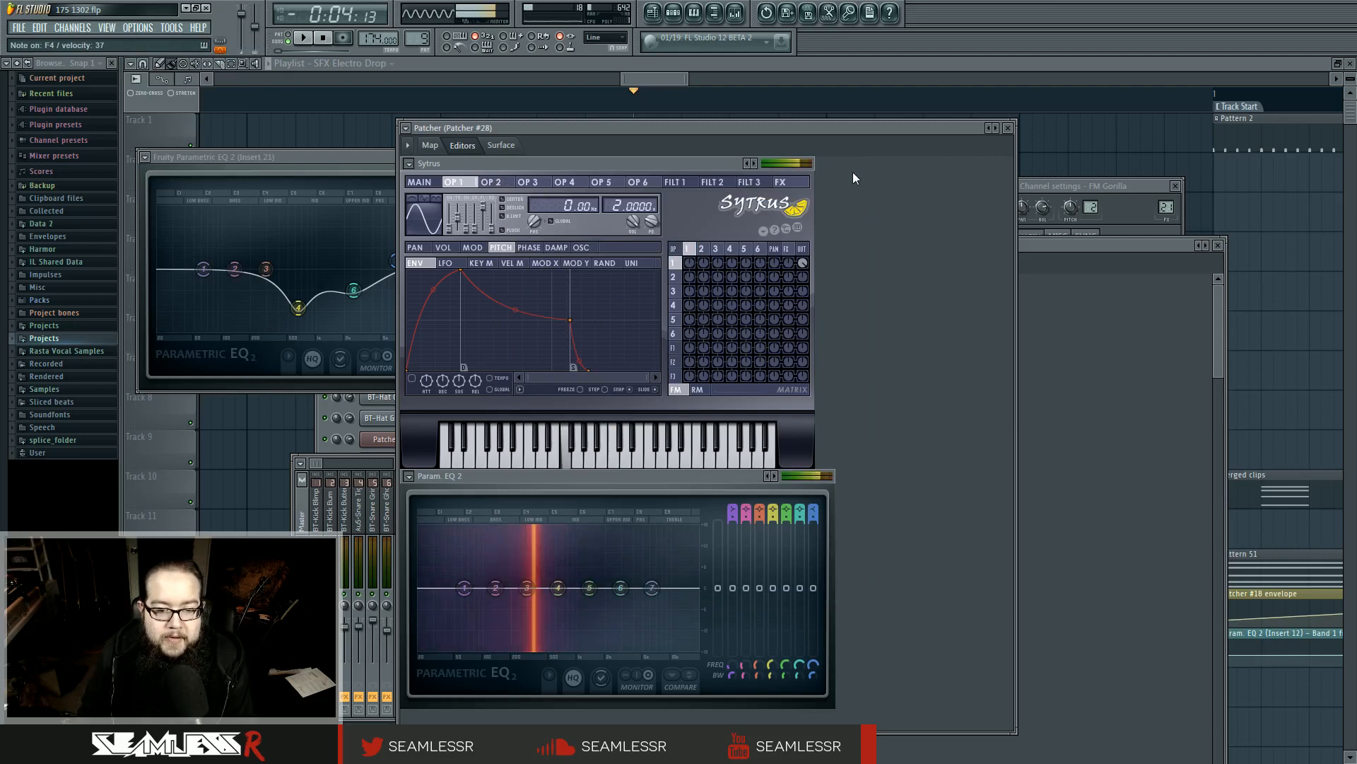
Modulate operator 1 with operator 2 in the new Sytrus, try low operator 2 ratios such as 0.0020 and 0.1900, and close that Patcher.
{"action": "left_click", "coordinate": [702, 250]}
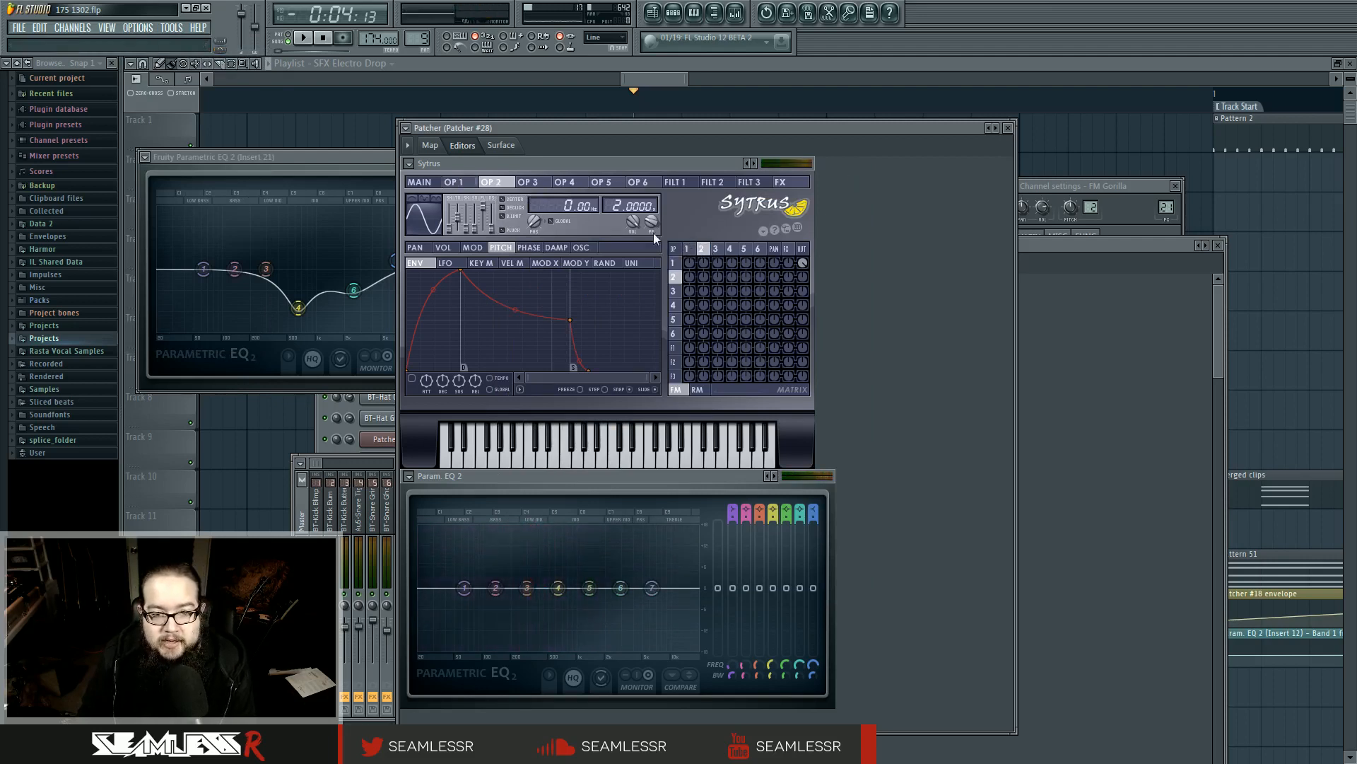
{"action": "left_click_drag", "start_coordinate": [616, 207], "coordinate": [616, 215]}
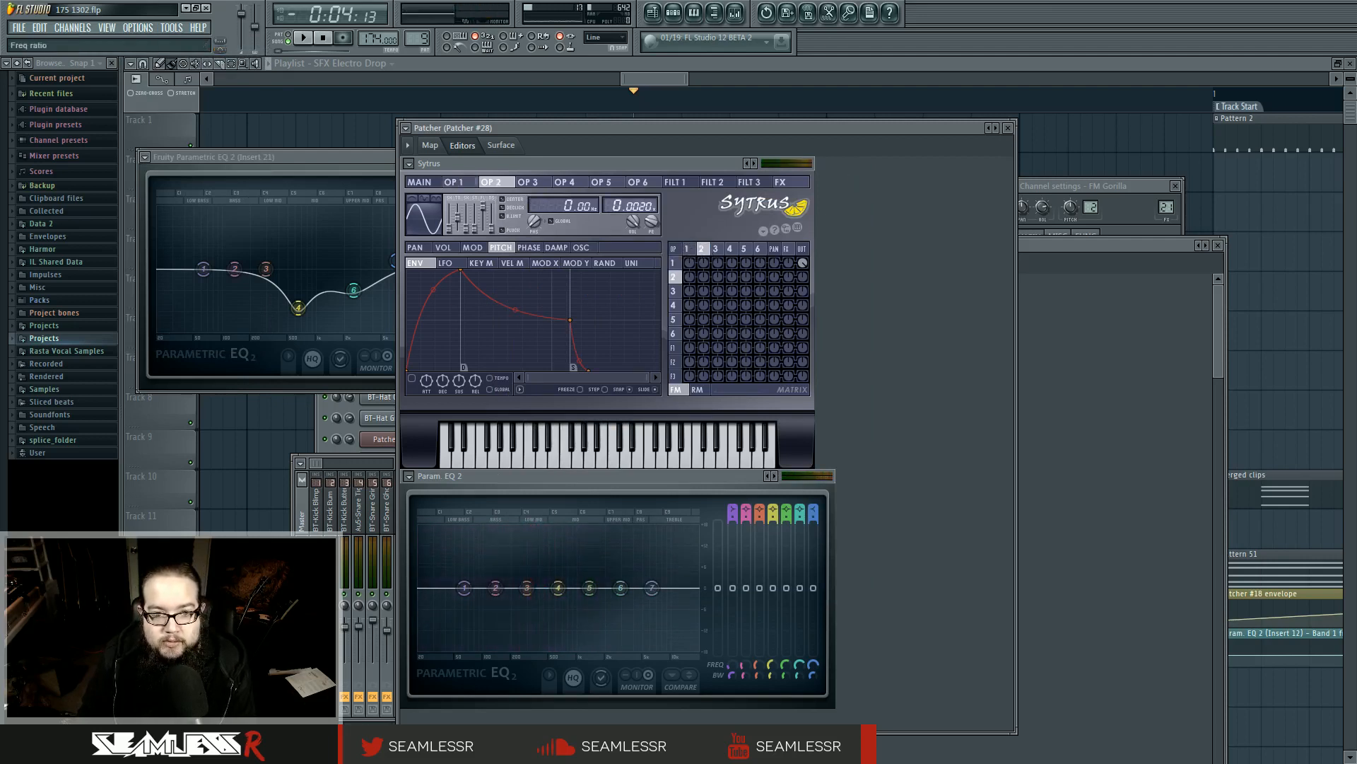
{"action": "left_click_drag", "start_coordinate": [642, 206], "coordinate": [641, 209]}
{"action": "left_click_drag", "start_coordinate": [704, 263], "coordinate": [714, 273]}
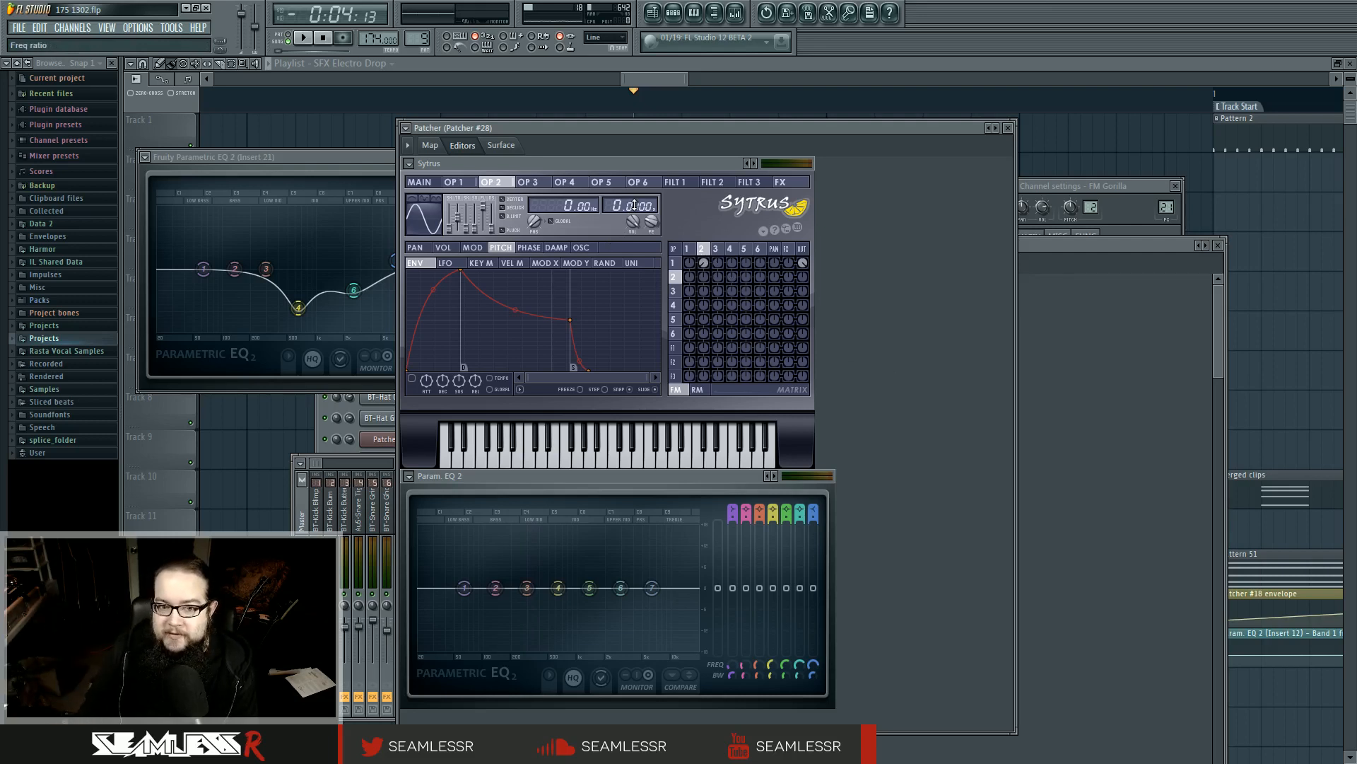
{"action": "mouse_move", "coordinate": [637, 206]}
{"action": "left_mouse_down"}
{"action": "mouse_move", "coordinate": [637, 182]}
{"action": "mouse_move", "coordinate": [637, 198]}
{"action": "left_mouse_up"}
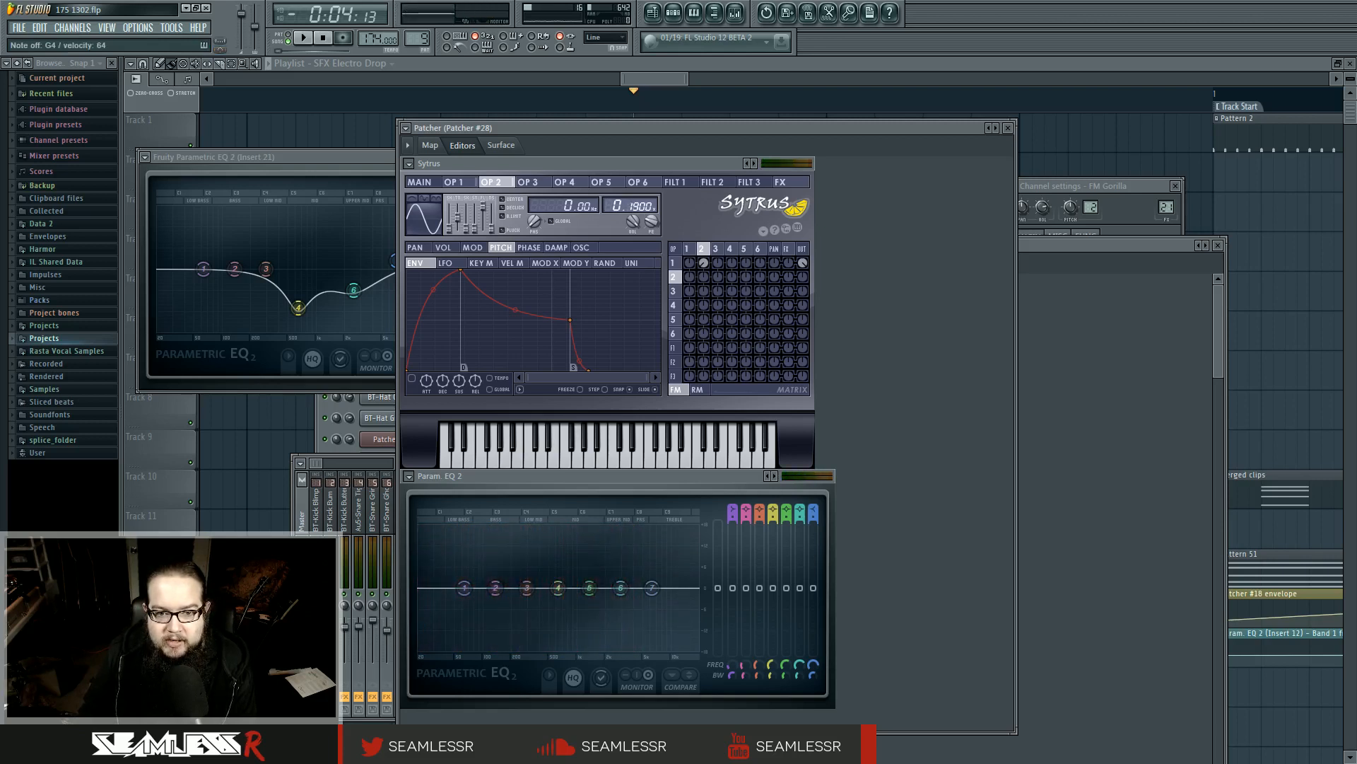
{"action": "left_click_drag", "start_coordinate": [636, 206], "coordinate": [637, 191]}
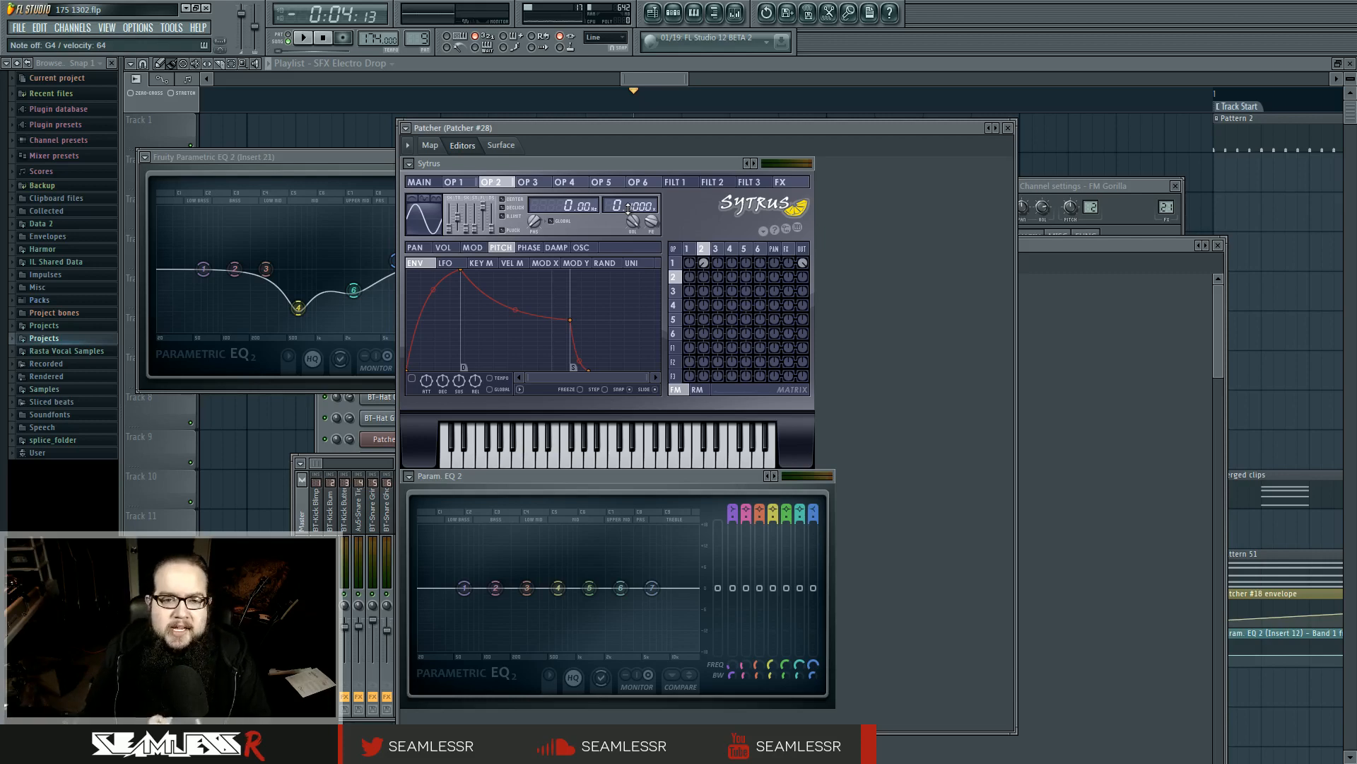
{"action": "left_click", "coordinate": [1009, 128]}
Reposition the FM Gorilla Patcher, set its first Sytrus's operator 2 to 1 frequency modulation to -50%, and play the clips.
{"action": "left_click_drag", "start_coordinate": [970, 240], "coordinate": [872, 130]}
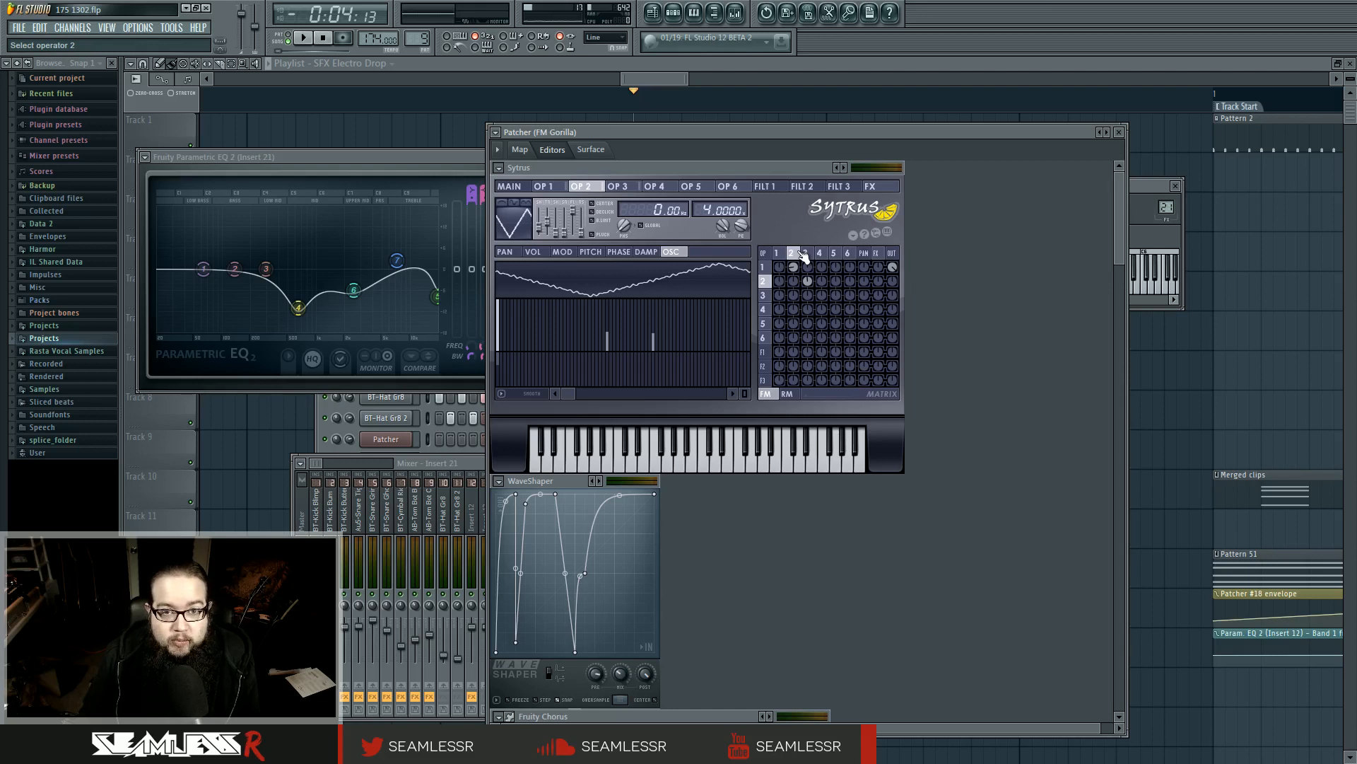
{"action": "left_click_drag", "start_coordinate": [799, 272], "coordinate": [799, 297]}
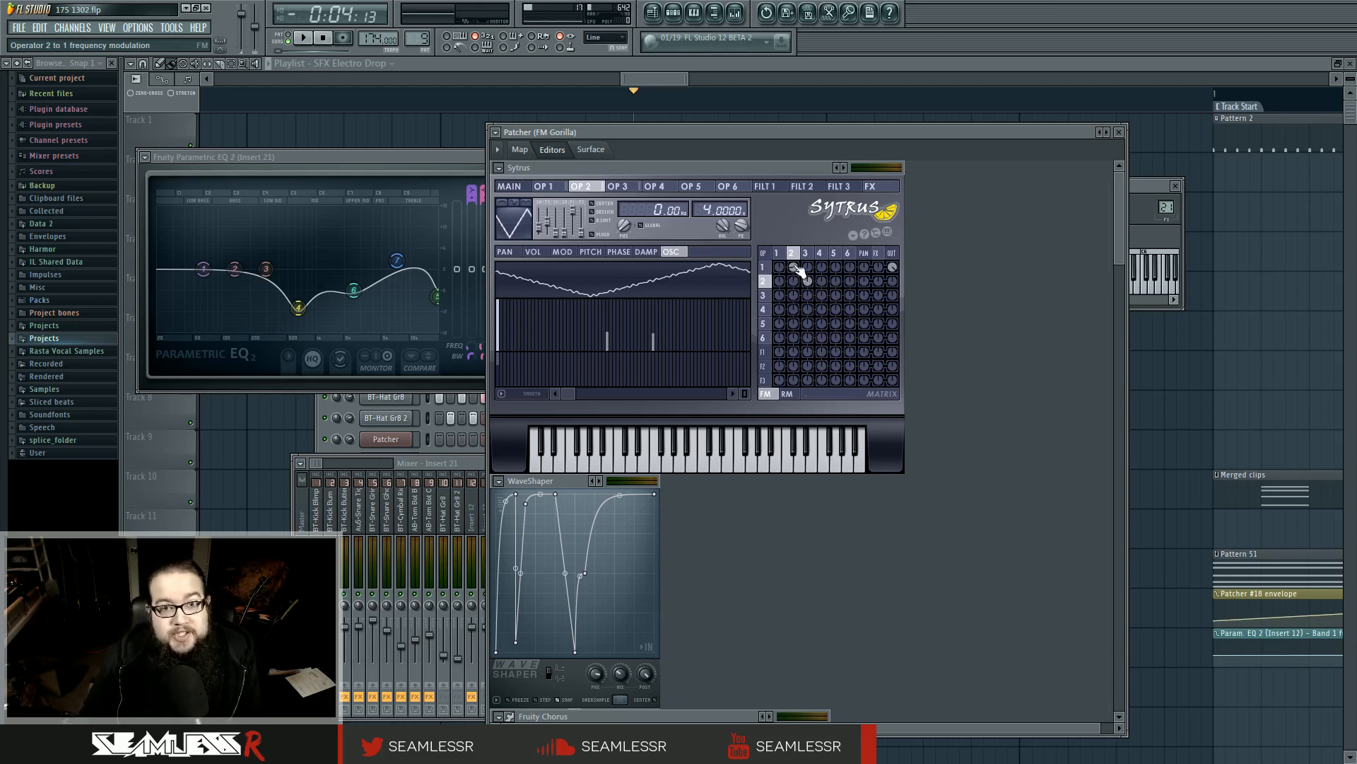
{"action": "left_click_drag", "start_coordinate": [794, 269], "coordinate": [797, 273]}
{"action": "key", "text": "space"}
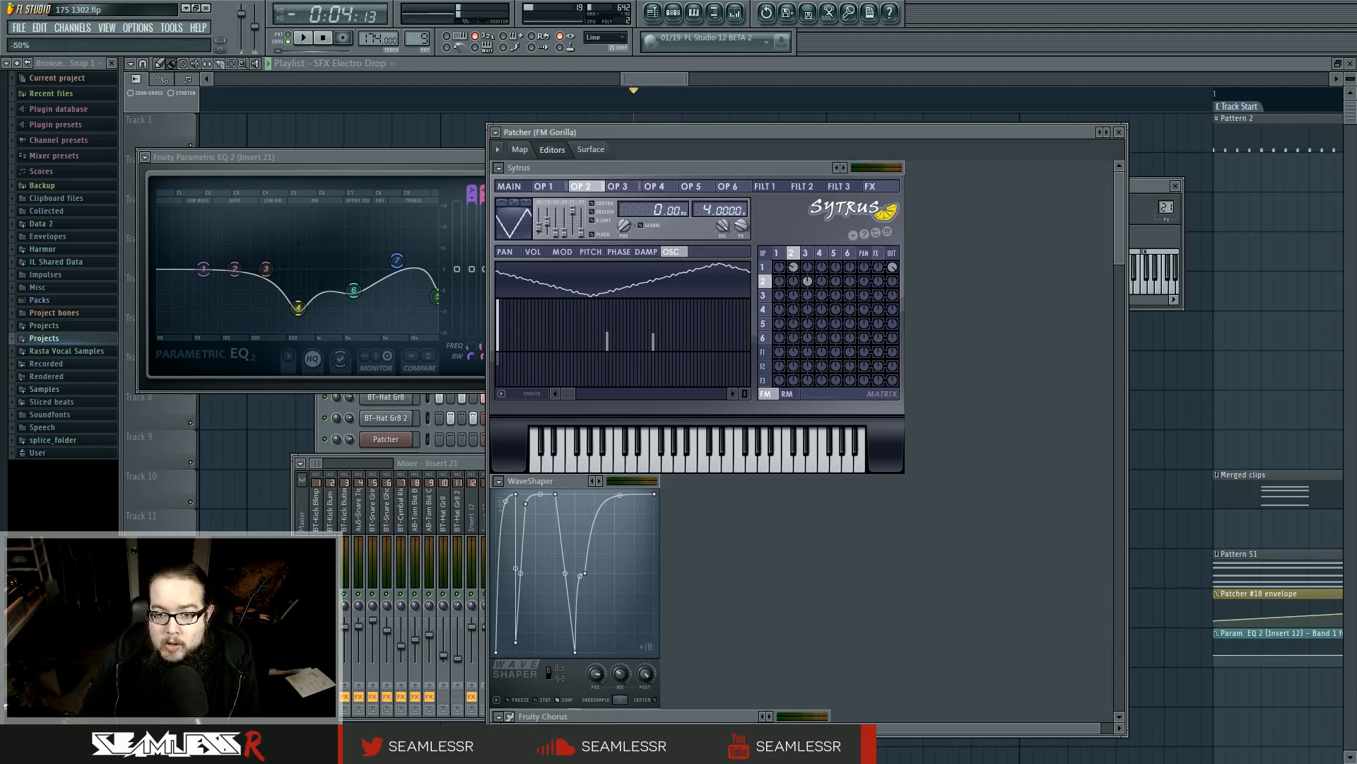
{"action": "key", "text": "space"}
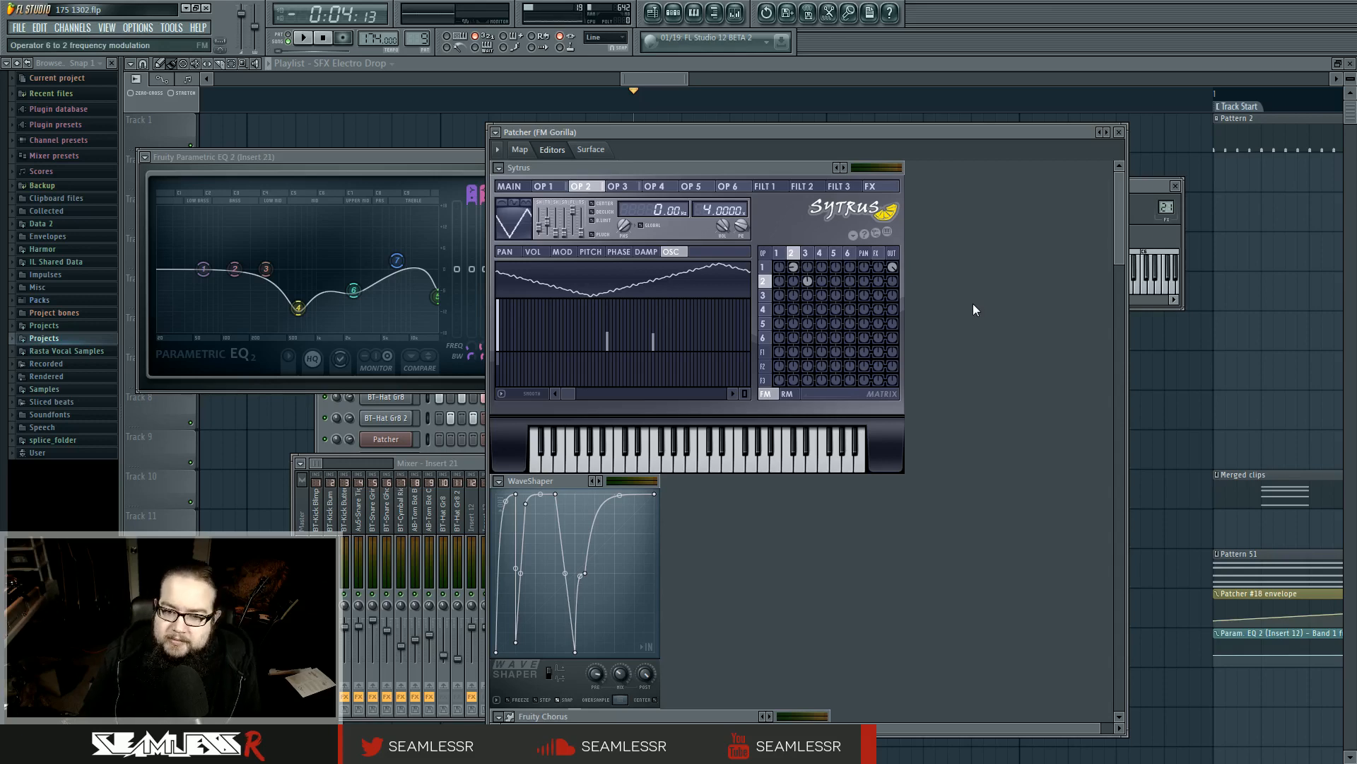
{"action": "scroll", "coordinate": [961, 353], "scroll_direction": "down", "scroll_amount": 3}
{"action": "scroll", "coordinate": [963, 374], "scroll_direction": "up", "scroll_amount": 3}
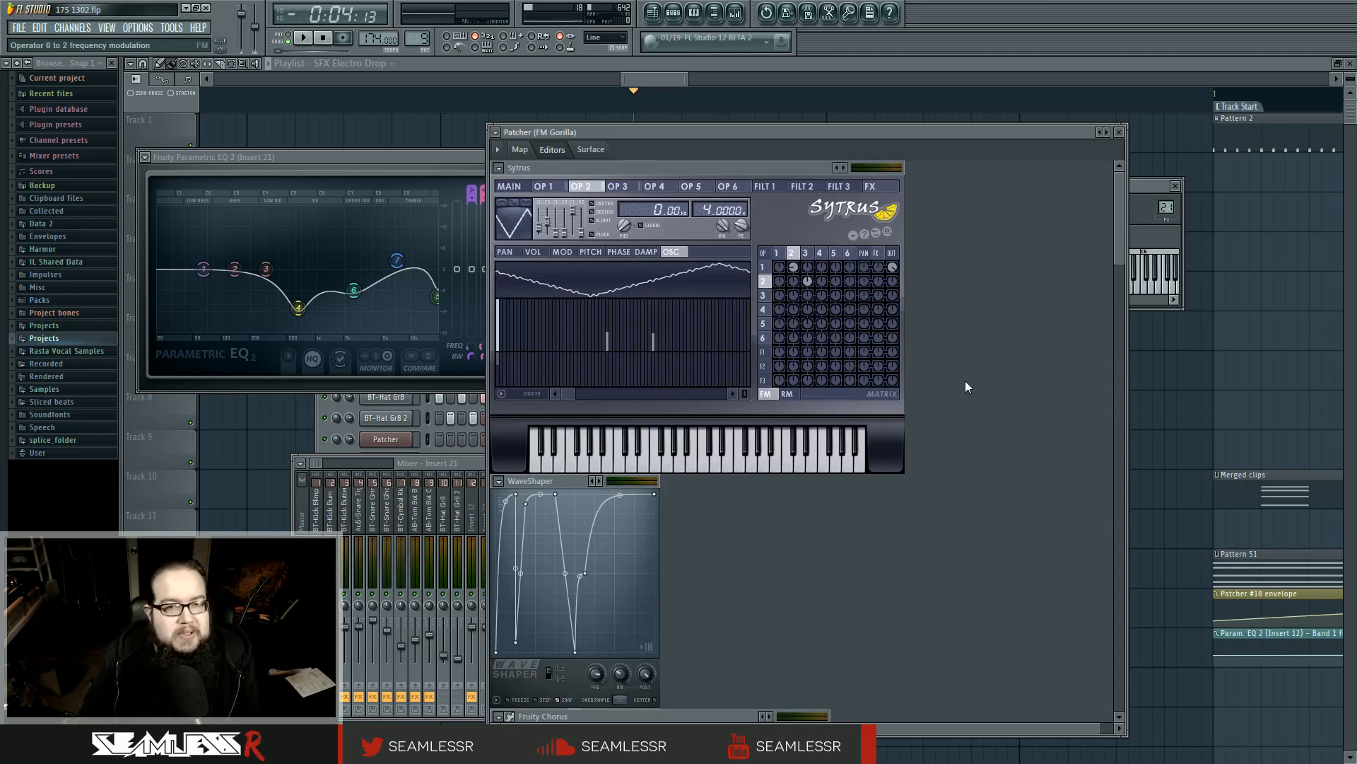
Show the FM Gorilla Patcher map and nudge the Sytrus and Fruity Chorus nodes slightly.
{"action": "left_click", "coordinate": [519, 149]}
{"action": "left_click_drag", "start_coordinate": [633, 375], "coordinate": [633, 388]}
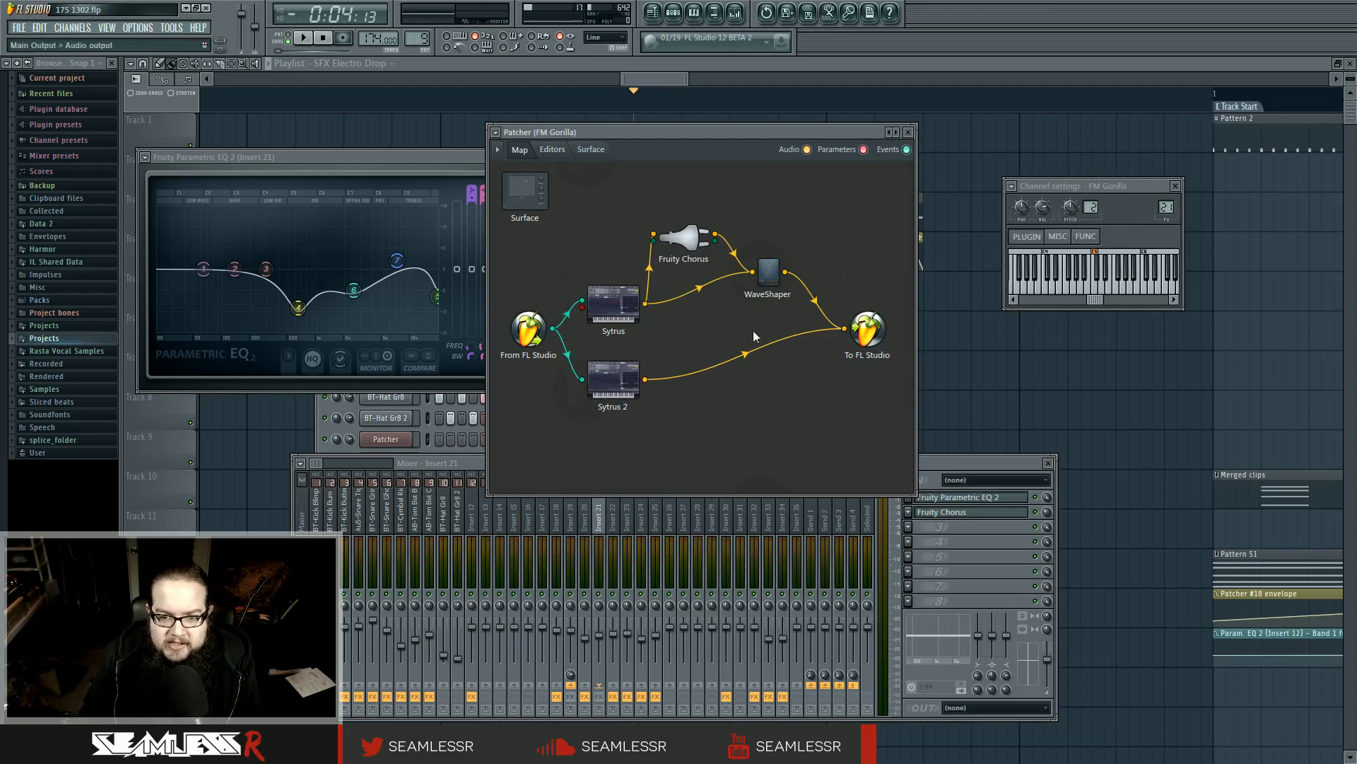
{"action": "left_click_drag", "start_coordinate": [613, 311], "coordinate": [633, 310]}
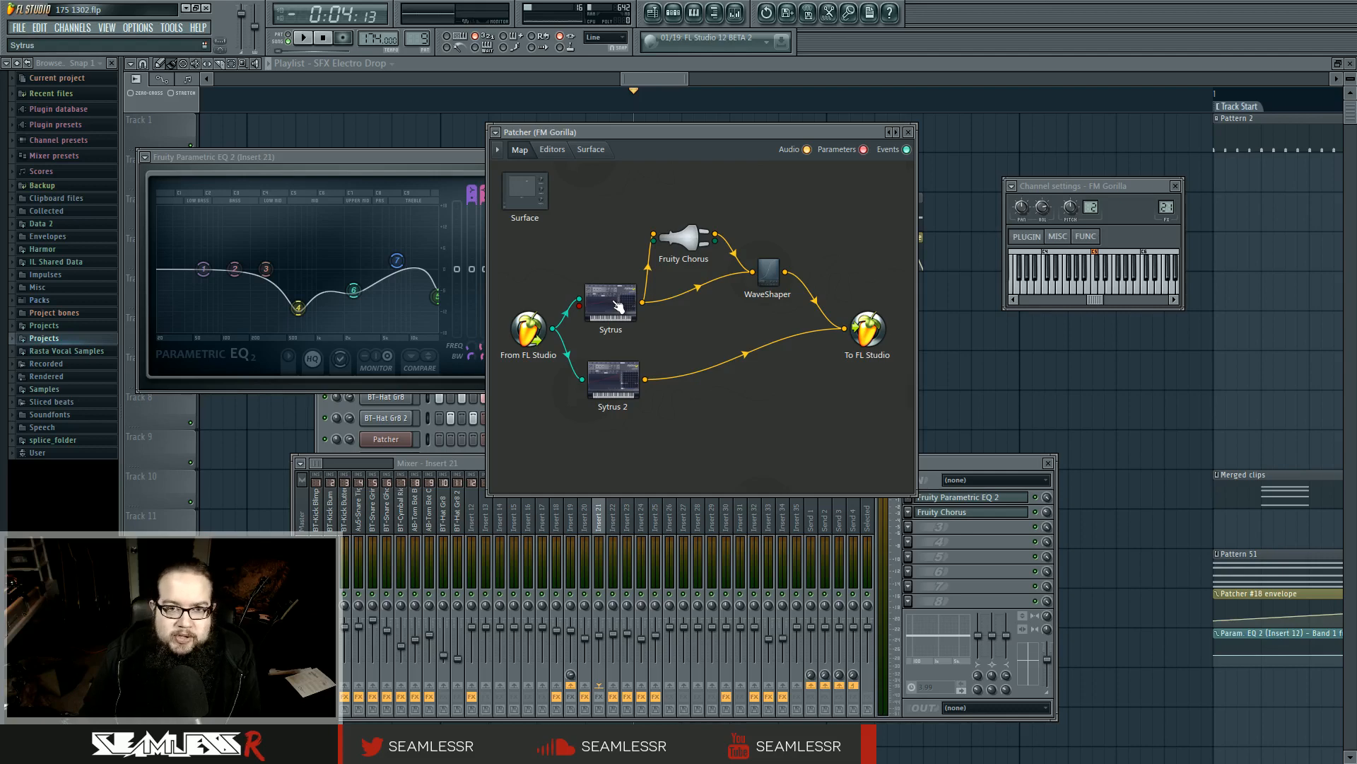
{"action": "left_click_drag", "start_coordinate": [686, 241], "coordinate": [681, 228]}
Examine the Fruity Chorus settings in FM Gorilla, play the clips from the map view, and reopen the chorus editor.
{"action": "double_click", "coordinate": [681, 227]}
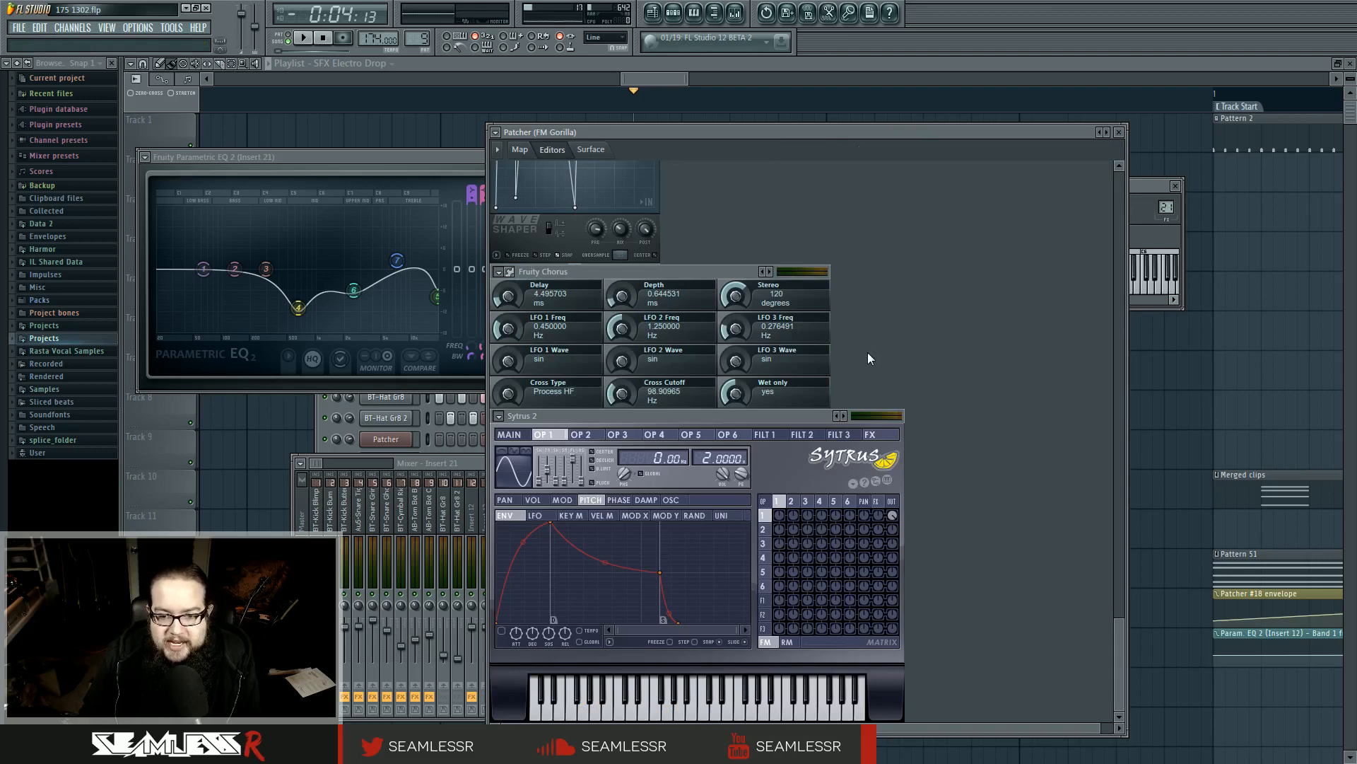
{"action": "left_click", "coordinate": [520, 150]}
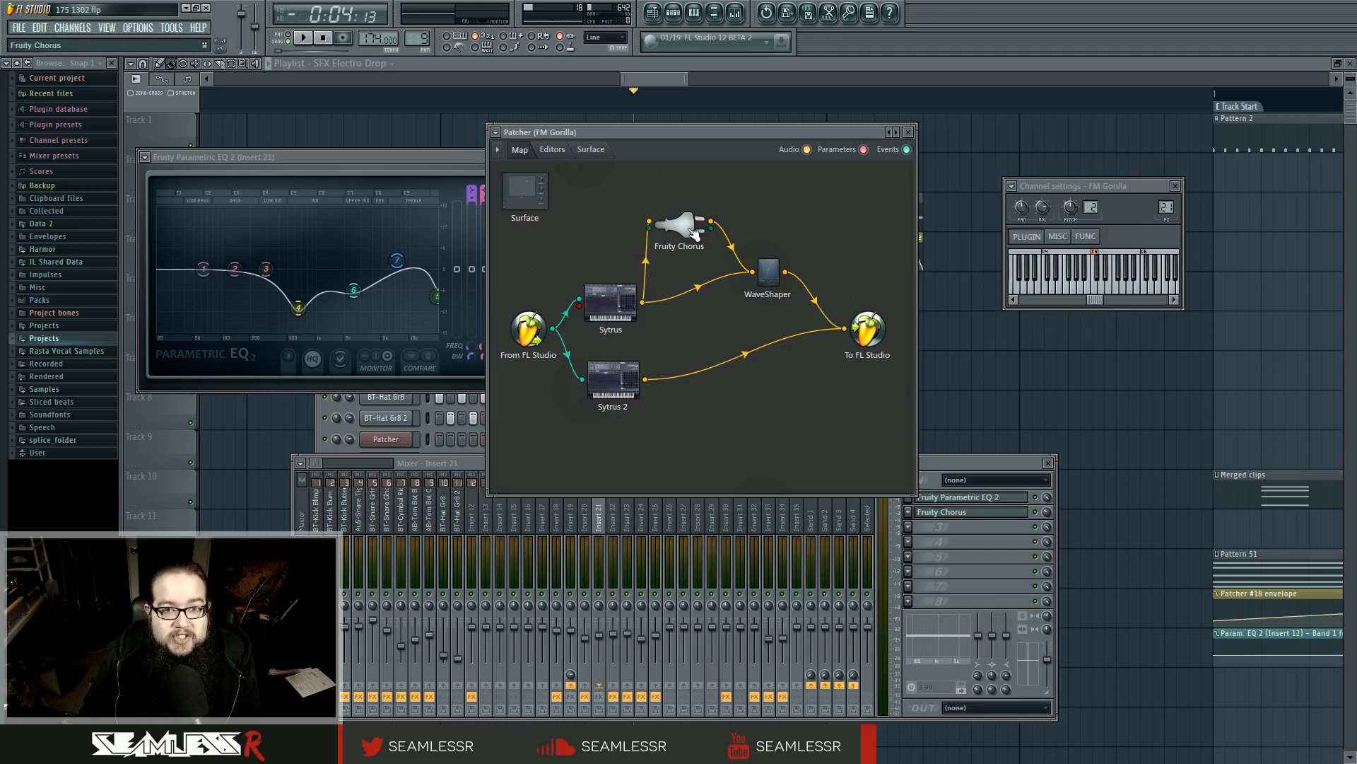
{"action": "key", "text": "space"}
{"action": "key", "text": "space"}
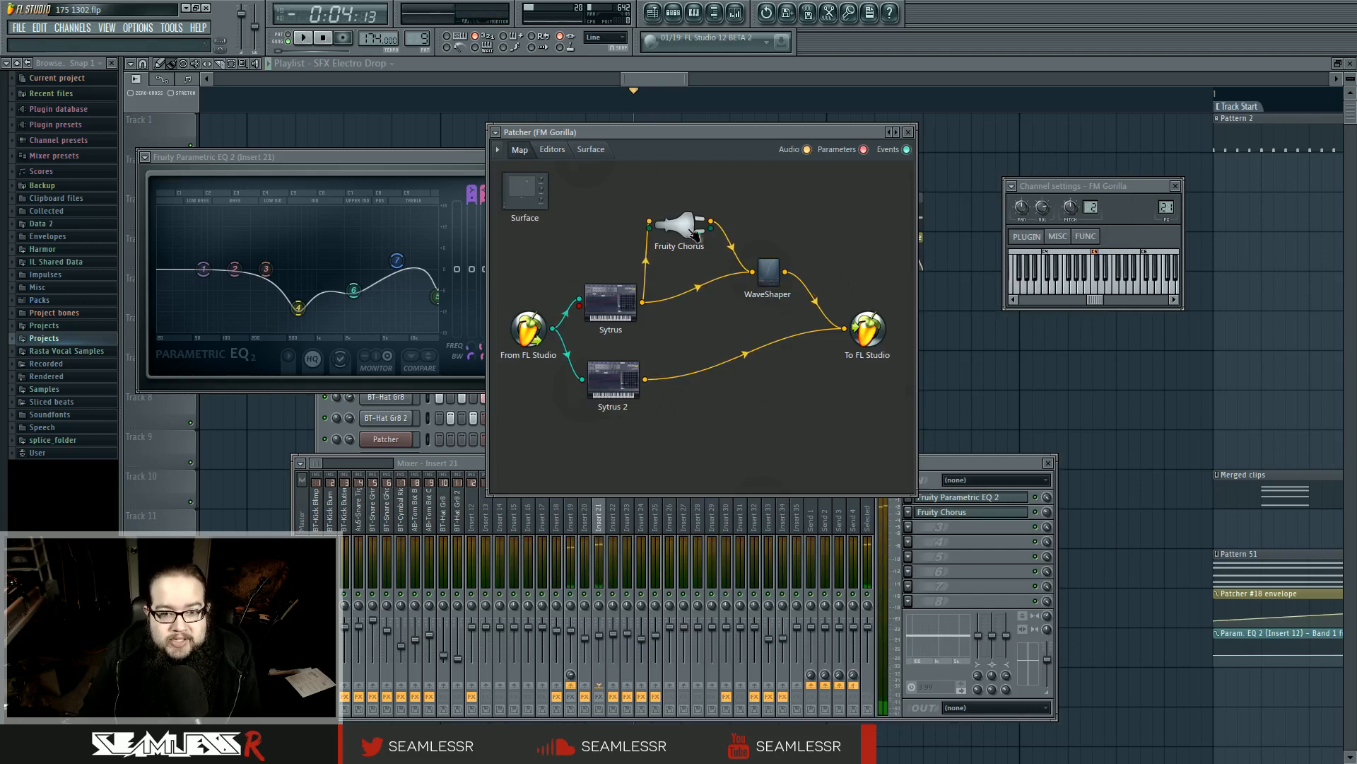
{"action": "double_click", "coordinate": [692, 233]}
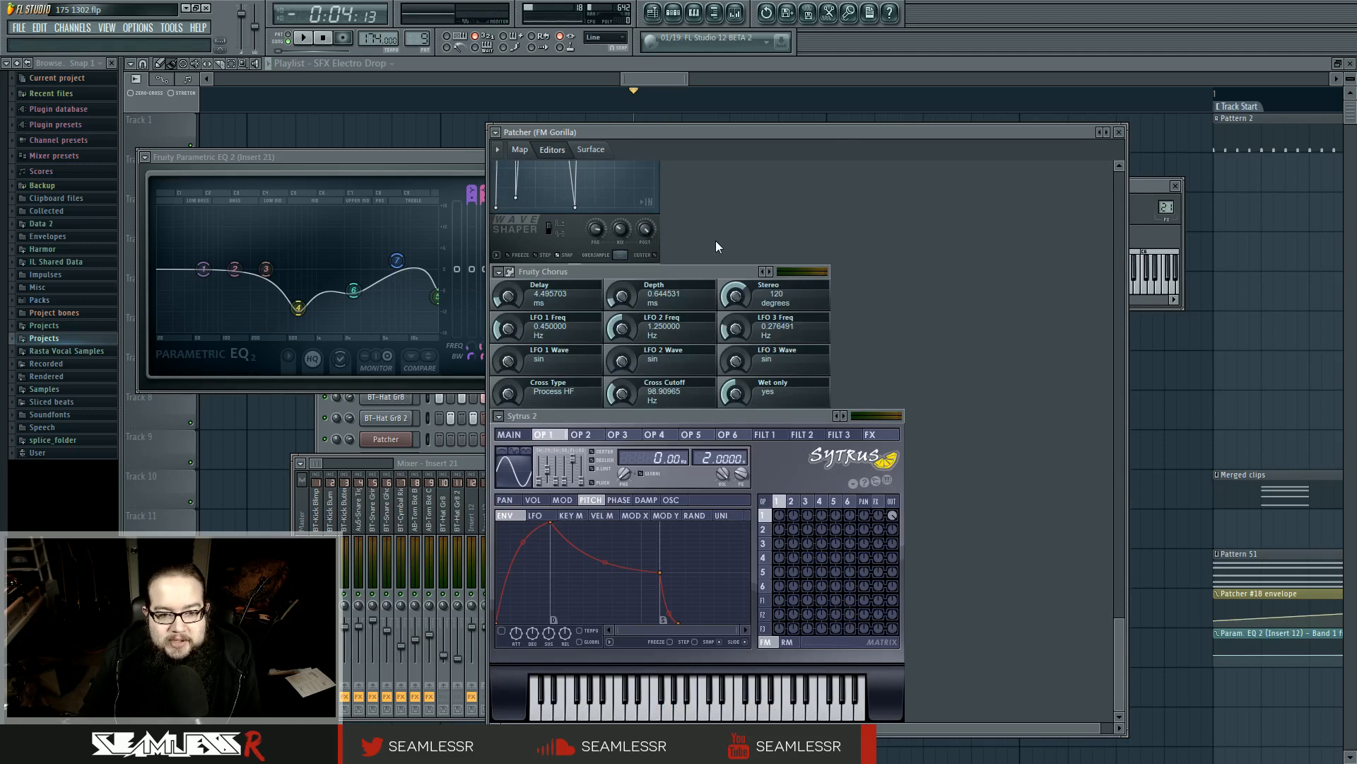
Review the Fruity Chorus settings in FM Gorilla and its routing in the map, including the effect slots of mixer insert 21.
{"action": "left_click", "coordinate": [520, 150]}
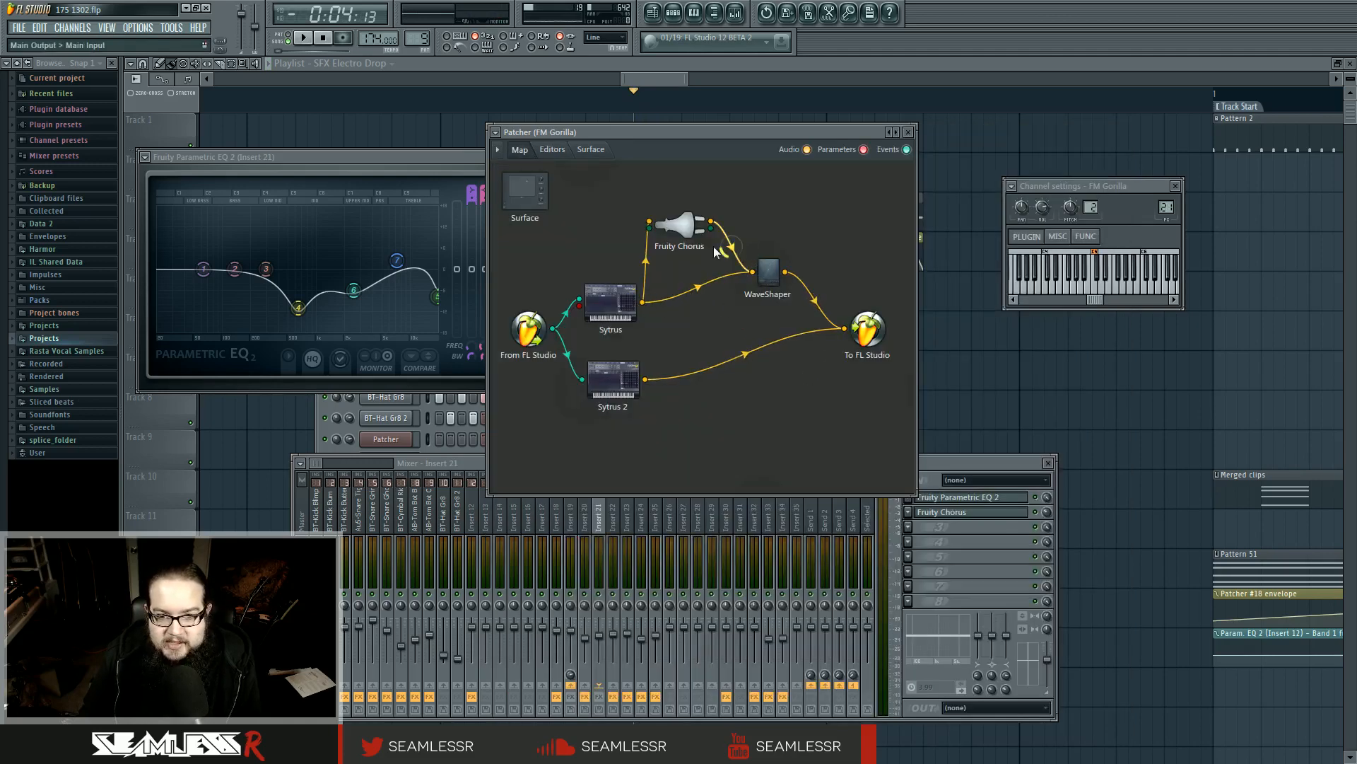
{"action": "double_click", "coordinate": [682, 227]}
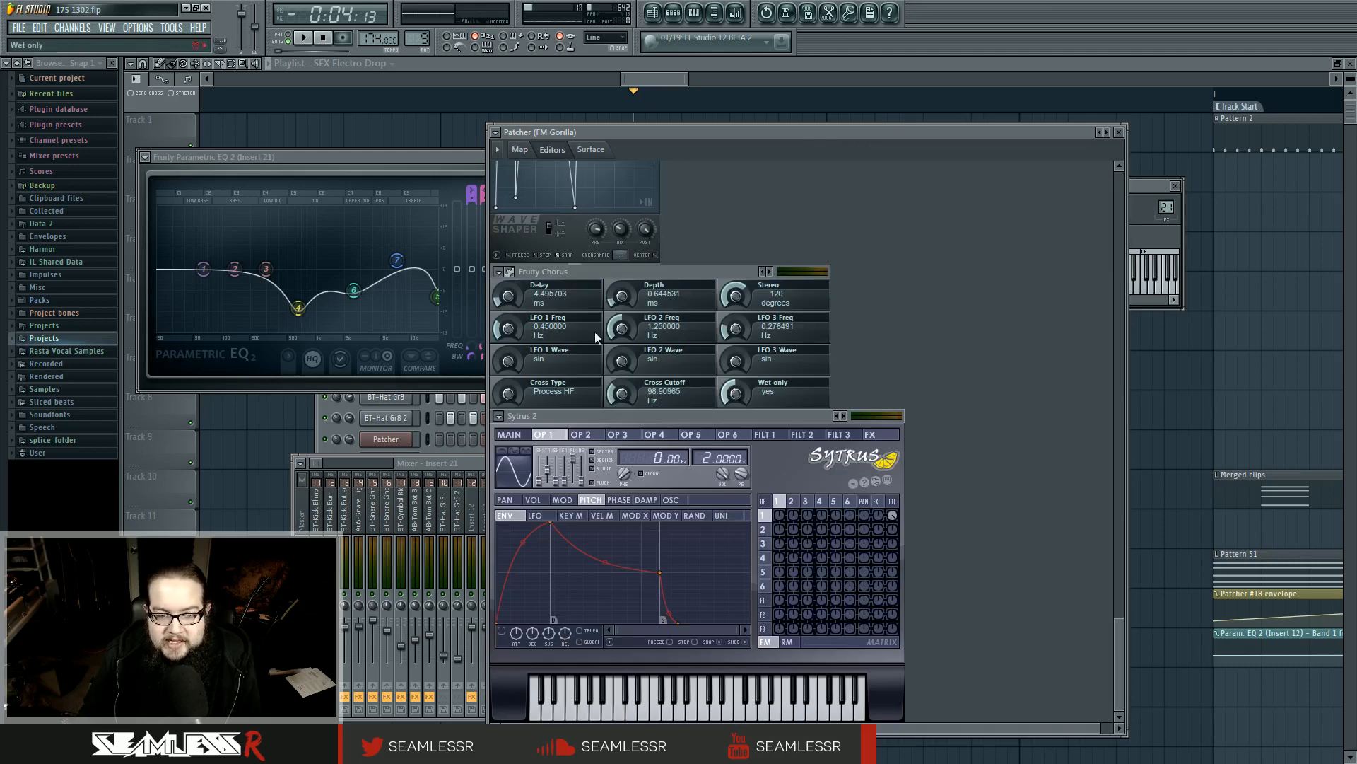
{"action": "left_click", "coordinate": [520, 150]}
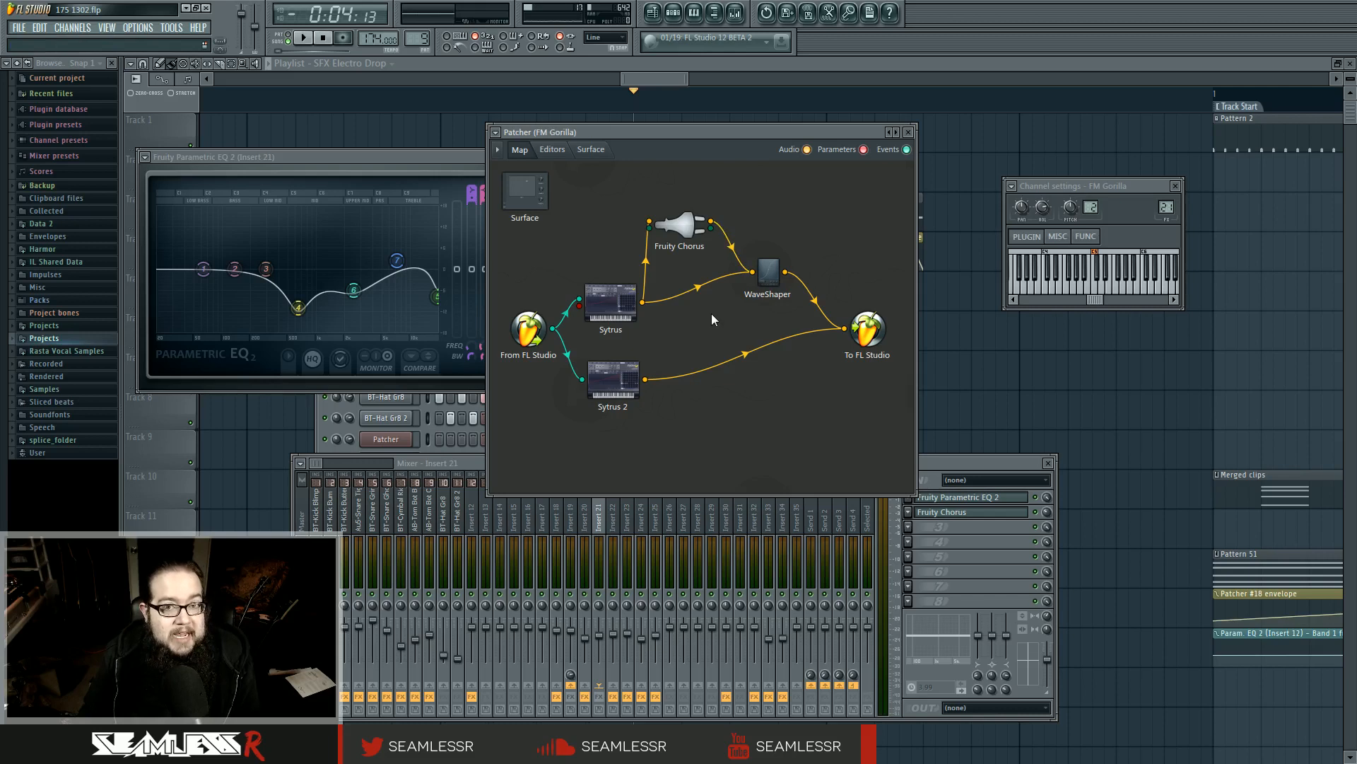
{"action": "left_click", "coordinate": [952, 529]}
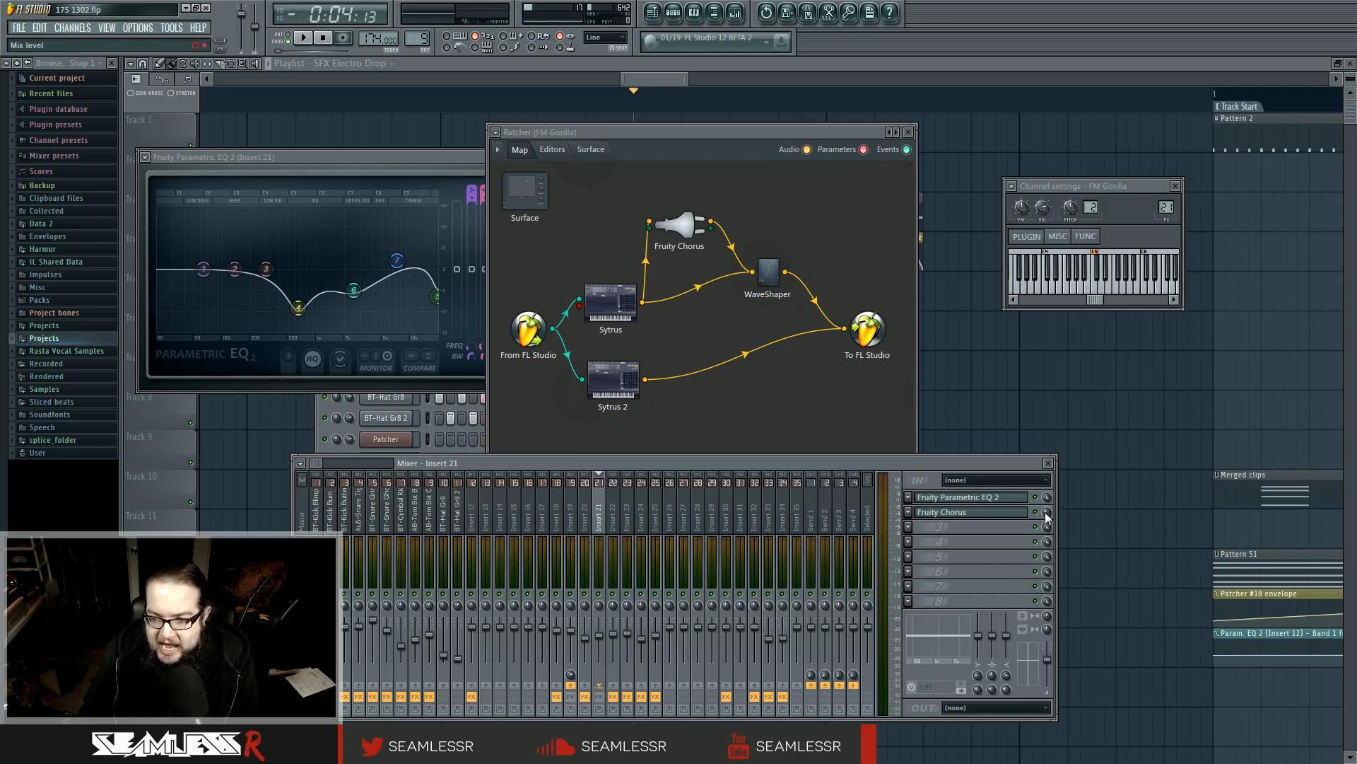
{"action": "left_click", "coordinate": [804, 205]}
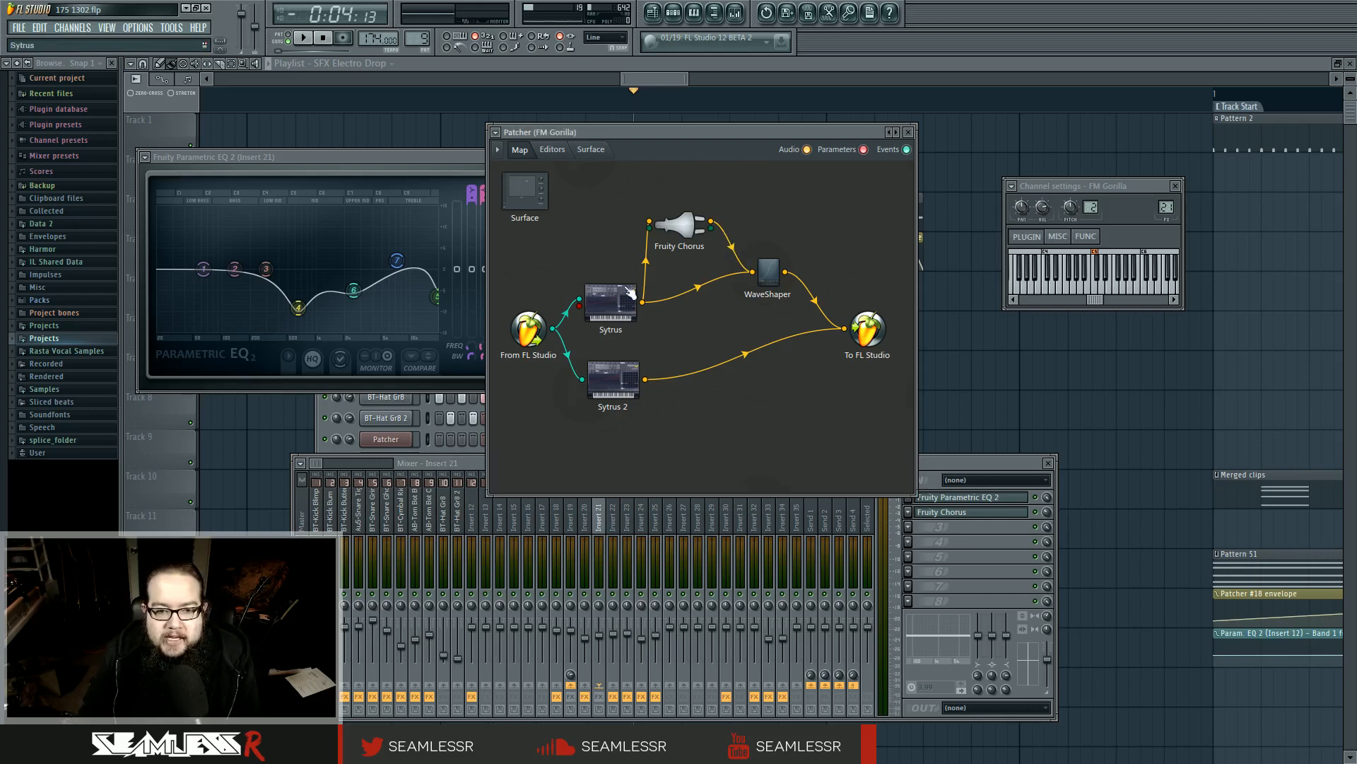
Nudge the Sytrus and WaveShaper nodes in the map, examine the WaveShaper curve, and return to the map.
{"action": "left_click_drag", "start_coordinate": [625, 292], "coordinate": [620, 280]}
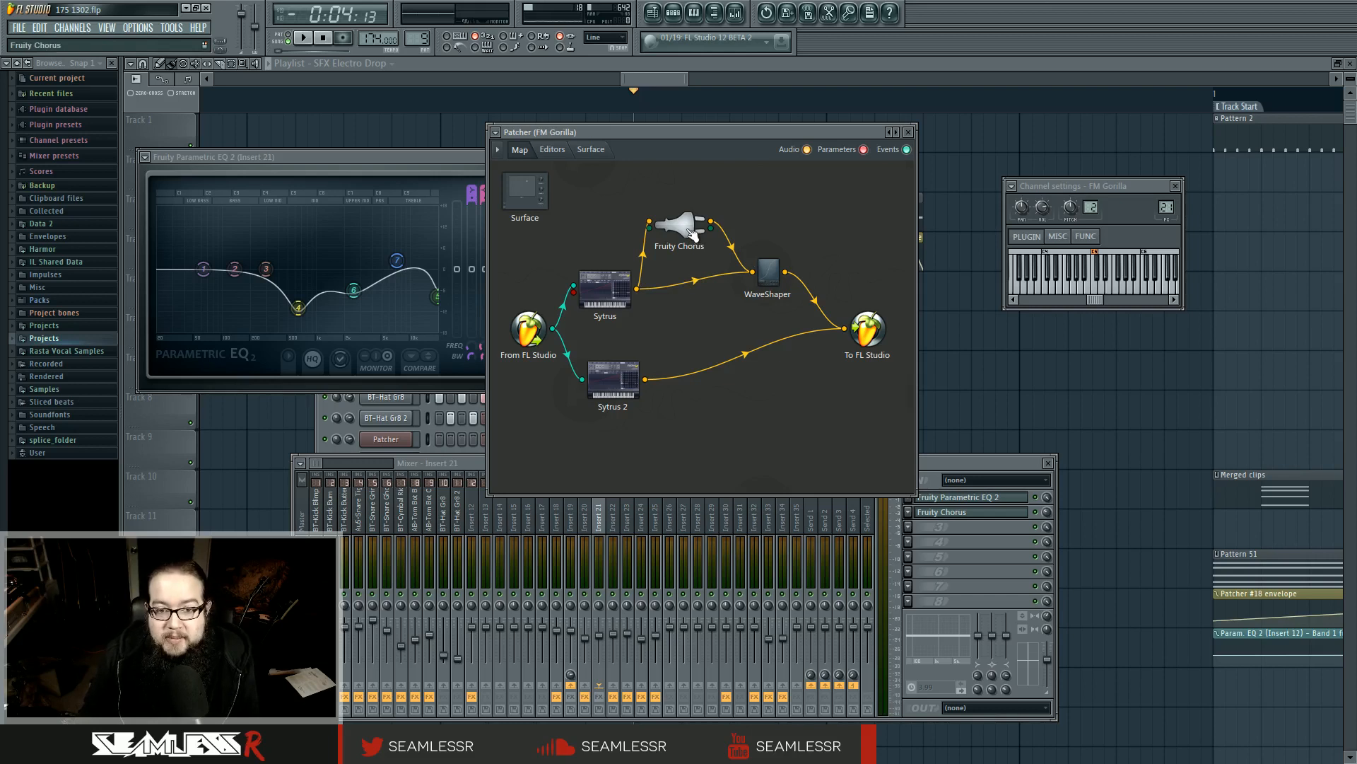
{"action": "mouse_move", "coordinate": [768, 274]}
{"action": "left_mouse_down"}
{"action": "mouse_move", "coordinate": [740, 289]}
{"action": "mouse_move", "coordinate": [782, 276]}
{"action": "left_mouse_up"}
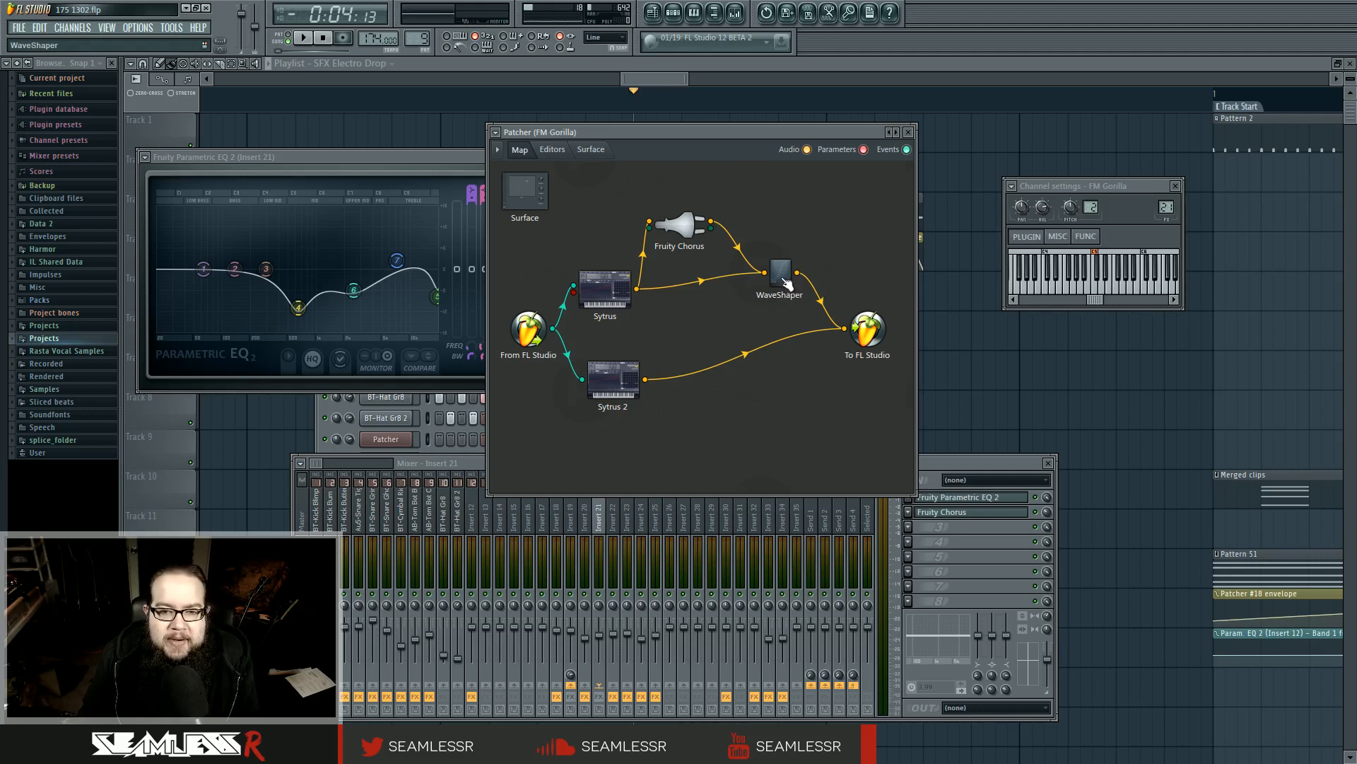
{"action": "double_click", "coordinate": [781, 280]}
{"action": "scroll", "coordinate": [854, 295], "scroll_direction": "up", "scroll_amount": 2}
{"action": "scroll", "coordinate": [884, 338], "scroll_direction": "down", "scroll_amount": 1}
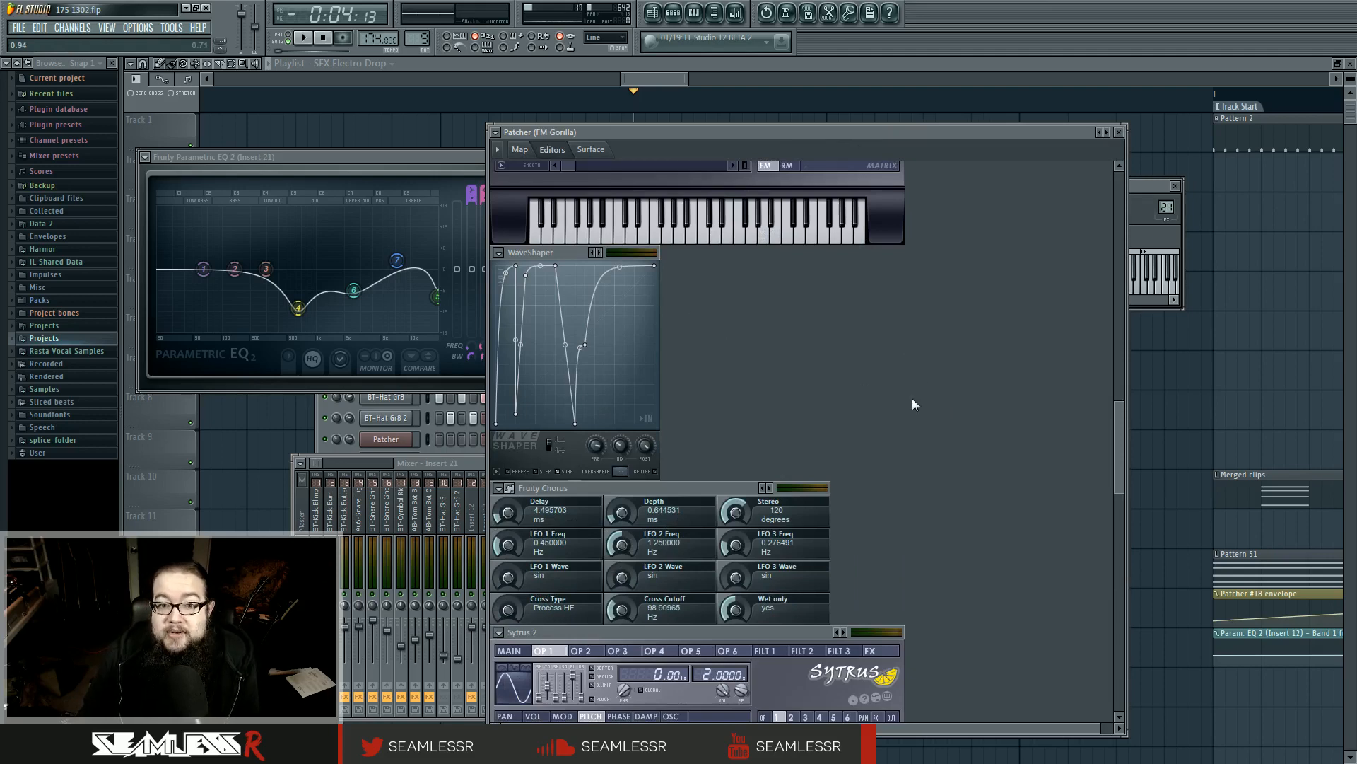
{"action": "left_click", "coordinate": [520, 149]}
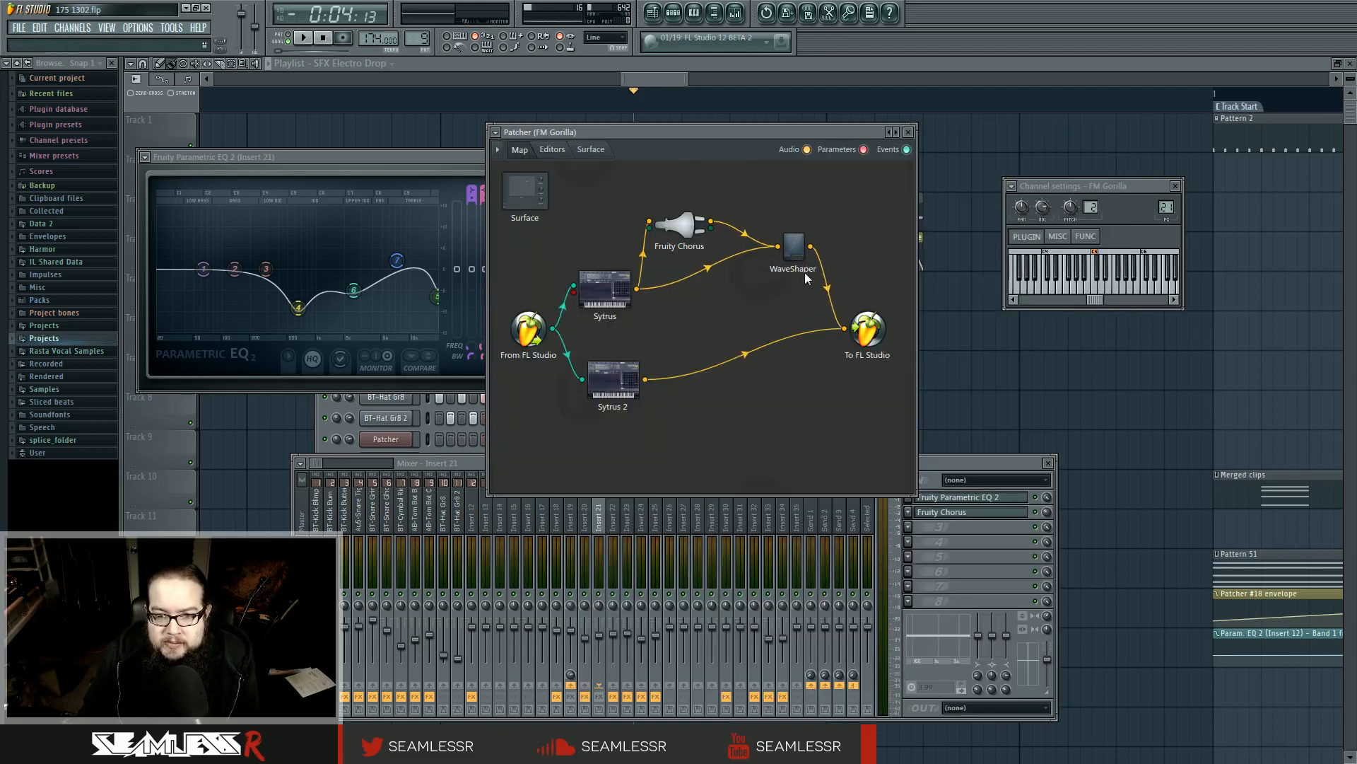
Connect Sytrus and Fruity Chorus directly to To FL Studio, and play the clips to compare the direct and waveshaped routes.
{"action": "left_click_drag", "start_coordinate": [637, 289], "coordinate": [843, 329]}
{"action": "left_click_drag", "start_coordinate": [711, 223], "coordinate": [845, 329]}
{"action": "key", "text": "space"}
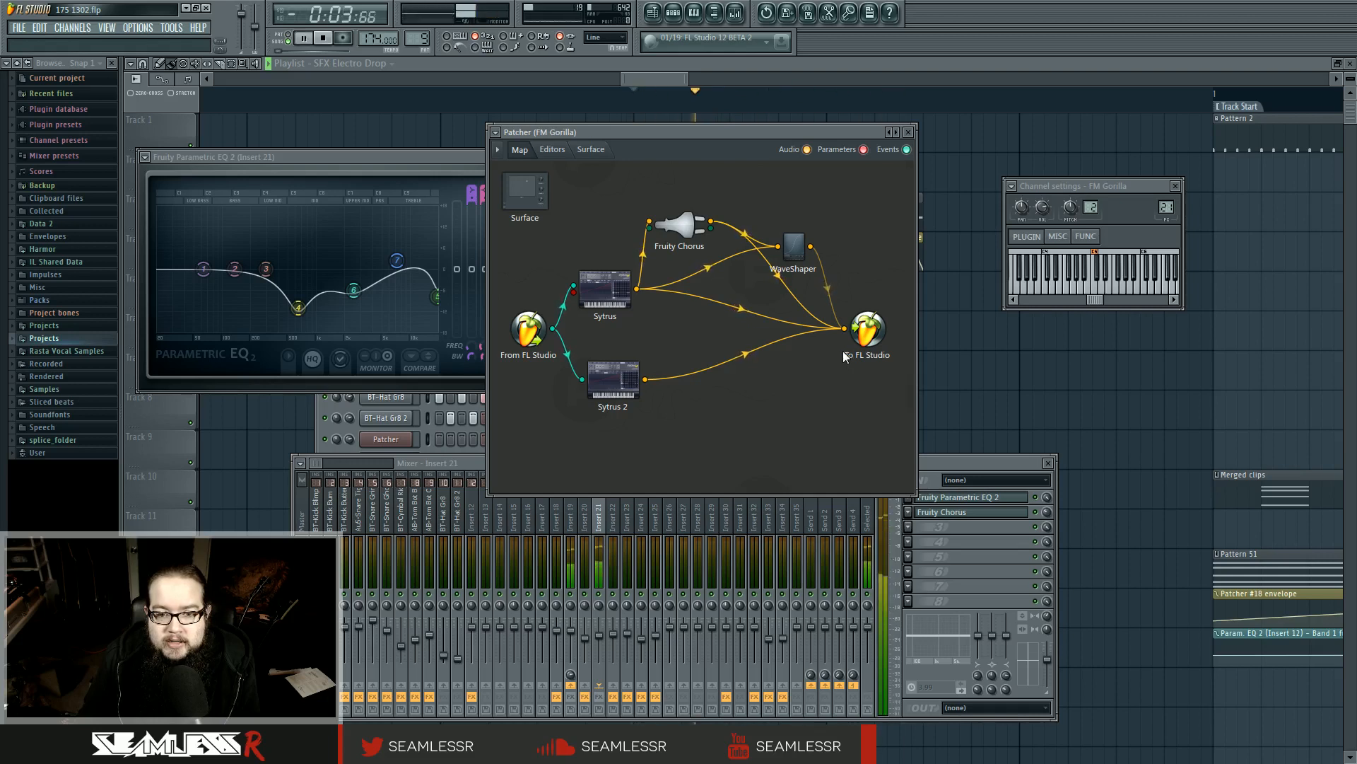
{"action": "key", "text": "space"}
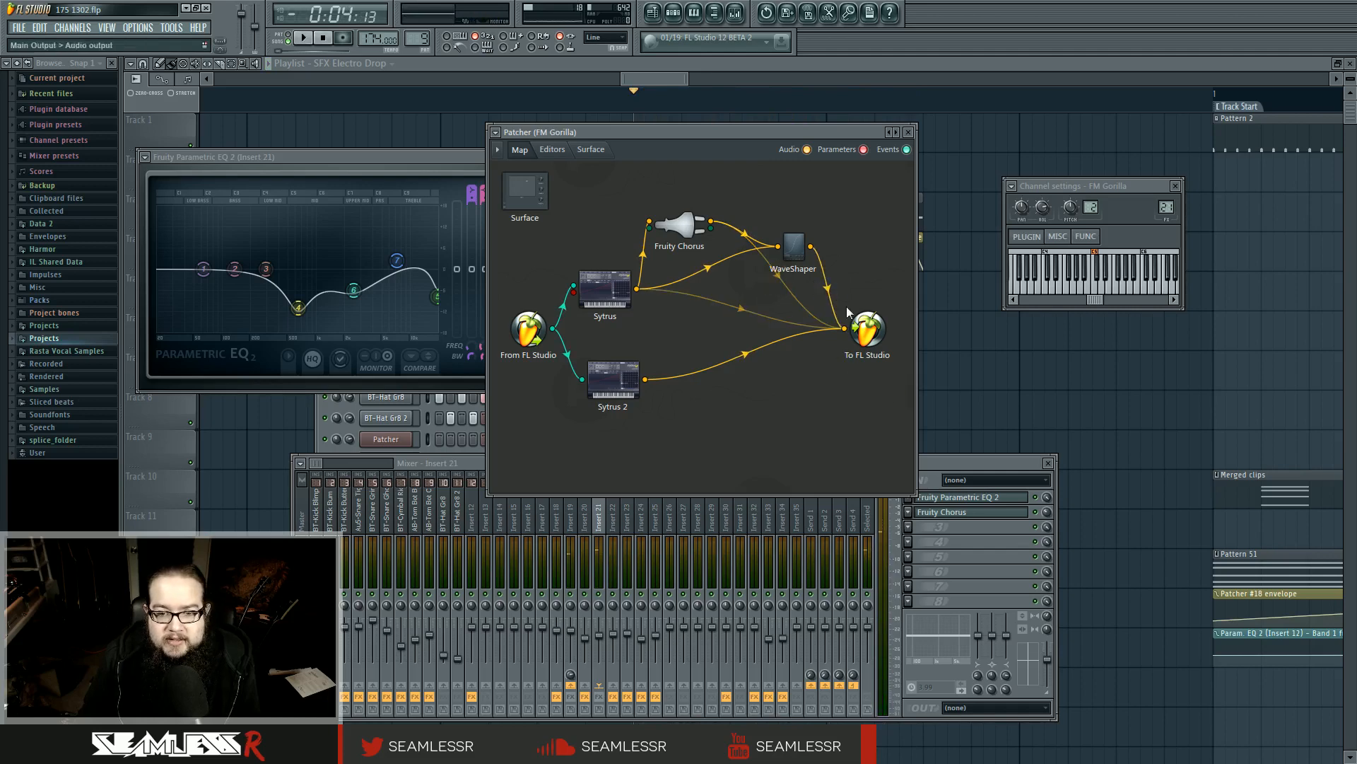
{"action": "key", "text": "space"}
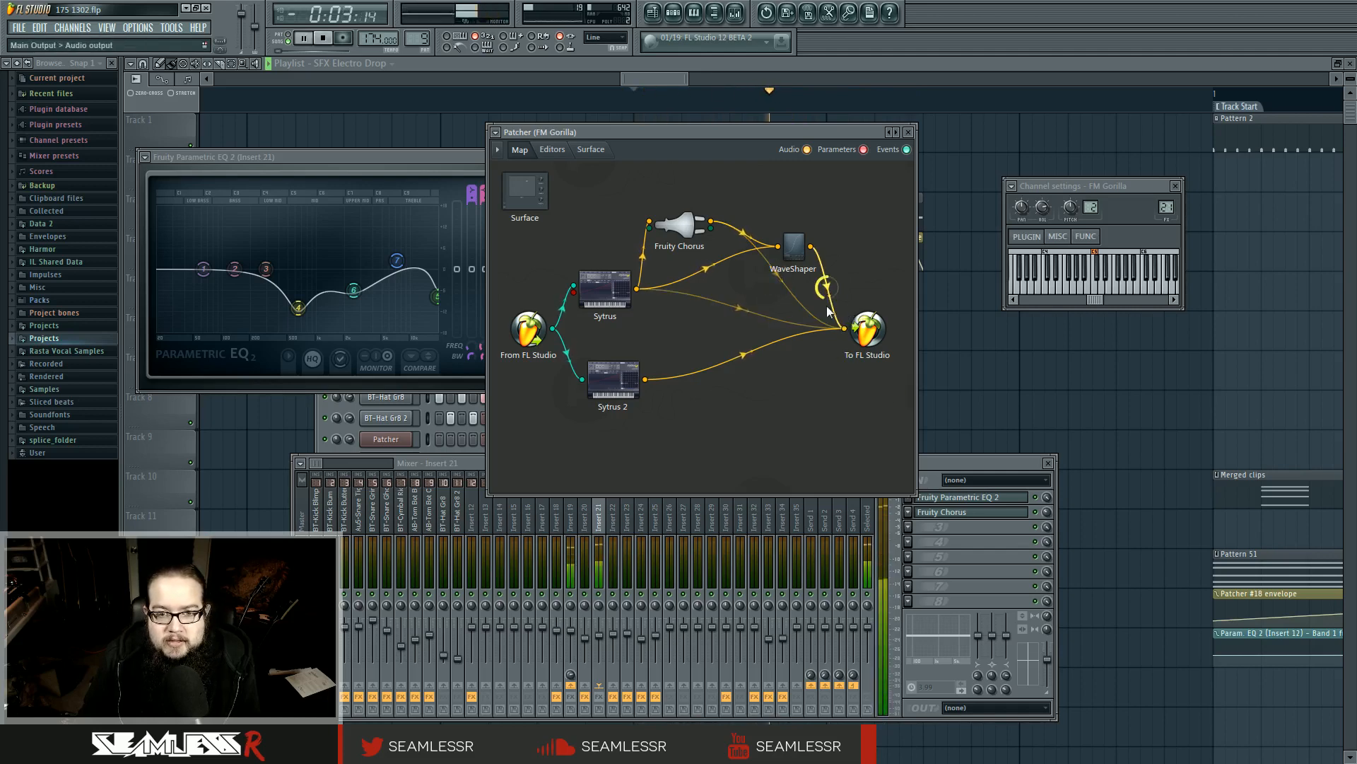
{"action": "key", "text": "space"}
Examine the WaveShaper curve again, and play the clips from the map with the WaveShaper output muted.
{"action": "double_click", "coordinate": [795, 246]}
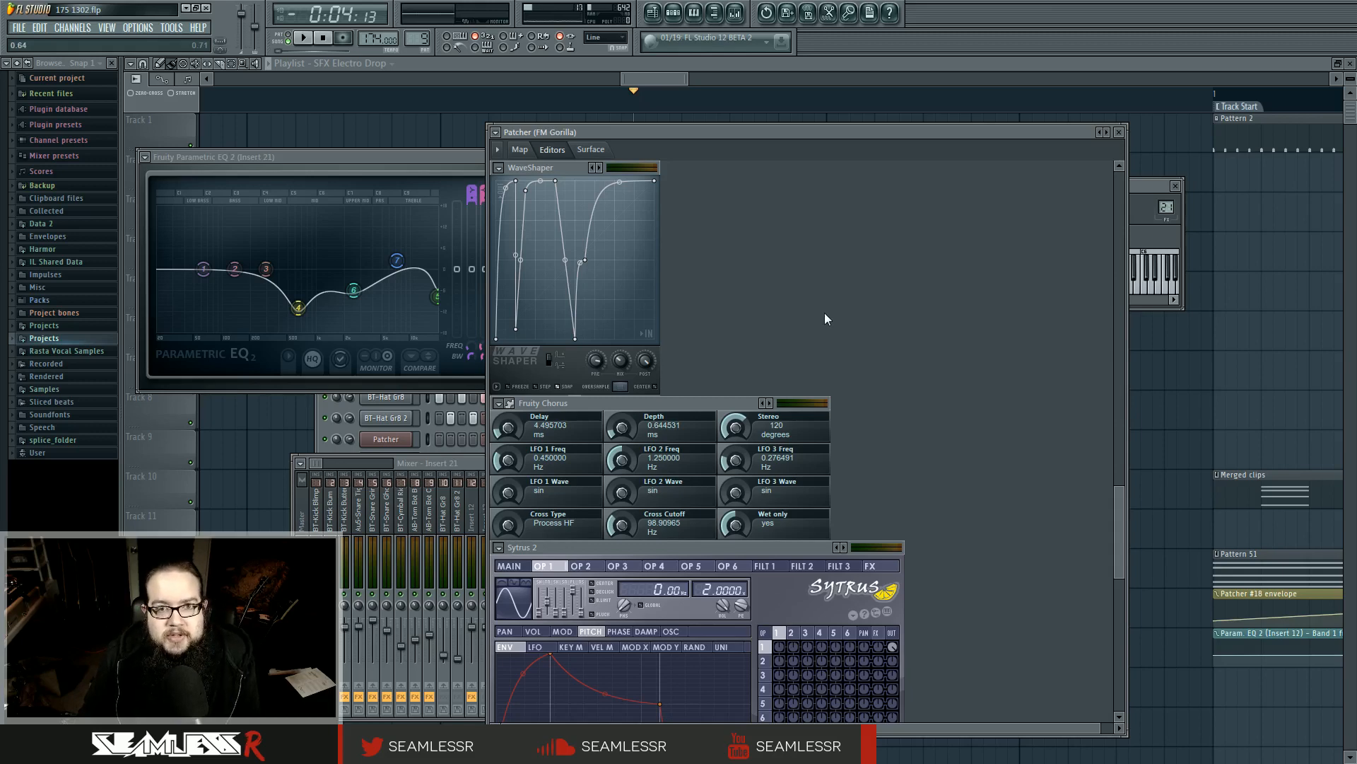
{"action": "left_click", "coordinate": [523, 151]}
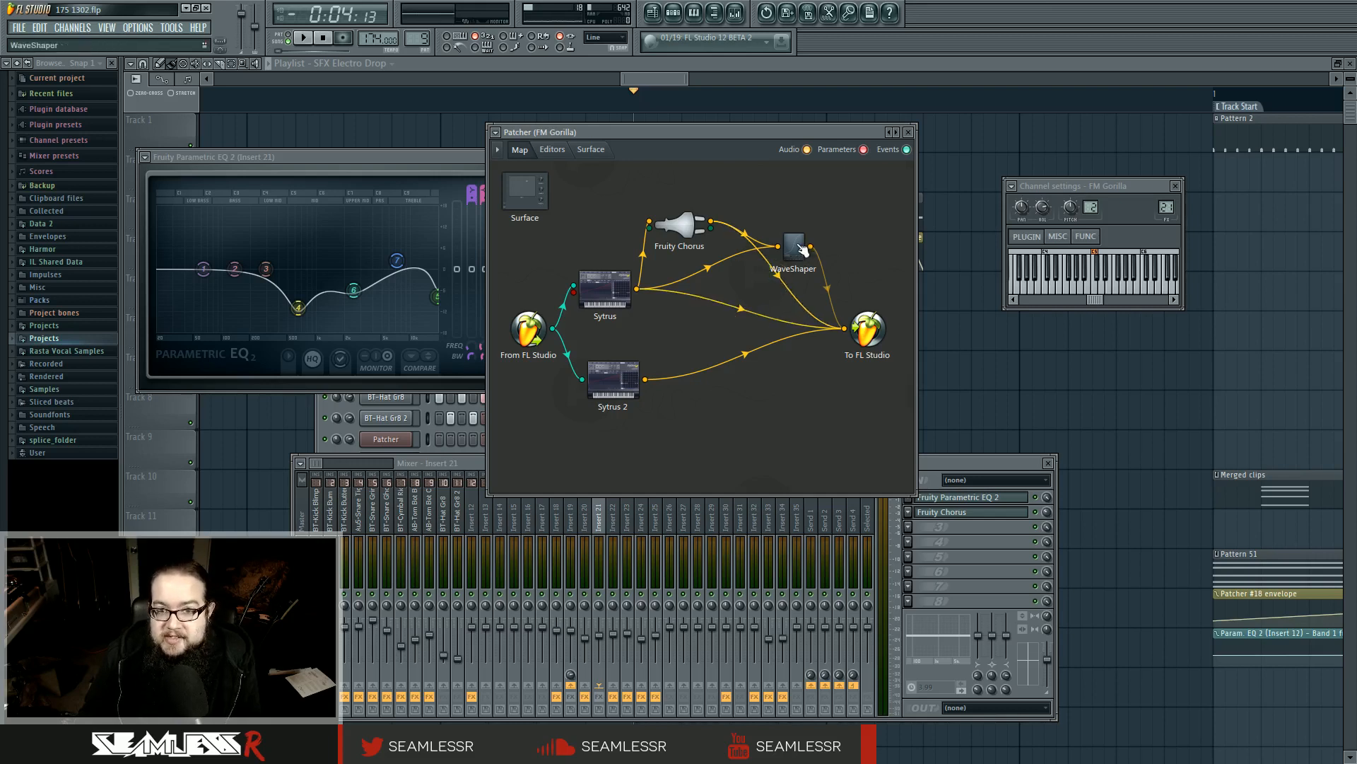
{"action": "key", "text": "space"}
{"action": "key", "text": "space"}
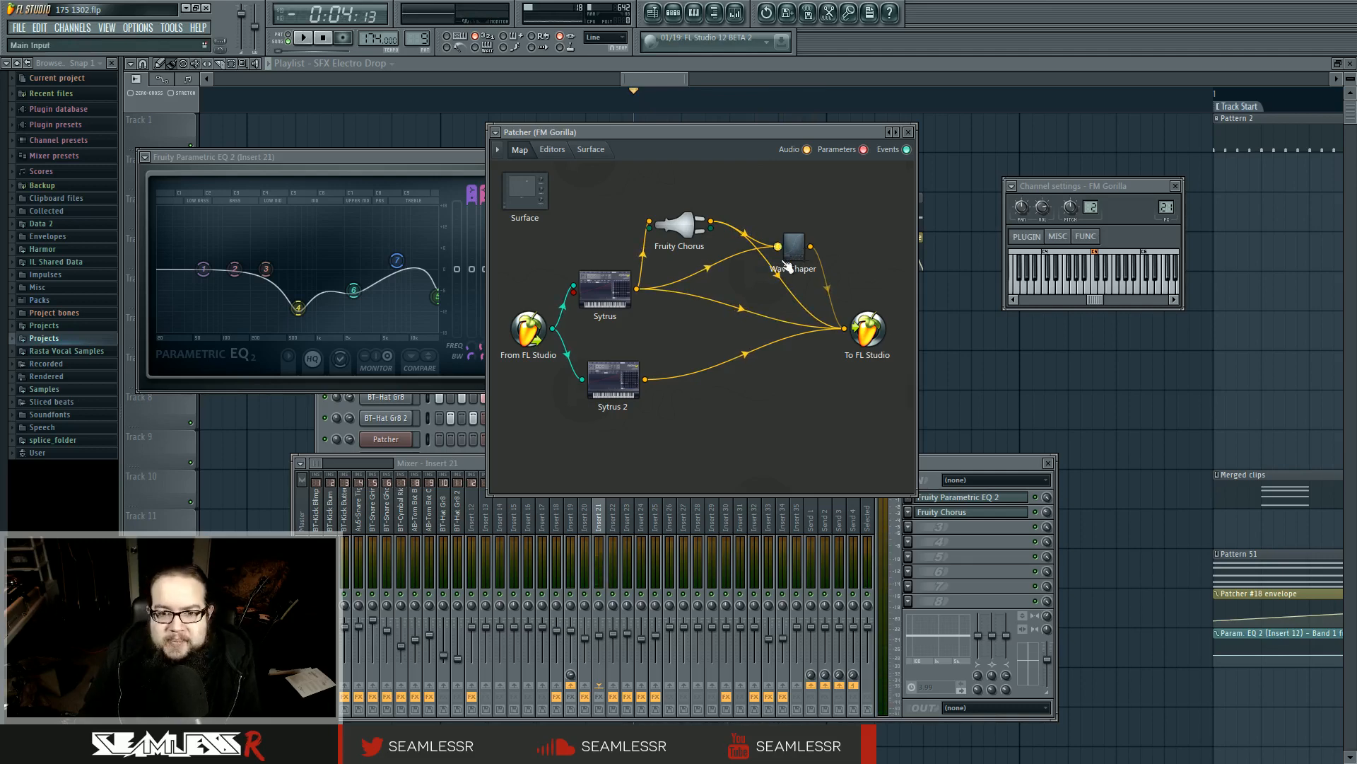
Mute the direct Sytrus and Fruity Chorus connections to To FL Studio, unmute the WaveShaper output, and play the clips.
{"action": "right_click", "coordinate": [808, 283]}
{"action": "left_click", "coordinate": [807, 279]}
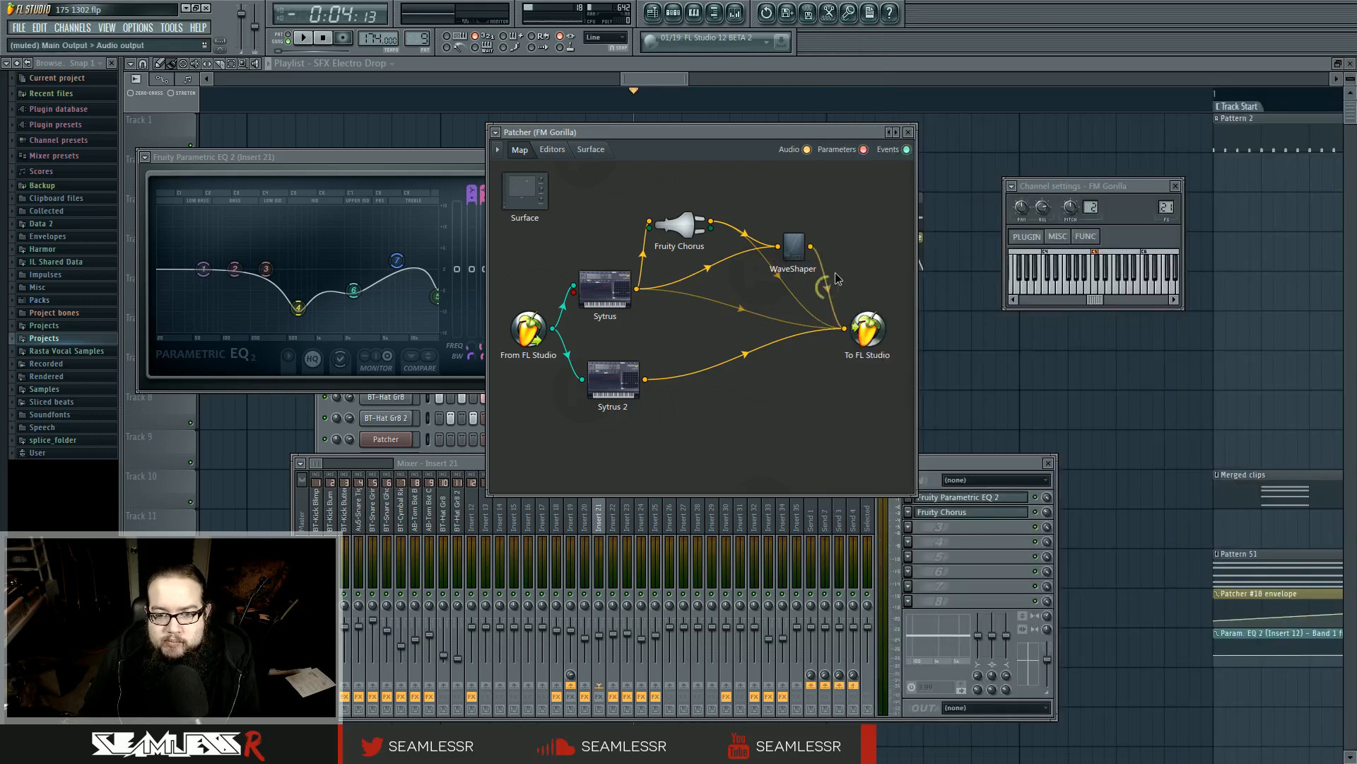
{"action": "key", "text": "space"}
{"action": "key", "text": "space"}
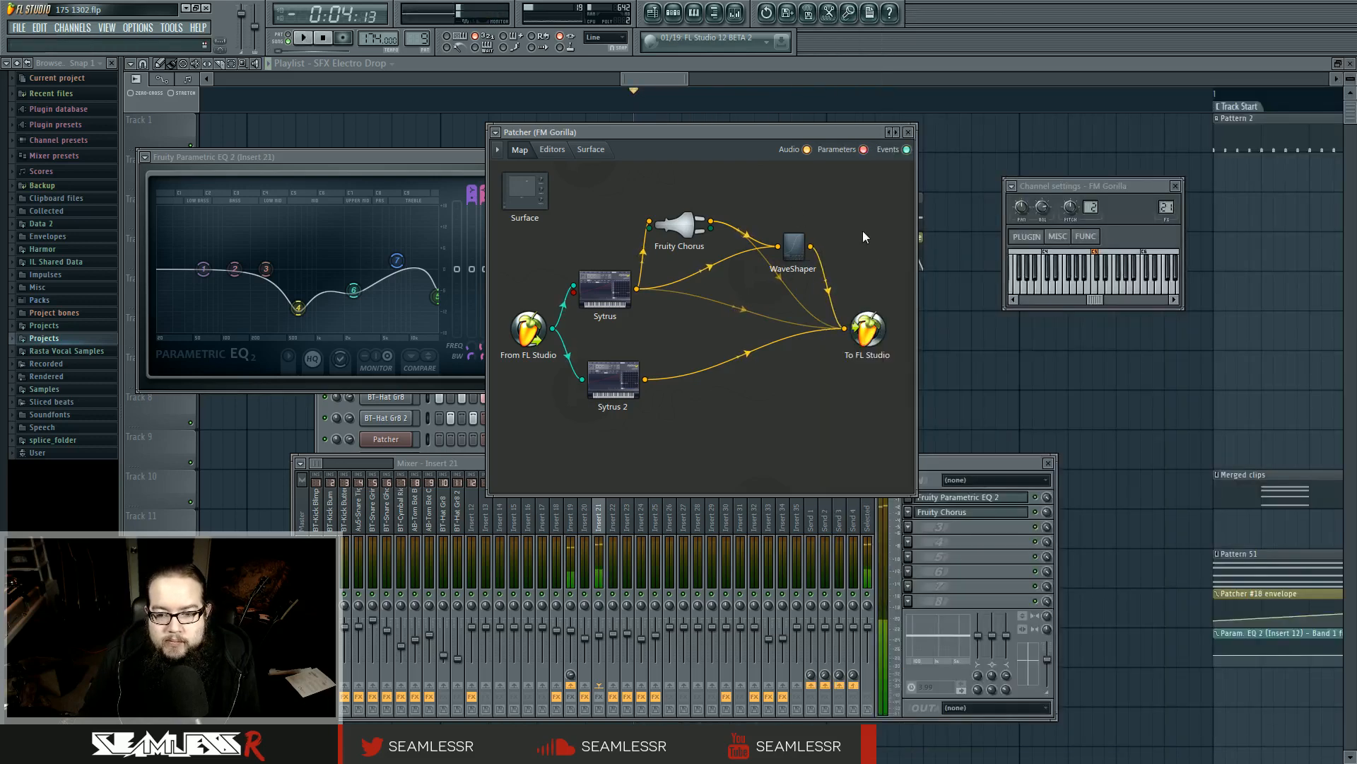
Show the Fruity Parametric EQ 2 on mixer insert 21 and play the clips through it.
{"action": "left_click", "coordinate": [1006, 498]}
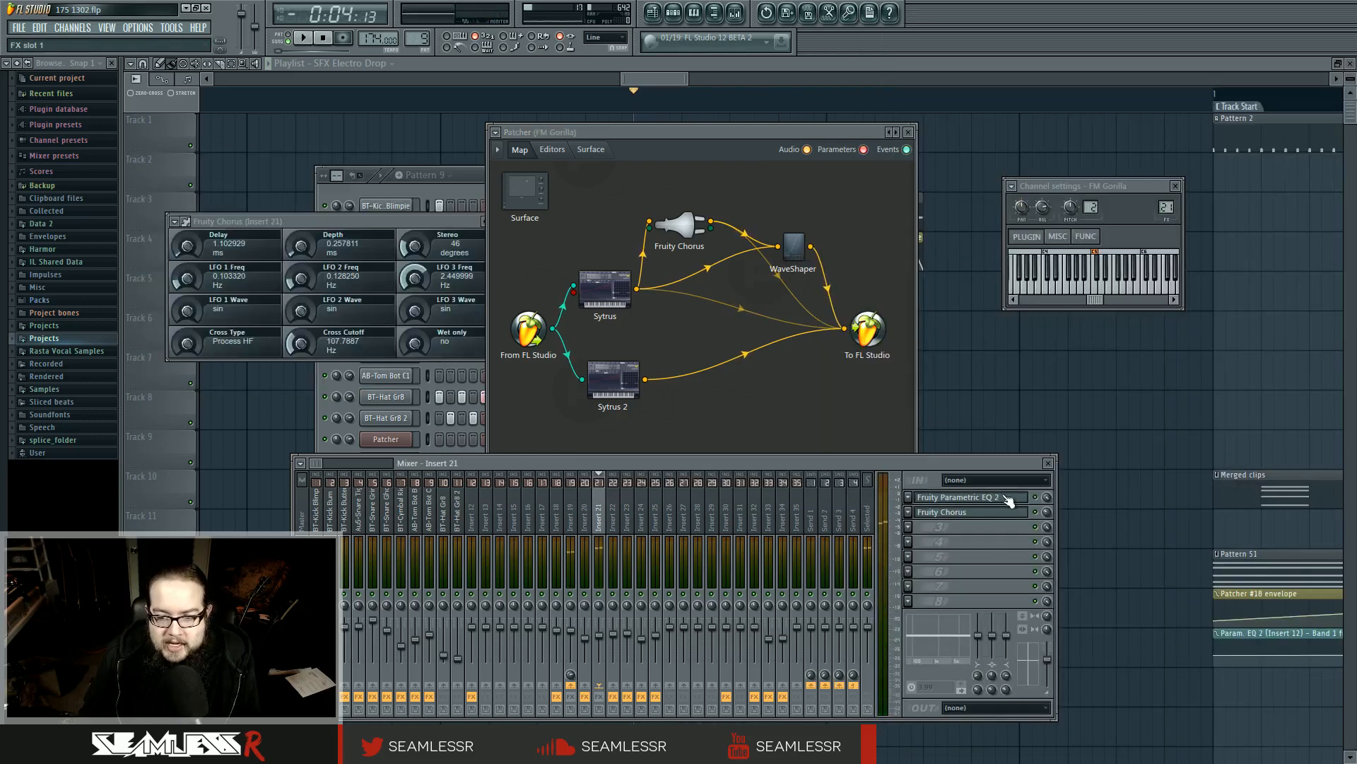
{"action": "left_click", "coordinate": [1007, 498]}
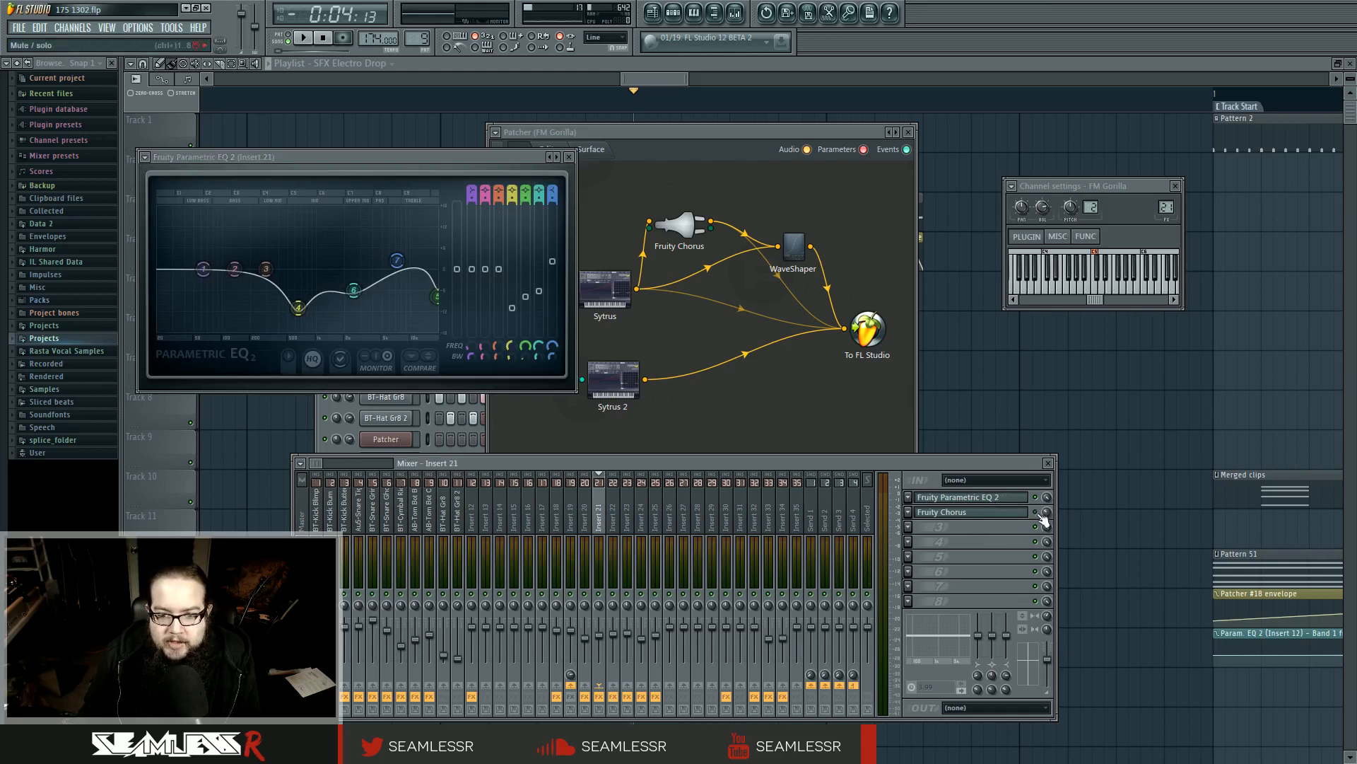
{"action": "key", "text": "space"}
{"action": "key", "text": "space"}
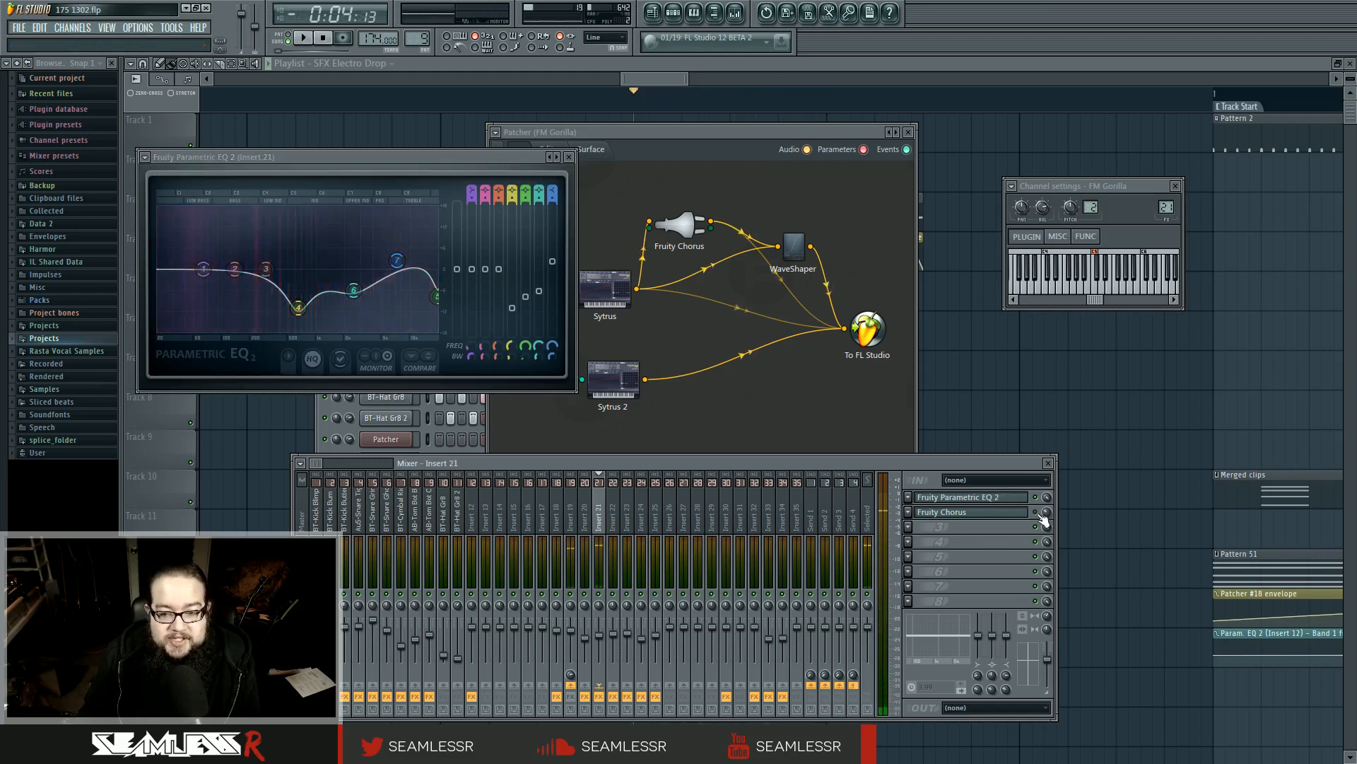
{"action": "key", "text": "space"}
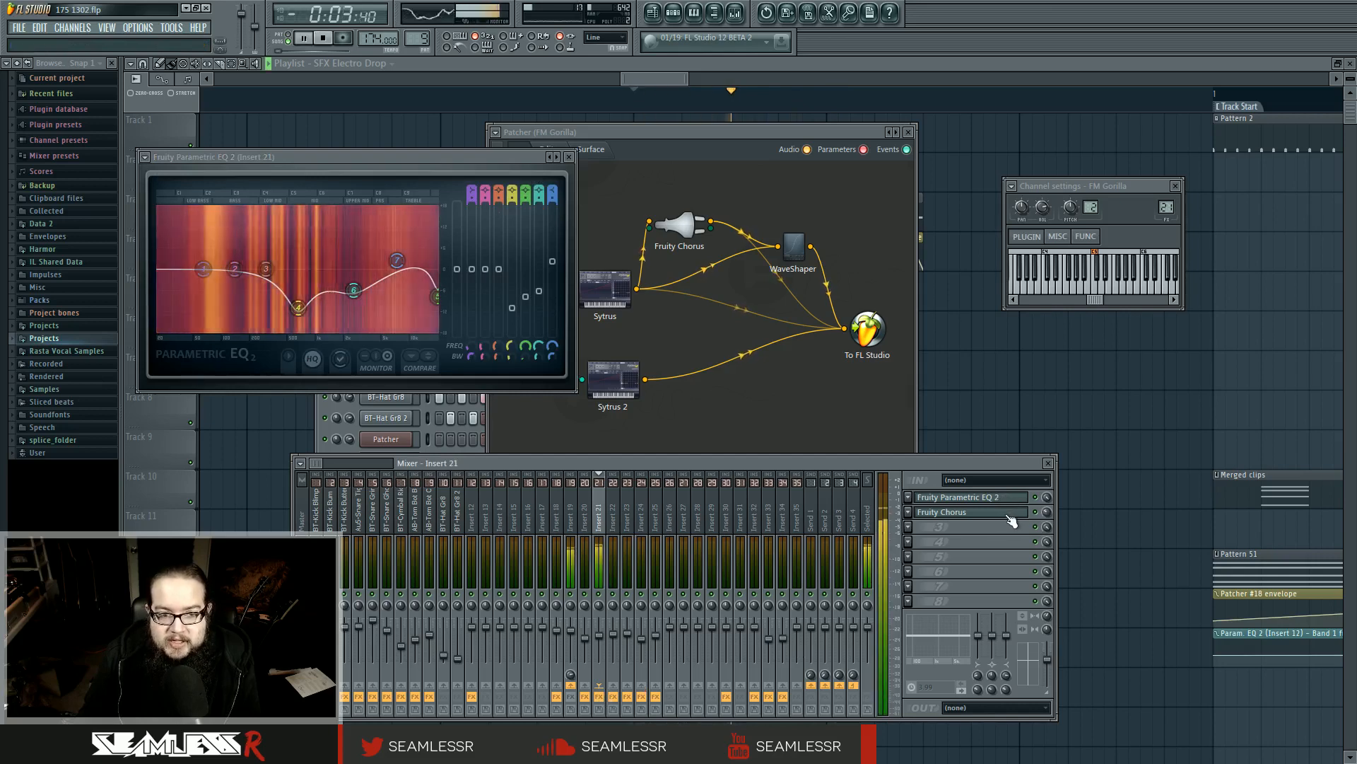
{"action": "key", "text": "space"}
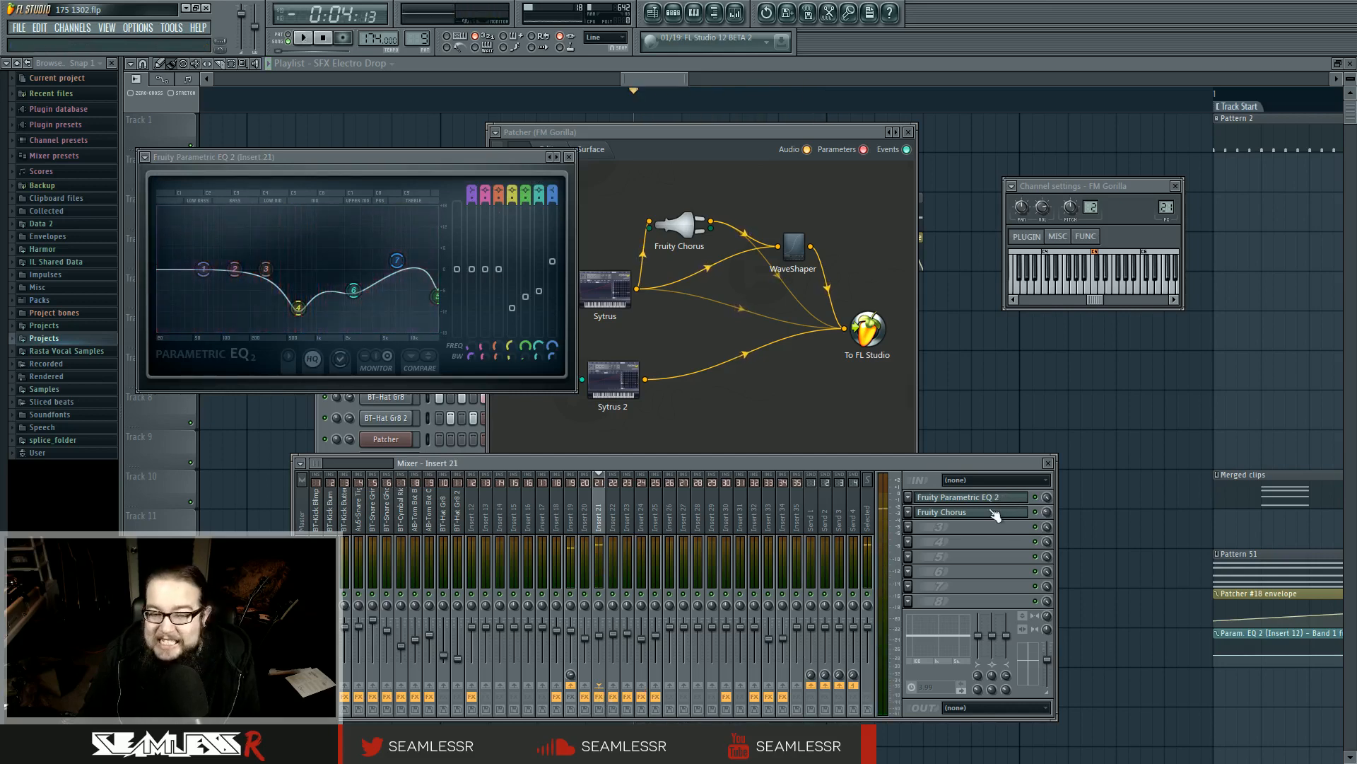
Briefly show the Fruity Chorus on mixer insert 21, and move the FM Gorilla Patcher window in front of the EQ.
{"action": "left_click", "coordinate": [1022, 516]}
{"action": "left_click", "coordinate": [1021, 516]}
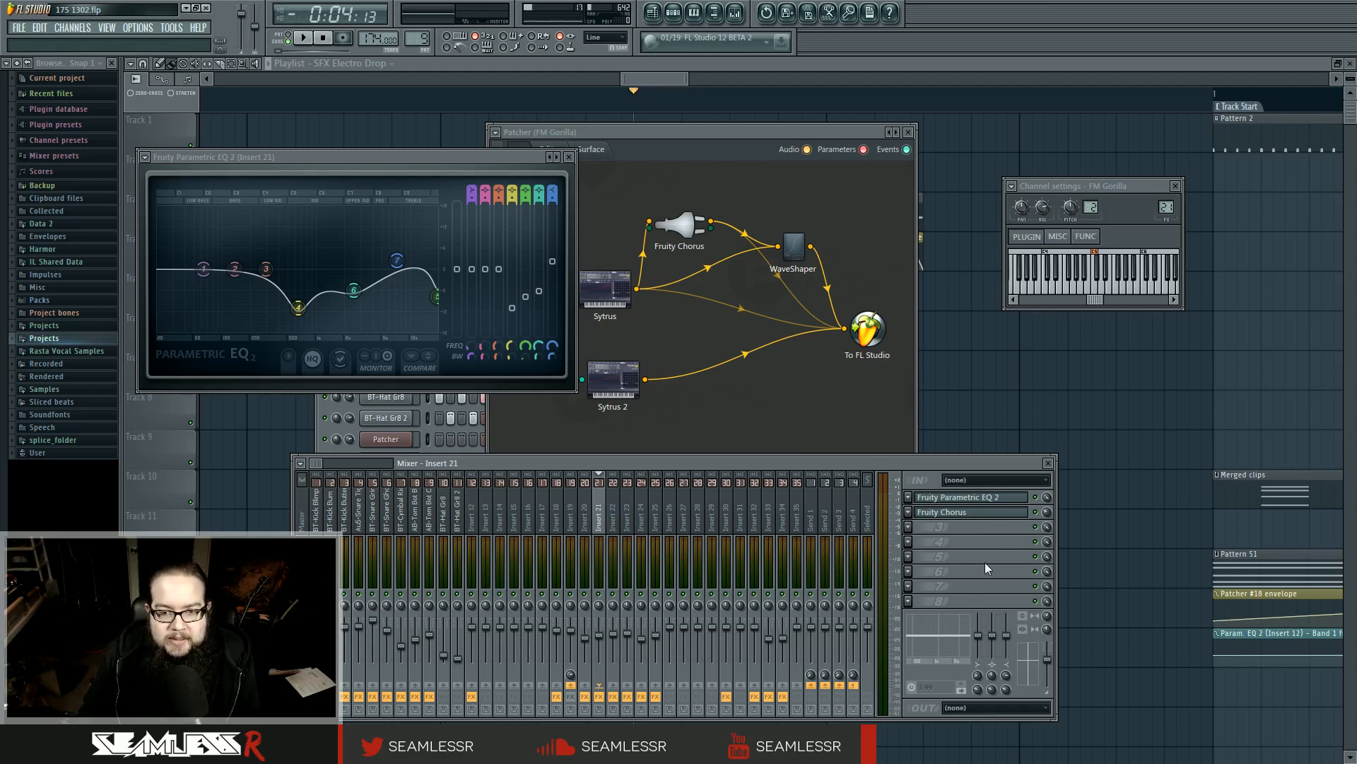
{"action": "mouse_move", "coordinate": [681, 130]}
{"action": "left_mouse_down"}
{"action": "mouse_move", "coordinate": [691, 155]}
{"action": "mouse_move", "coordinate": [693, 134]}
{"action": "left_mouse_up"}
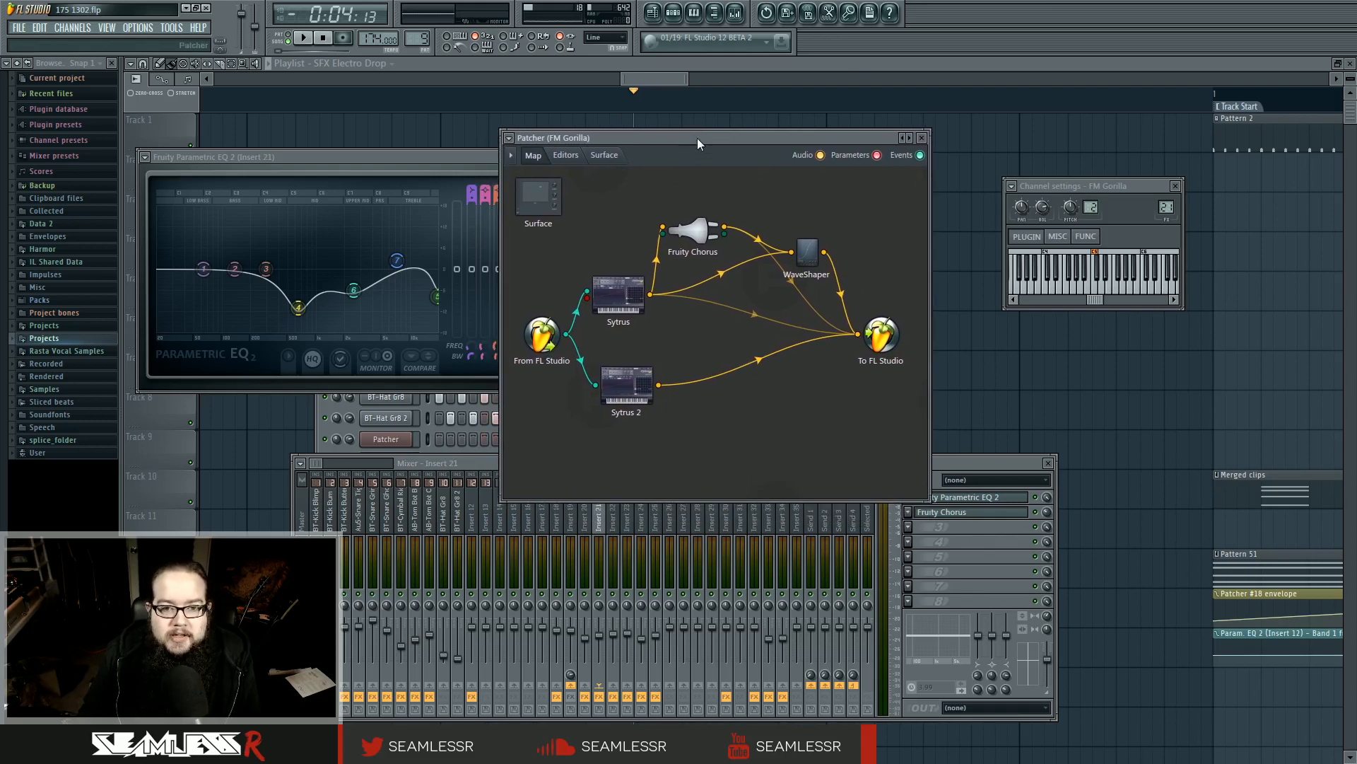